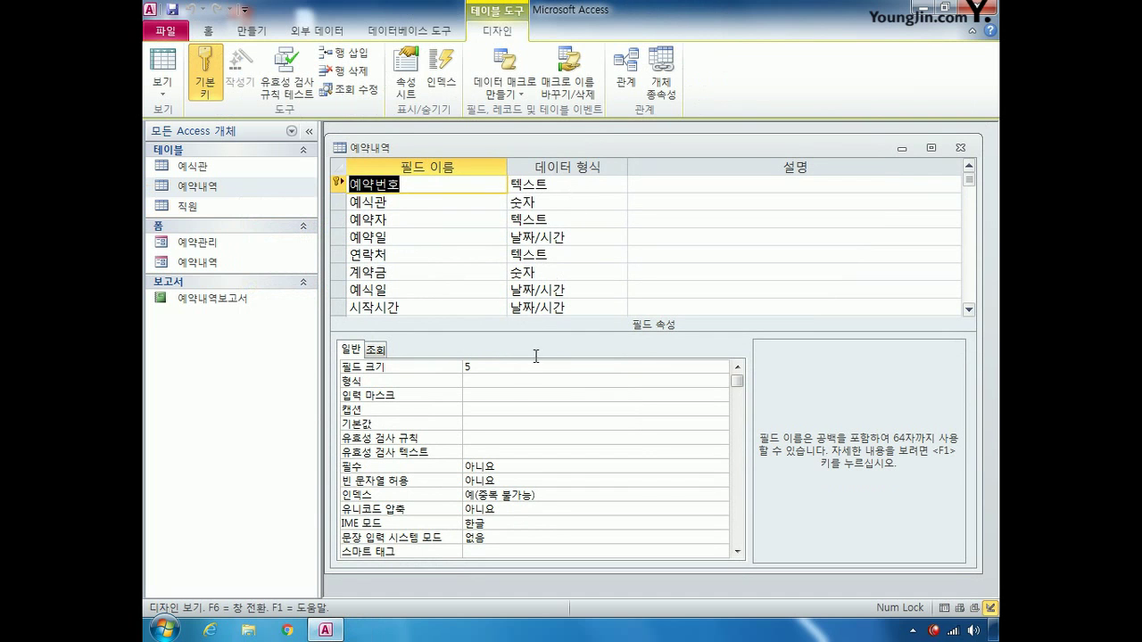
Step: Set the input mask of the 예약번호 field to 000->L;0
click(508, 399)
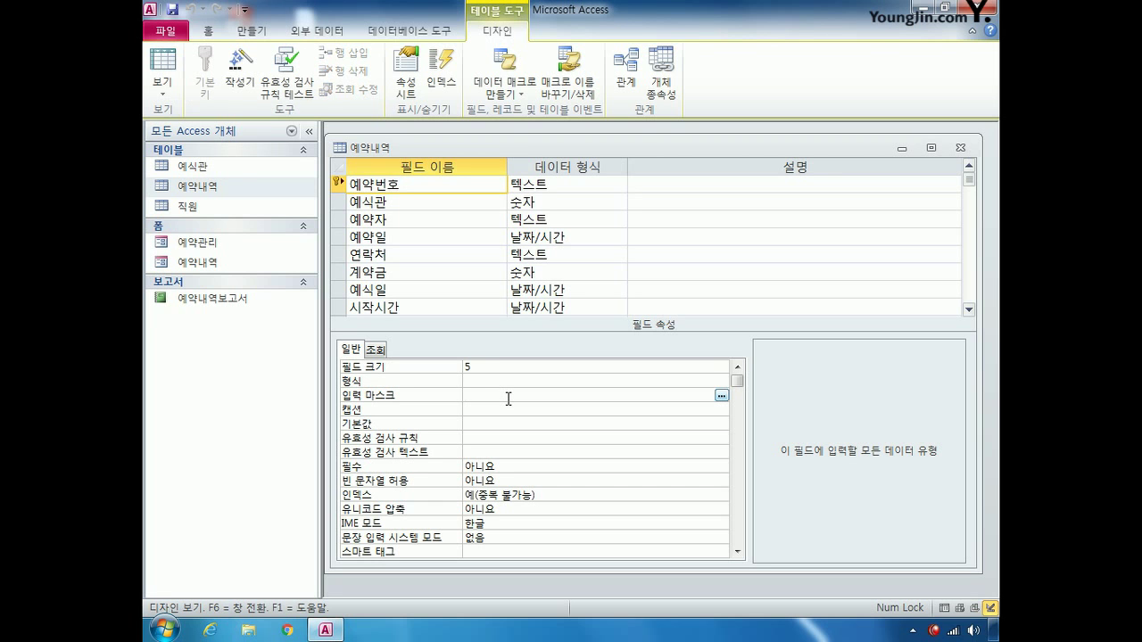
text(000-)
text(>L;0)
Step: Set the default value of the 예약일 field to date()
click(345, 239)
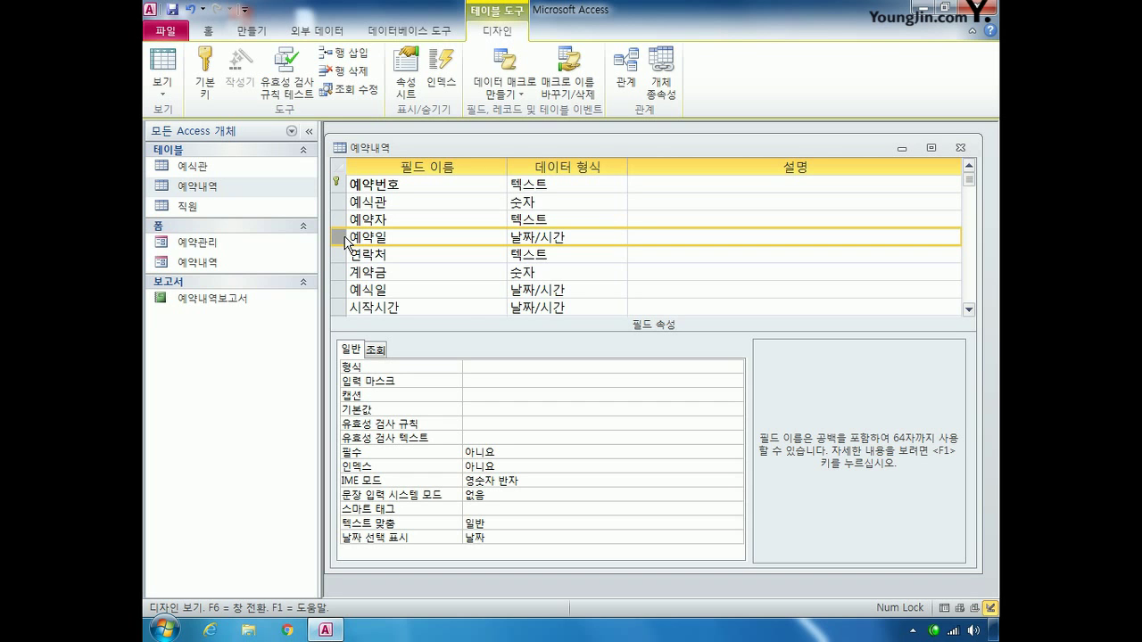
click(481, 412)
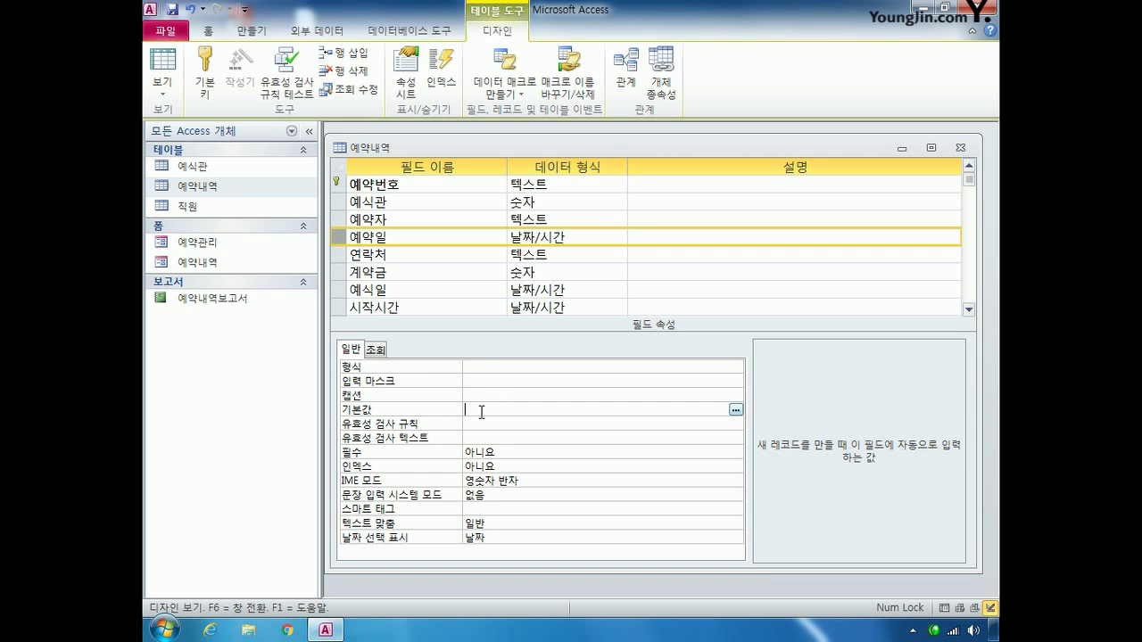
text(date())
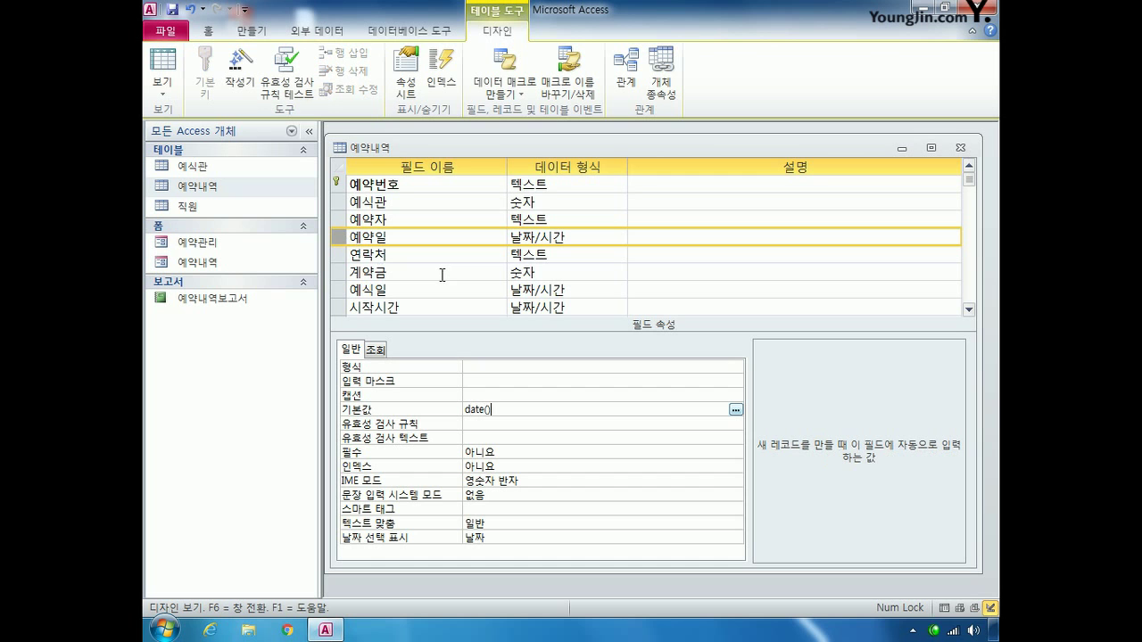
Step: Set the caption of the 계약금 field to 계약금(만원)
click(385, 269)
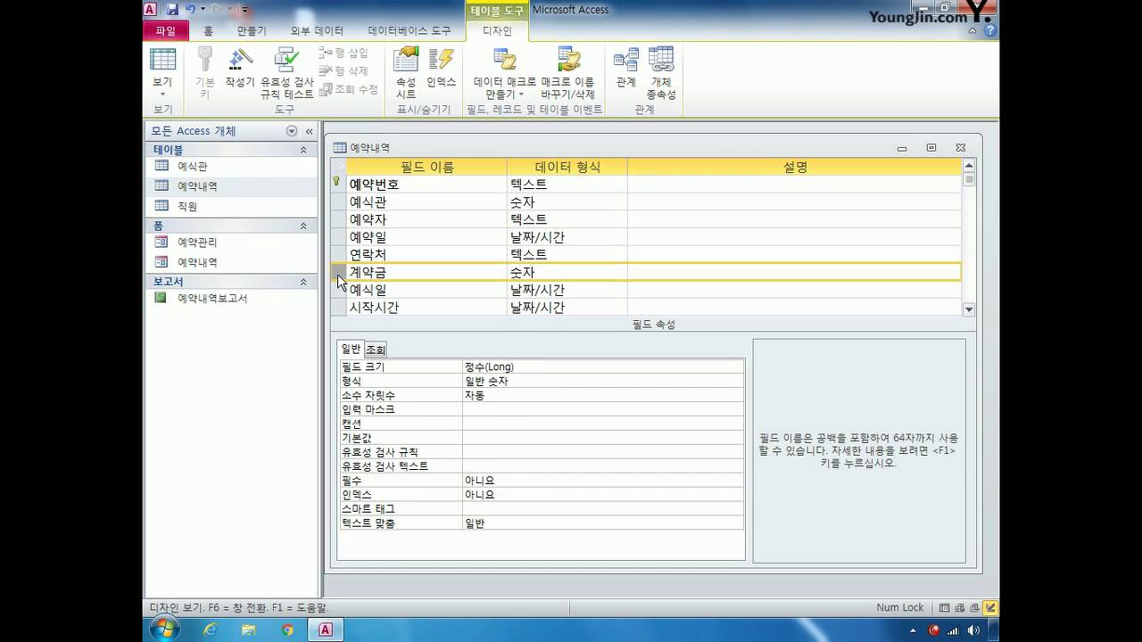
click(480, 425)
text(계약ㄱ)
text(금(만원)
text())
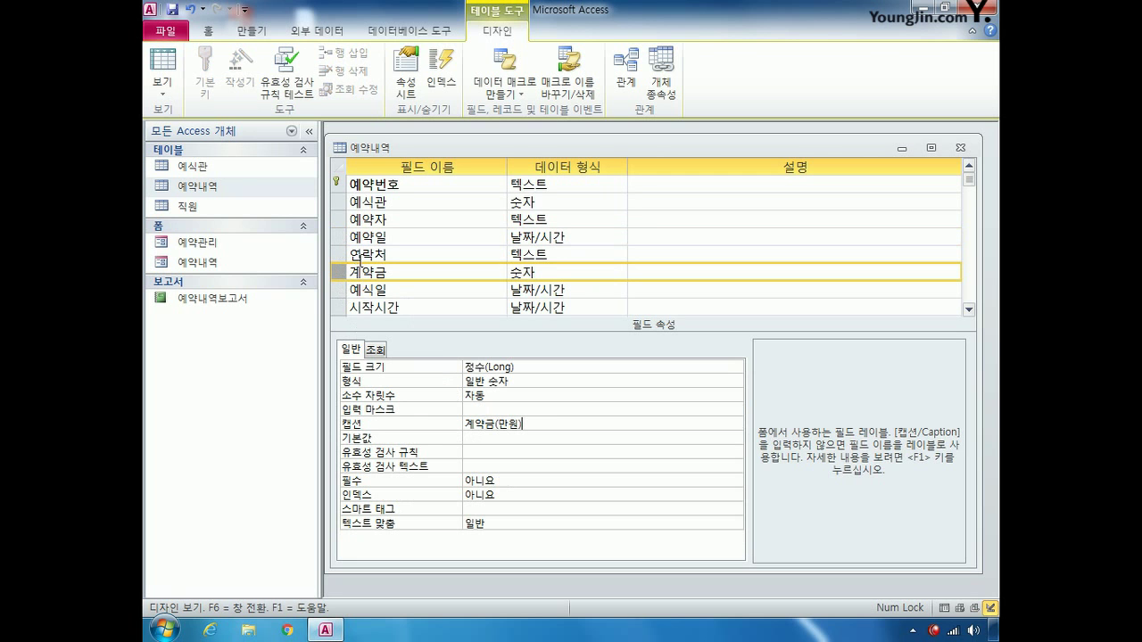
Step: Give the 담당직원 field the validation rule Between 1 And 6 and the validation text "1에서 6사이의 값을 입력하시오"
click(338, 291)
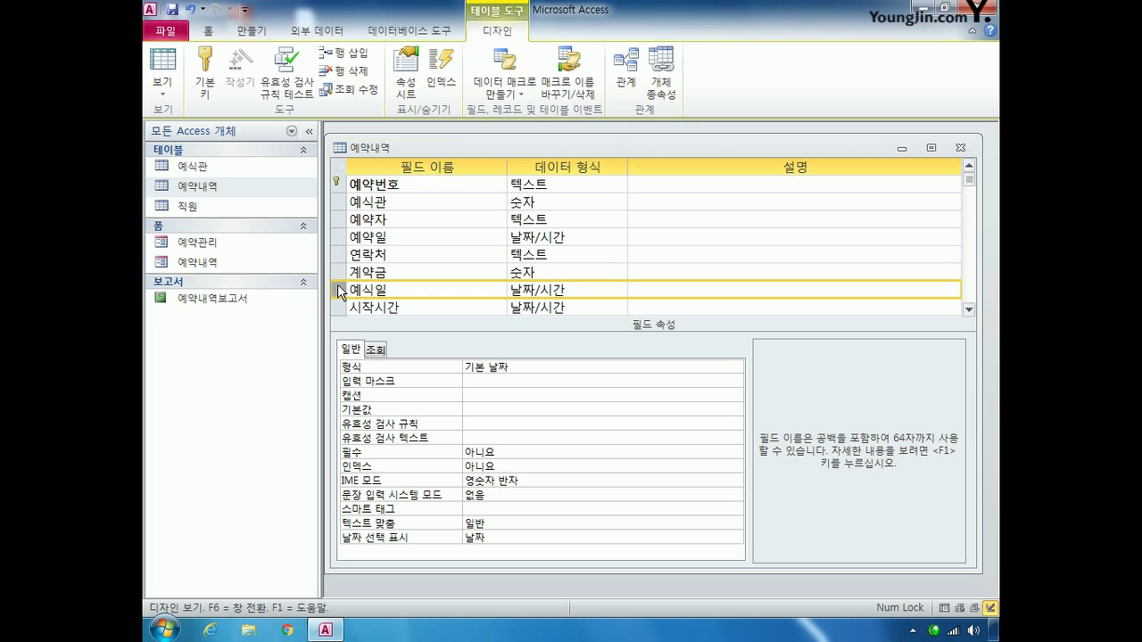
click(967, 310)
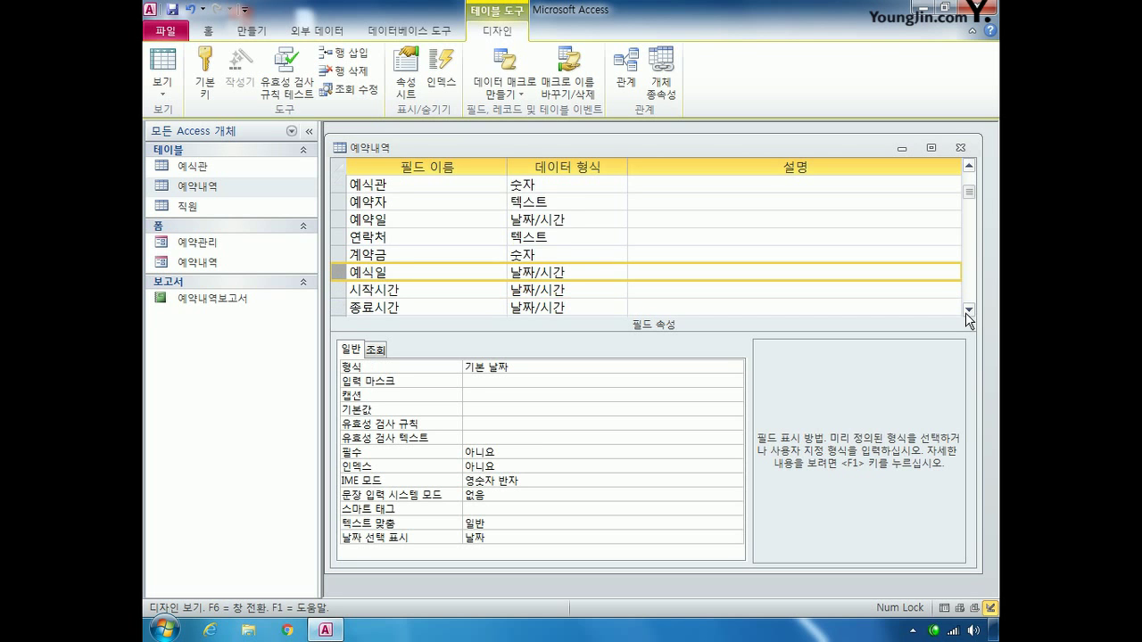
click(967, 310)
click(967, 310)
click(339, 290)
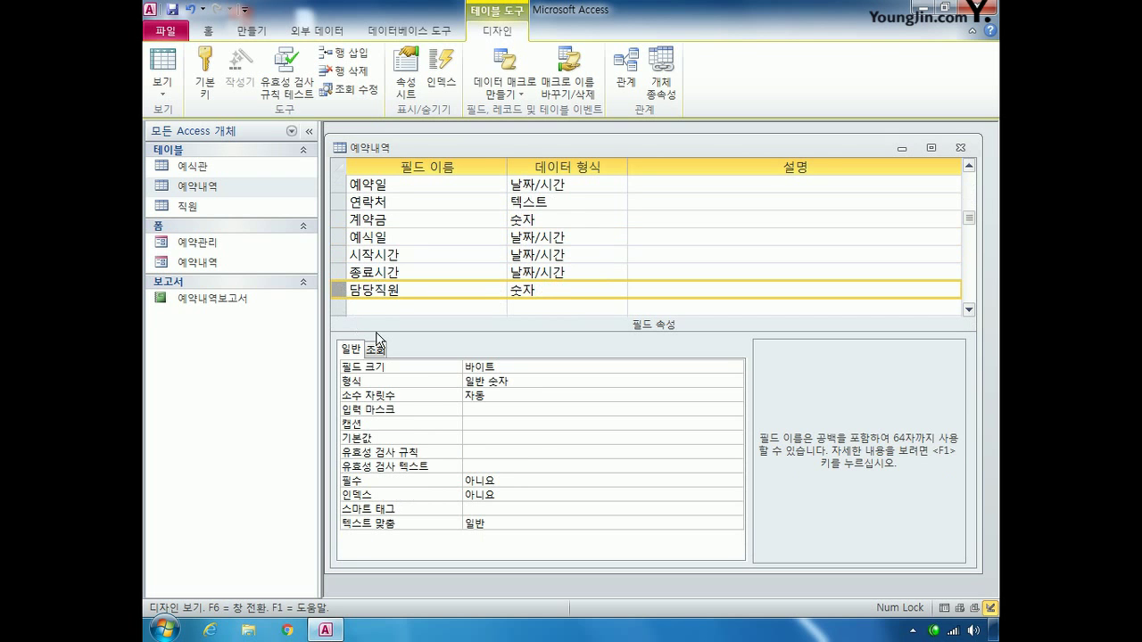
click(483, 455)
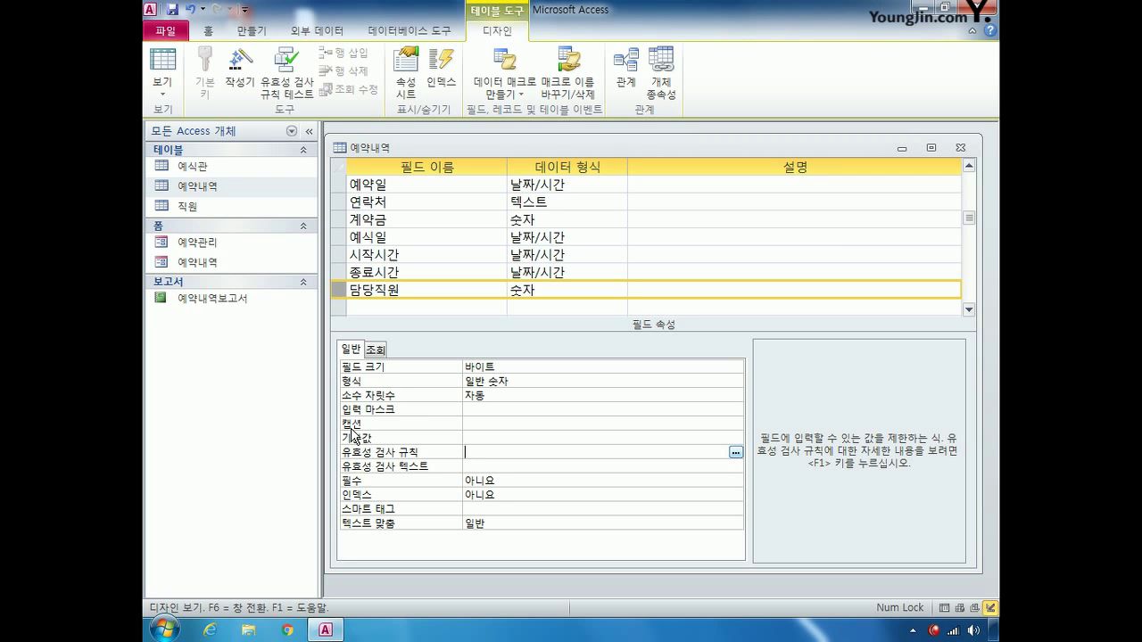
text(between 1 and 6)
click(481, 468)
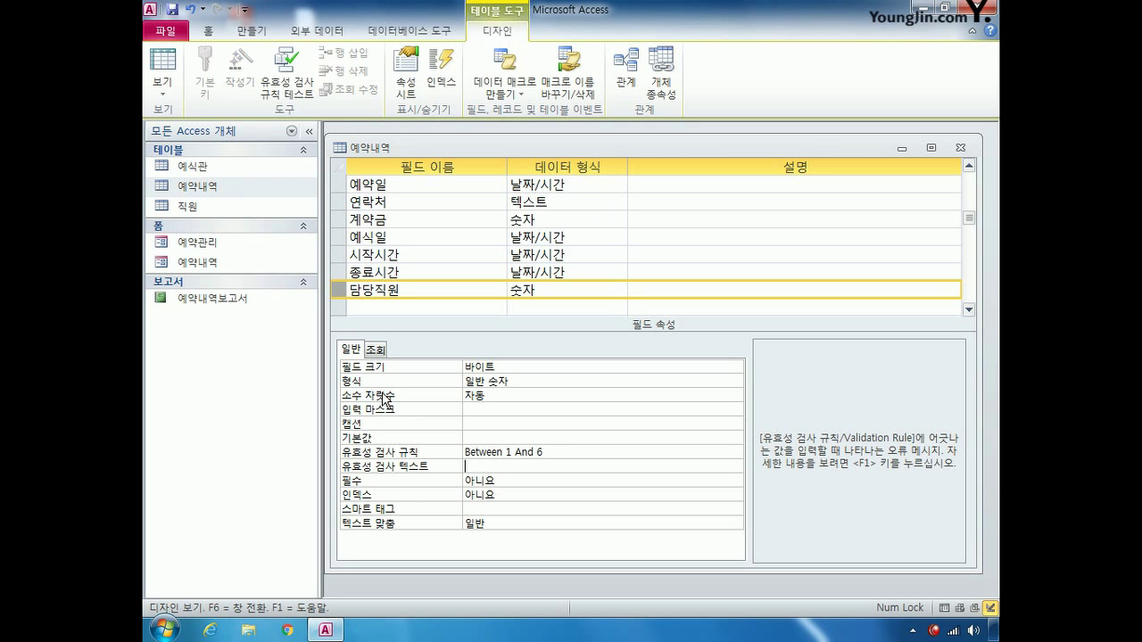
text(1에서 6사이의 값을 입력하시오)
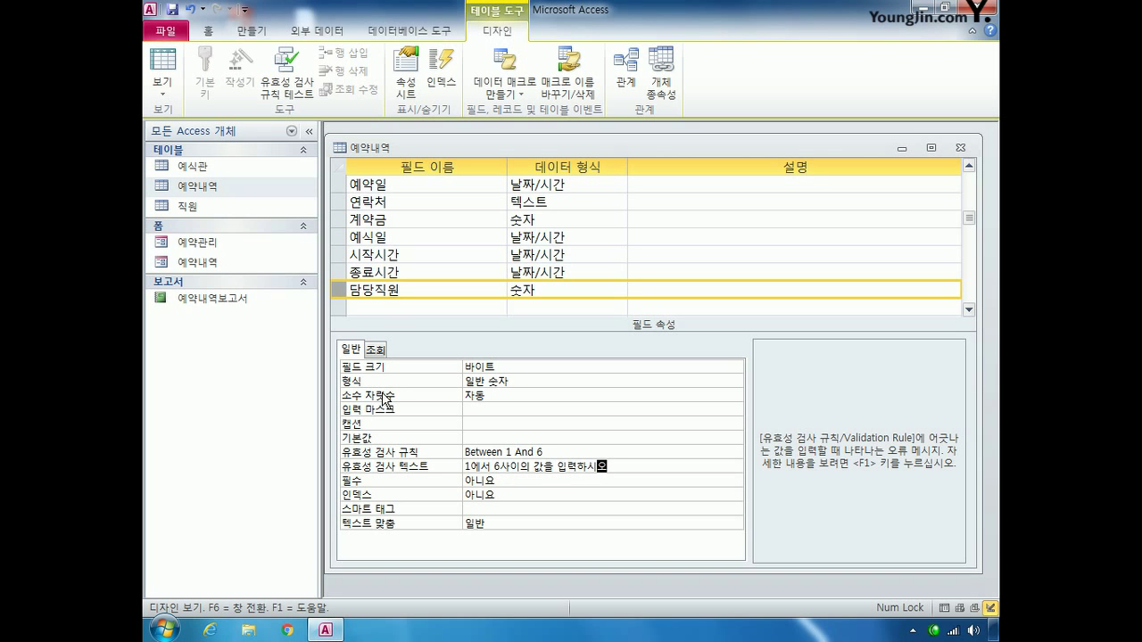
Step: Add a new field named 비고 below 담당직원 with the data type 메모
click(370, 307)
text(비고)
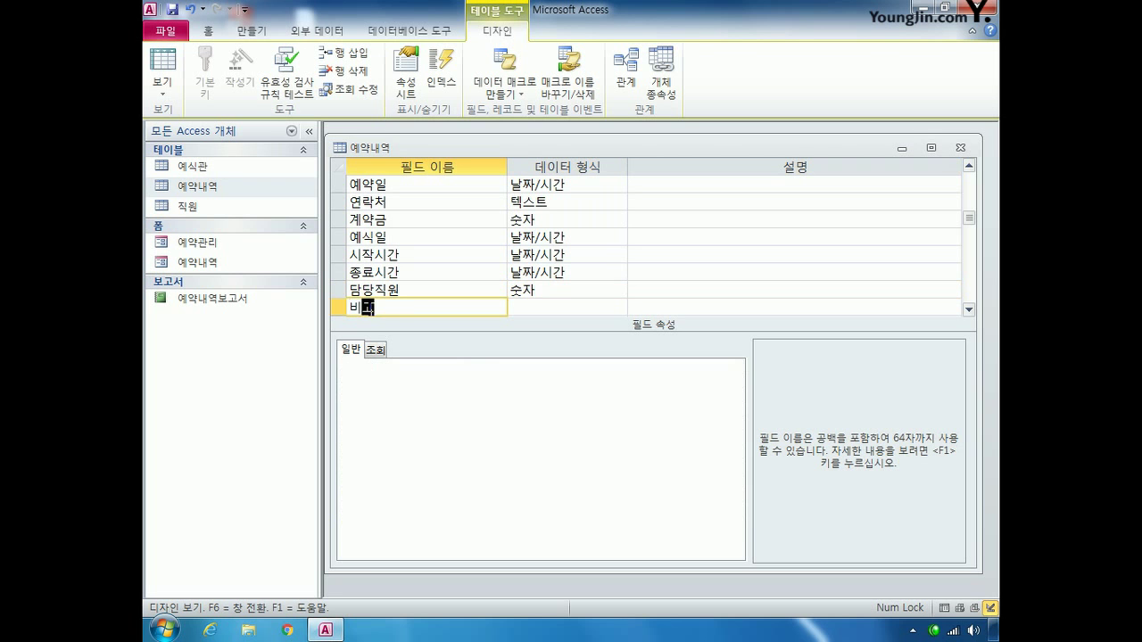
click(526, 307)
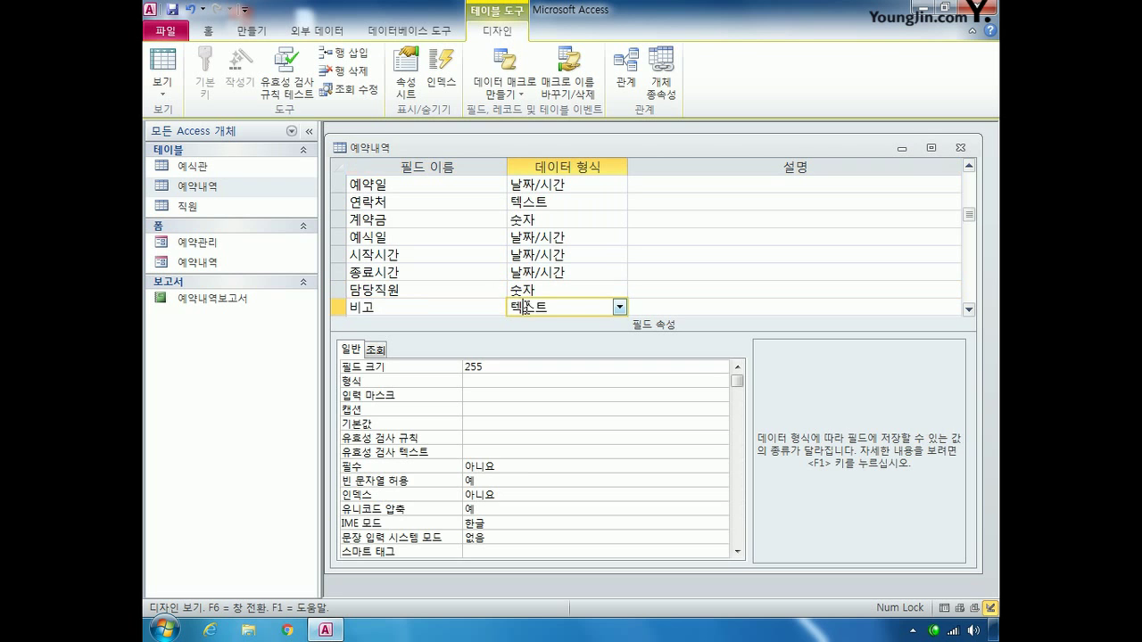
click(618, 307)
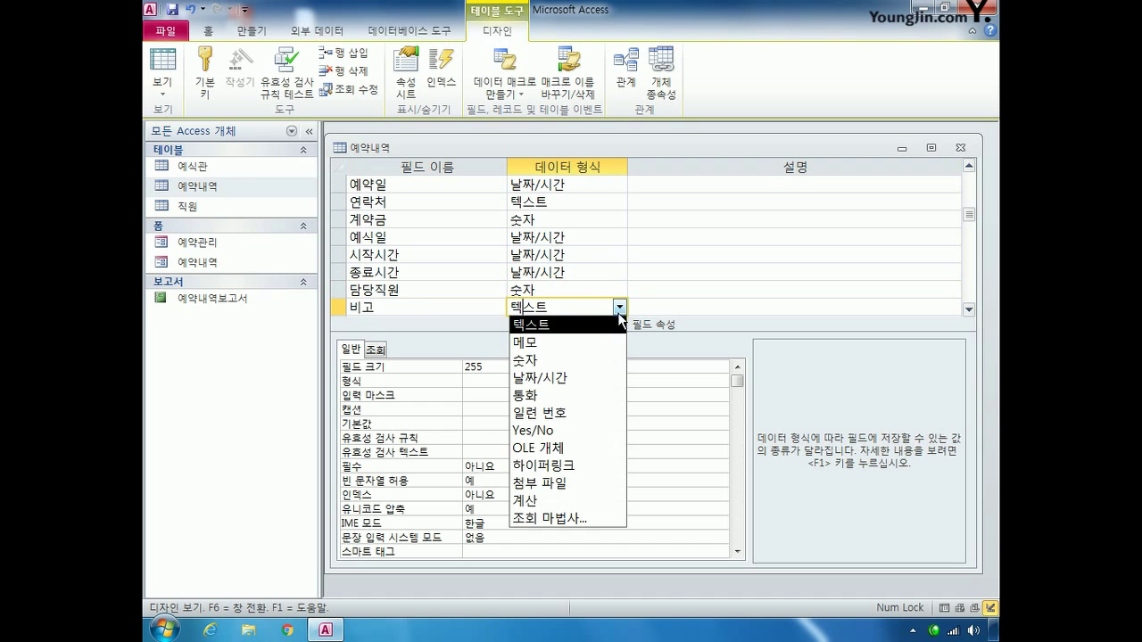
click(551, 348)
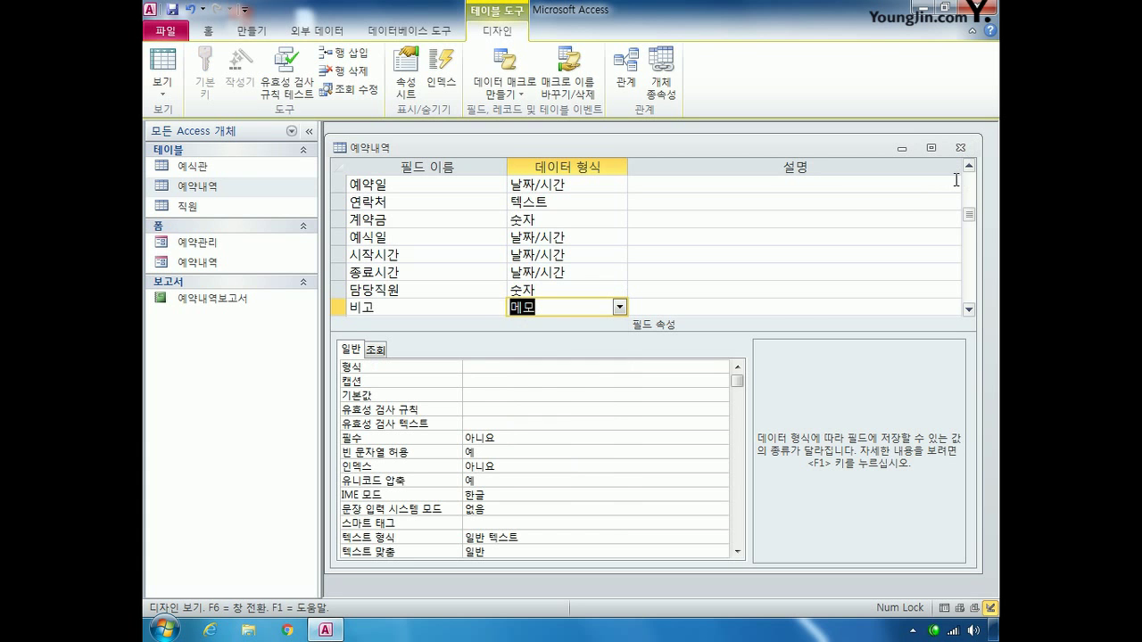
Step: Close the 예약내역 table design and save its changes
click(960, 147)
click(472, 357)
click(476, 358)
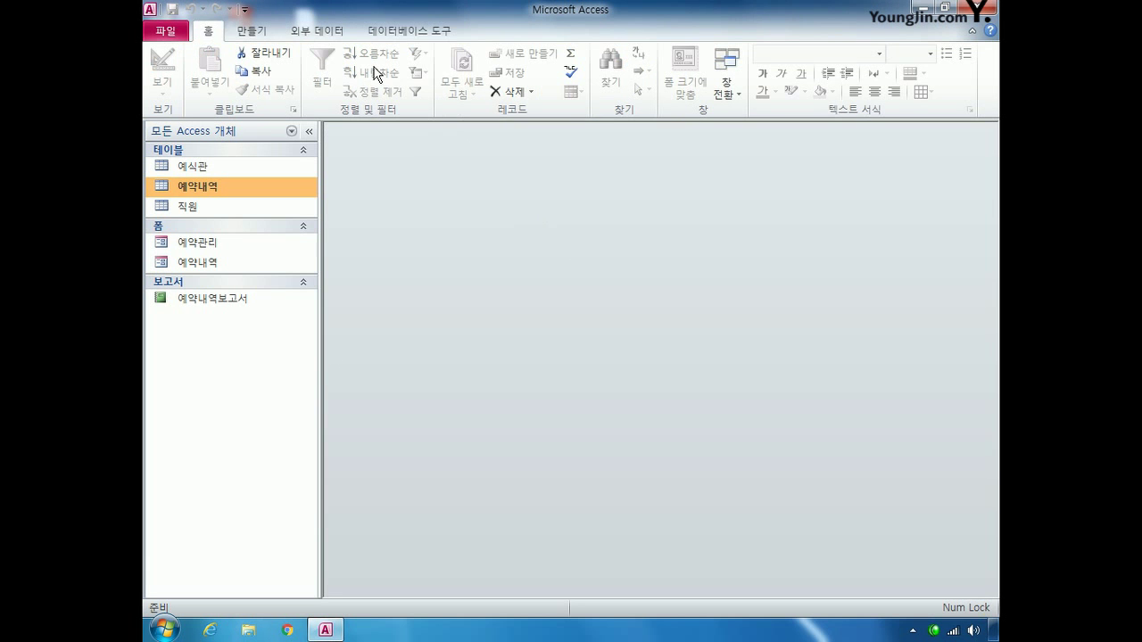
Step: Open the Relationships window, then shrink it and move it so that it fits fully in the workspace
click(385, 32)
click(321, 79)
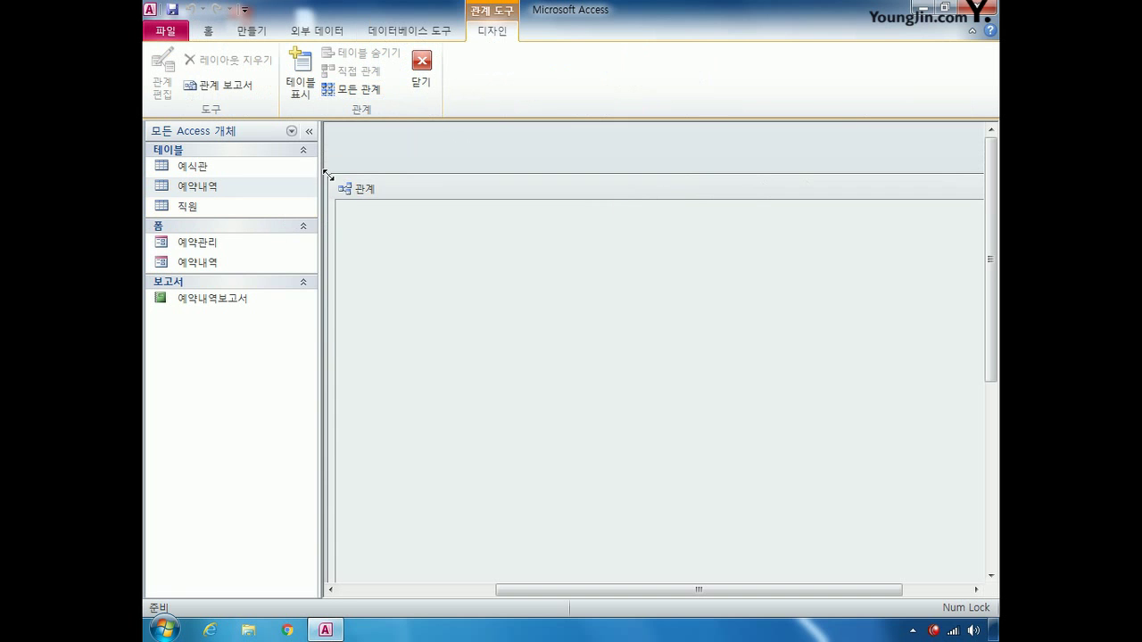
drag(327, 173, 720, 371)
drag(787, 395, 476, 159)
Step: Add the tables 예약내역, 예식관 and 직원 to the relationships layout
right_click(487, 221)
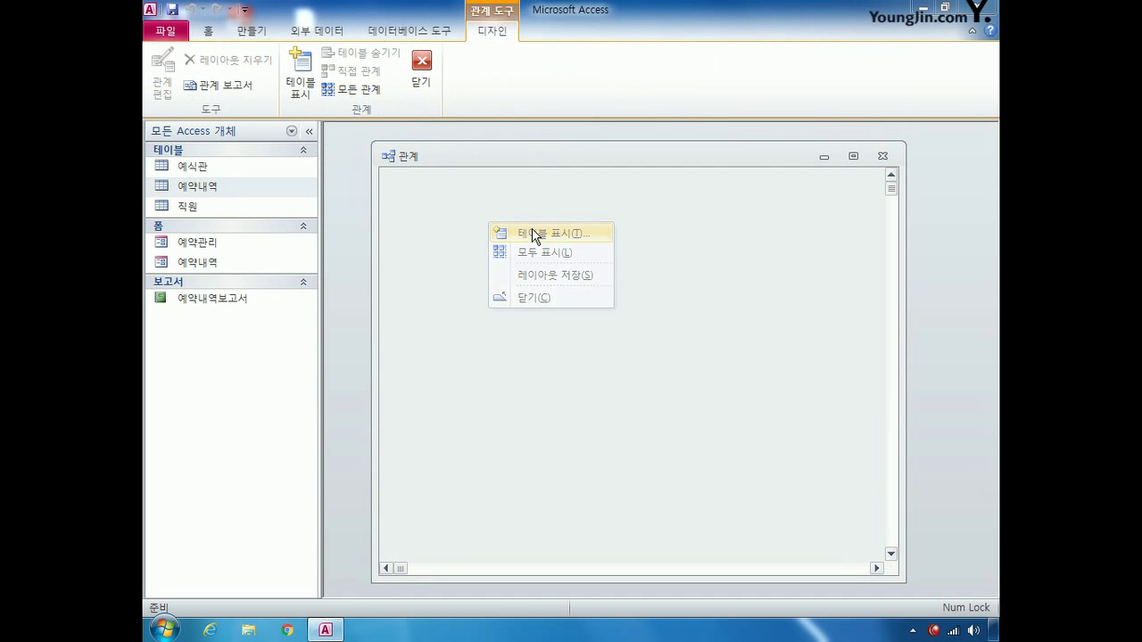
click(533, 232)
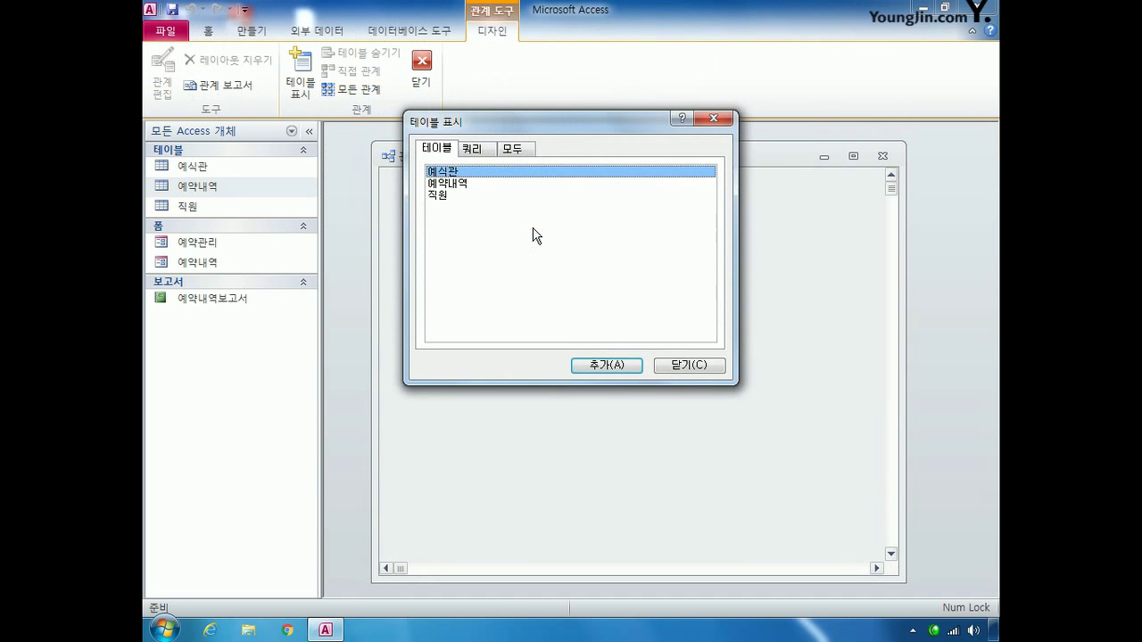
click(468, 183)
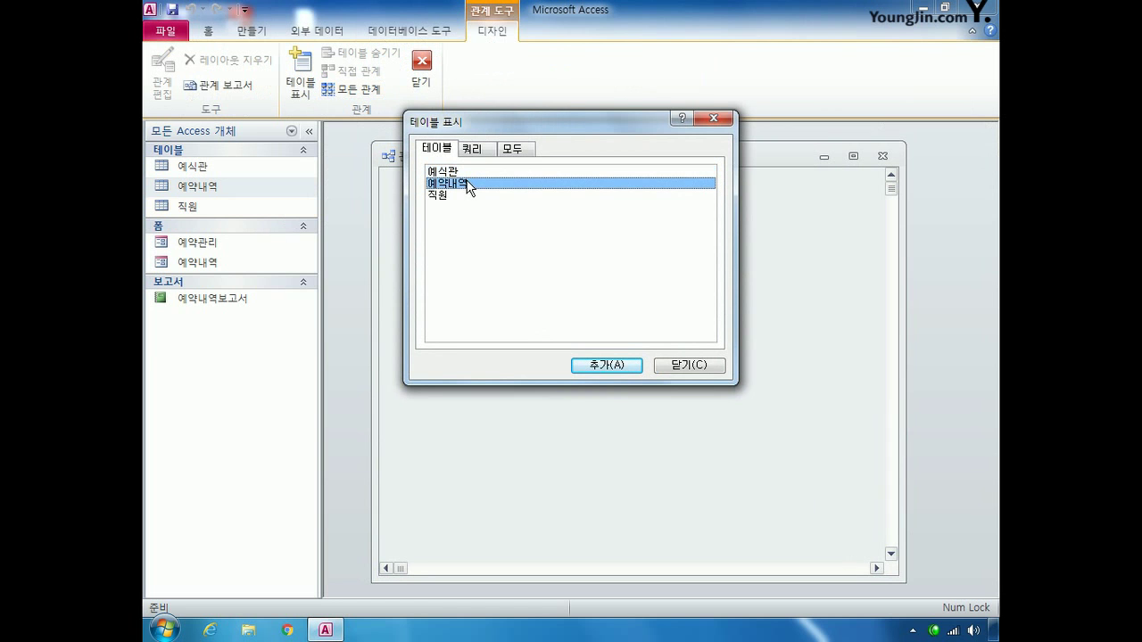
click(458, 172)
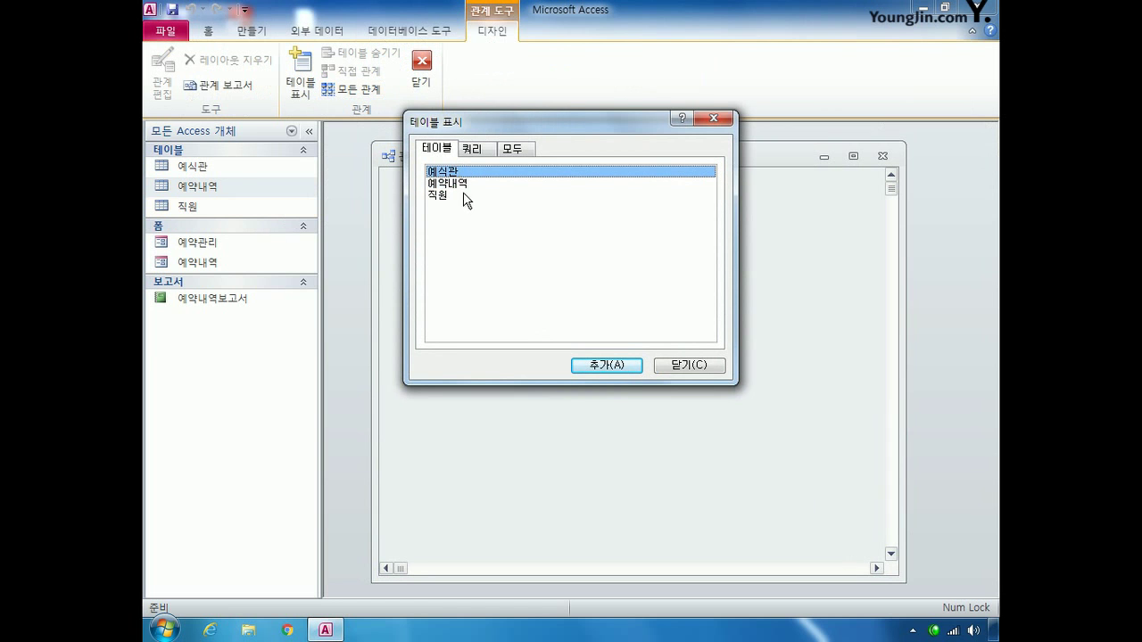
double_click(455, 195)
click(687, 366)
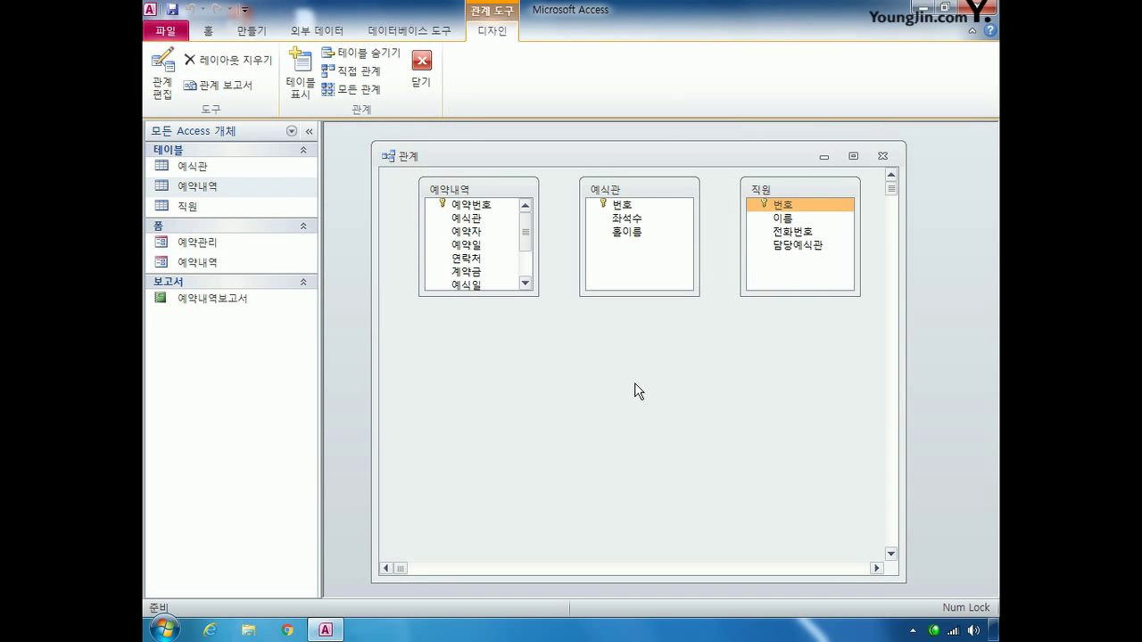
Step: Relate 예식관's 번호 to 예약내역's 예식관, enforcing referential integrity and cascading updates of related fields
click(479, 220)
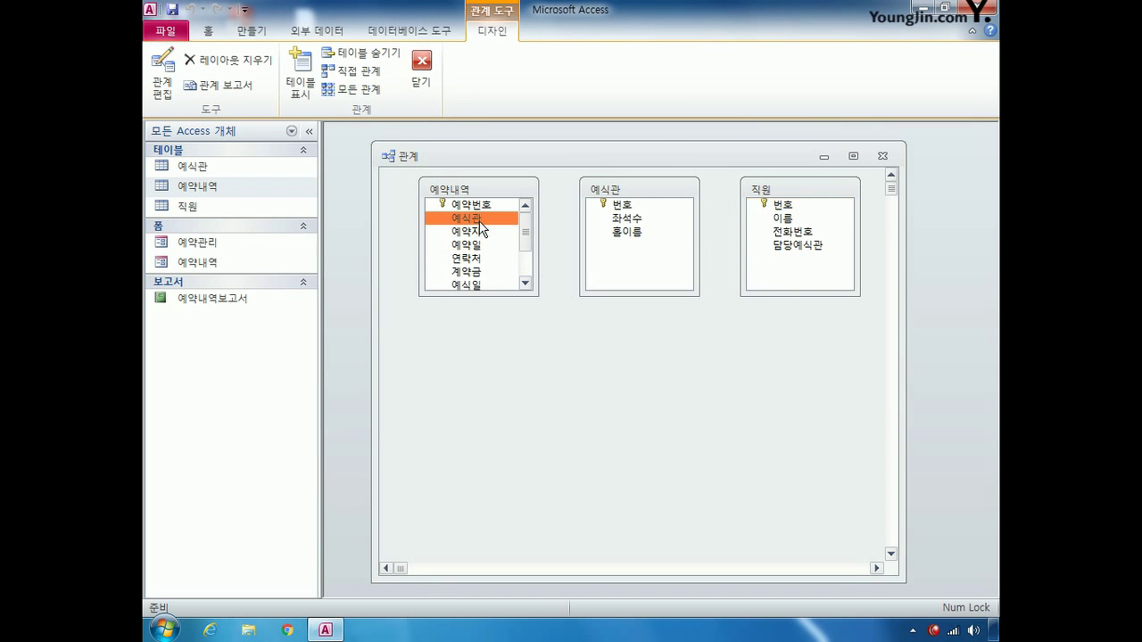
mouse_move(481, 228)
mouse_down()
mouse_move(622, 212)
mouse_move(486, 218)
mouse_up()
click(489, 262)
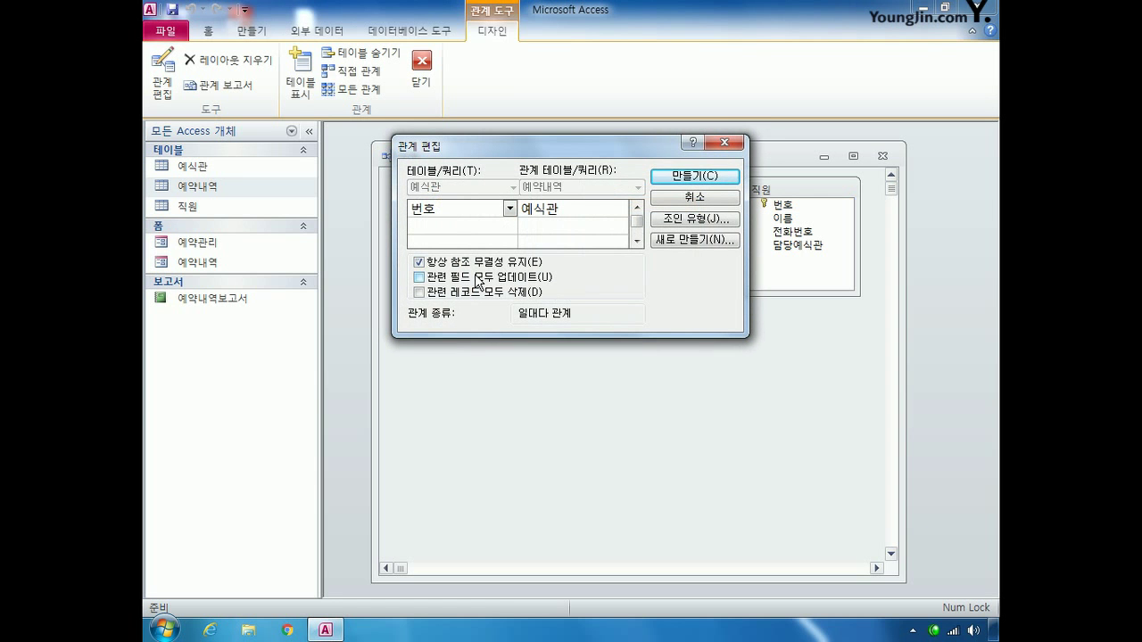
click(479, 282)
click(683, 177)
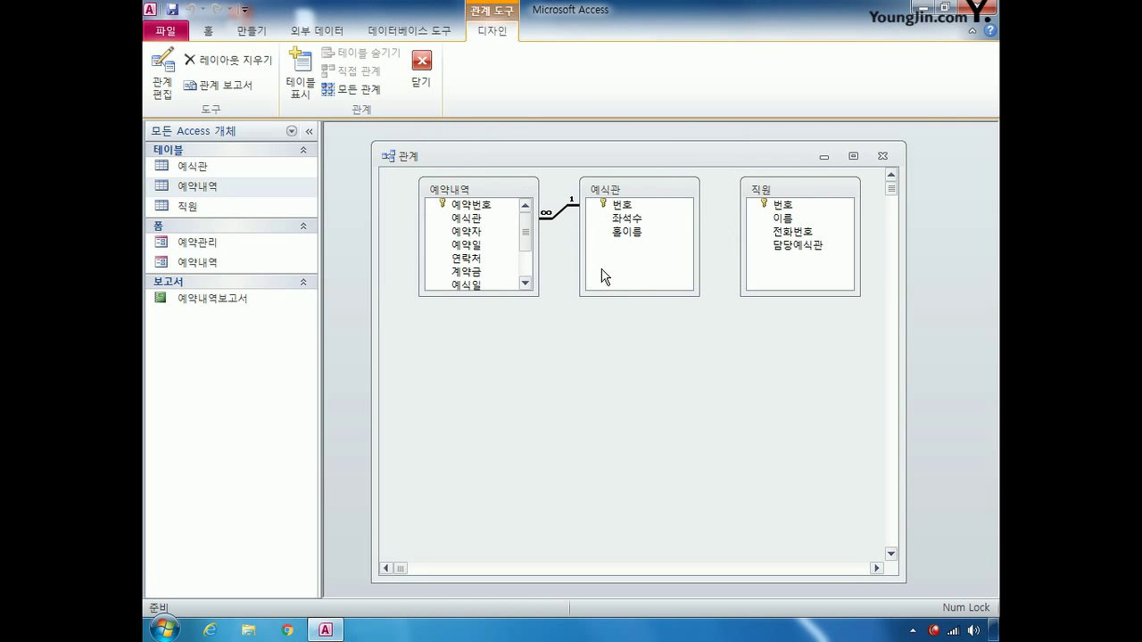
Step: Relate 직원's 번호 to 예약내역's 담당직원, enforcing referential integrity and cascading updates of related fields
click(527, 270)
click(485, 271)
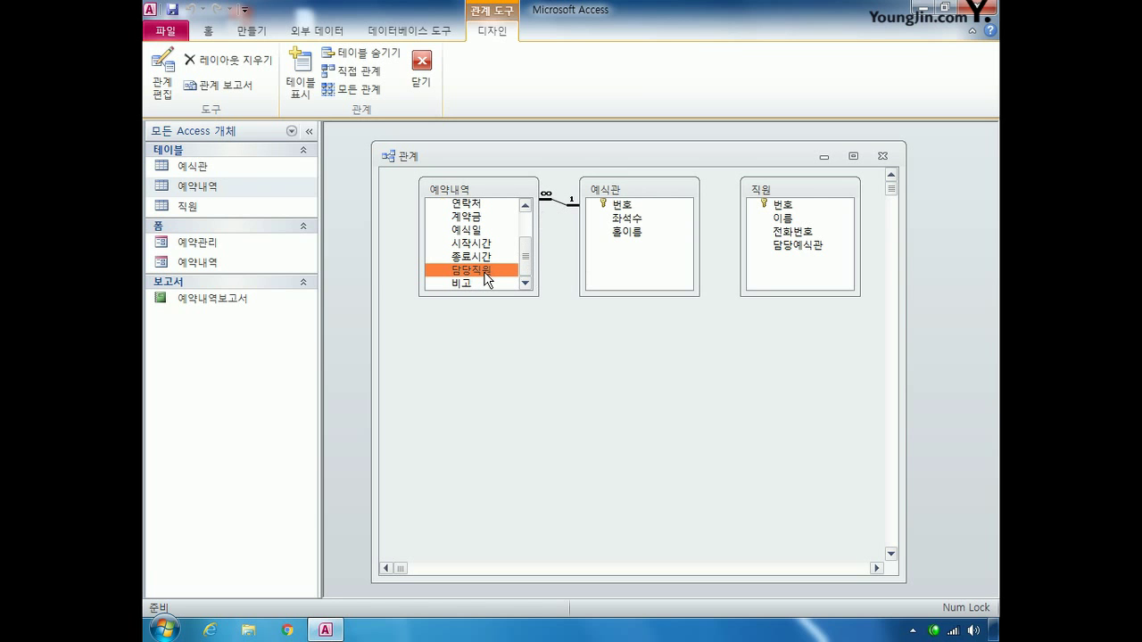
drag(785, 211, 496, 275)
click(471, 263)
click(457, 278)
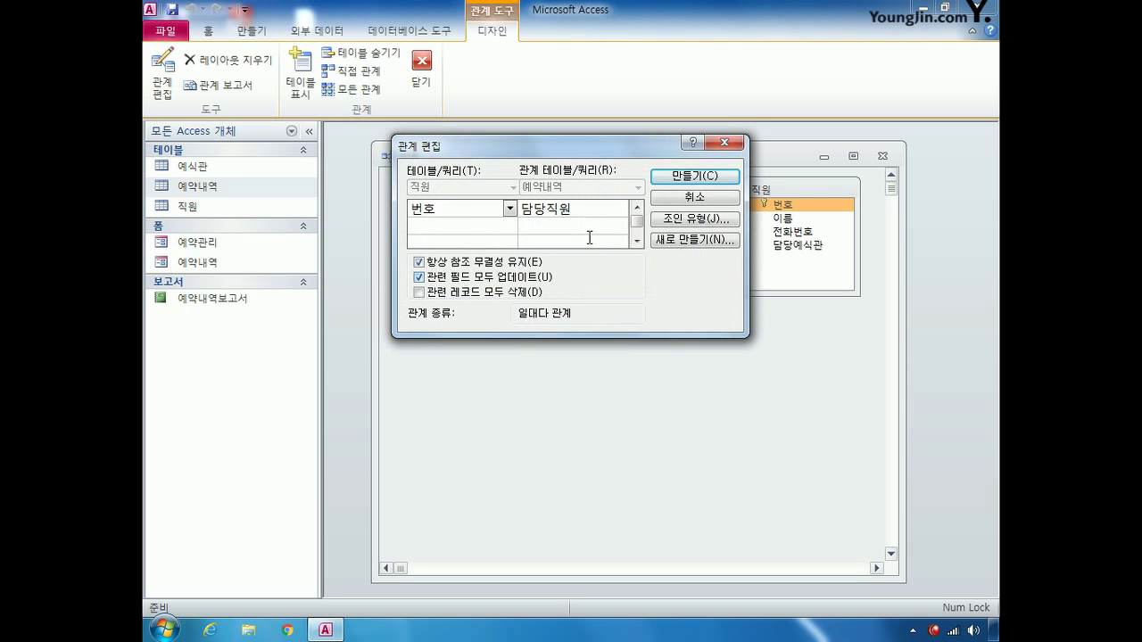
click(691, 177)
Step: Place 예약내역 below and between the 예식관 and 직원 tables, then close the Relationships window and save its layout
drag(450, 189, 603, 335)
drag(634, 192, 460, 206)
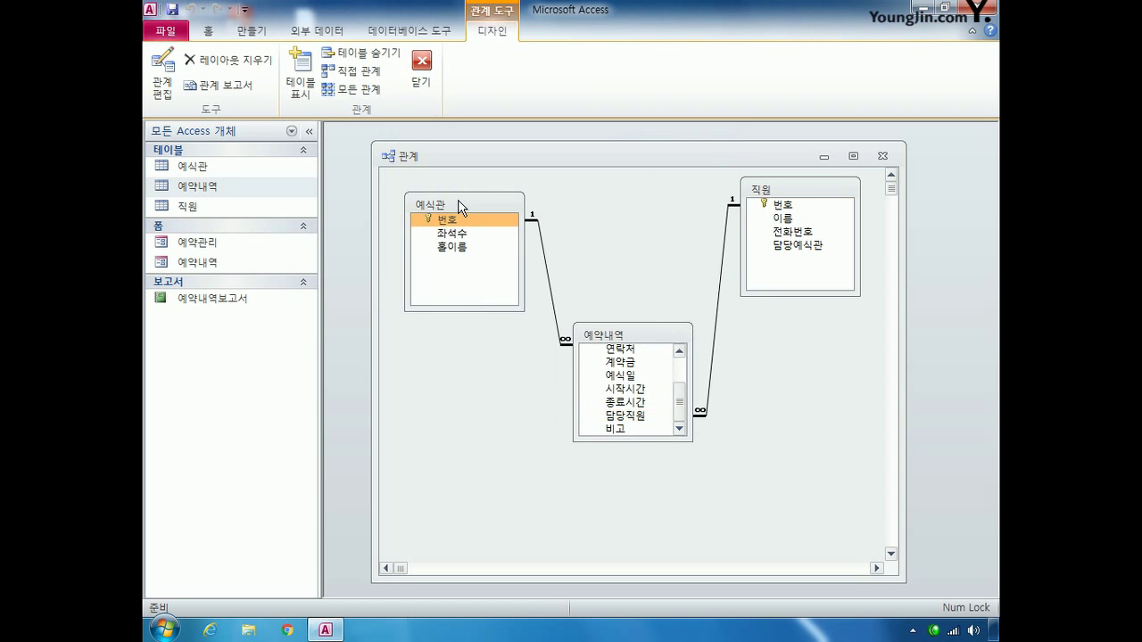
click(883, 156)
click(497, 358)
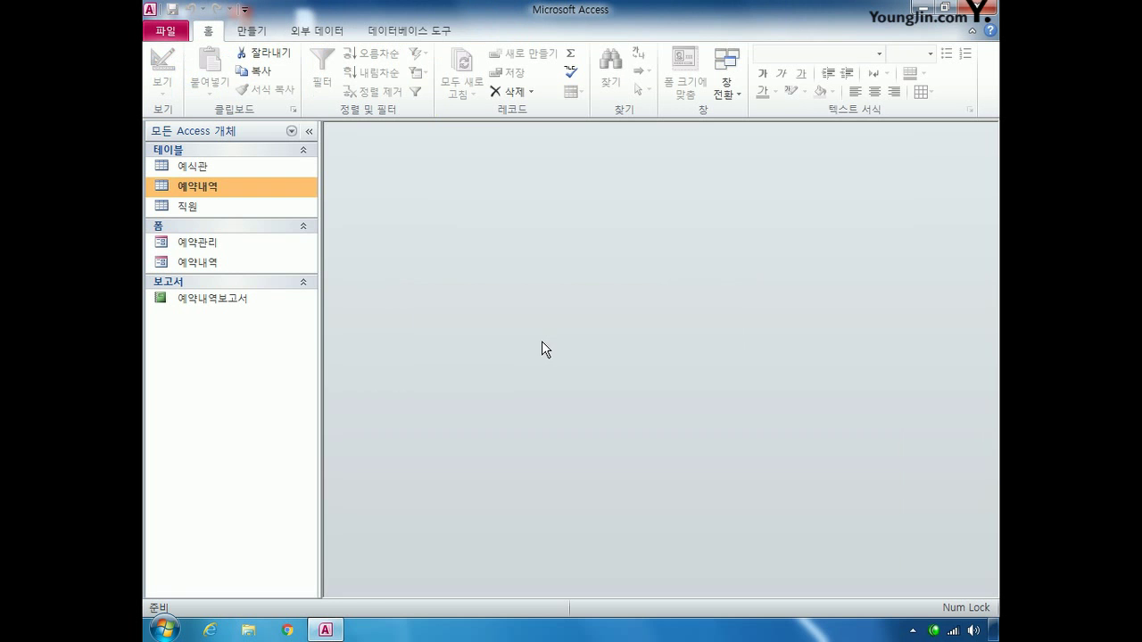
Step: Reopen the 예약내역 table in Design View and change the 담당직원 field's lookup display control from text box to a list-type control
right_click(265, 193)
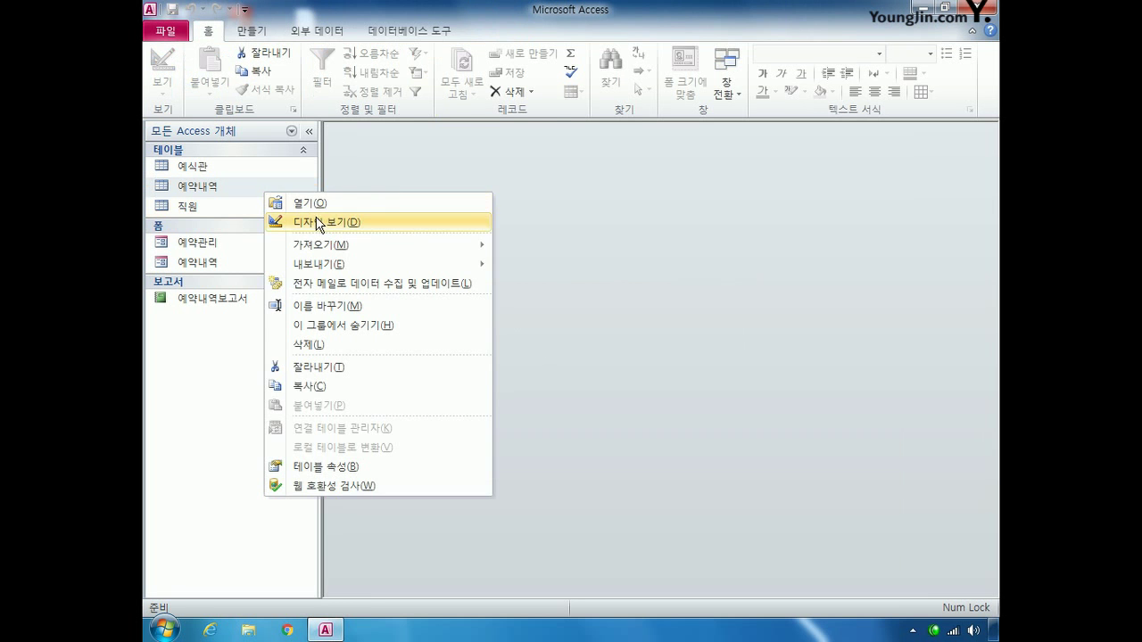
click(350, 223)
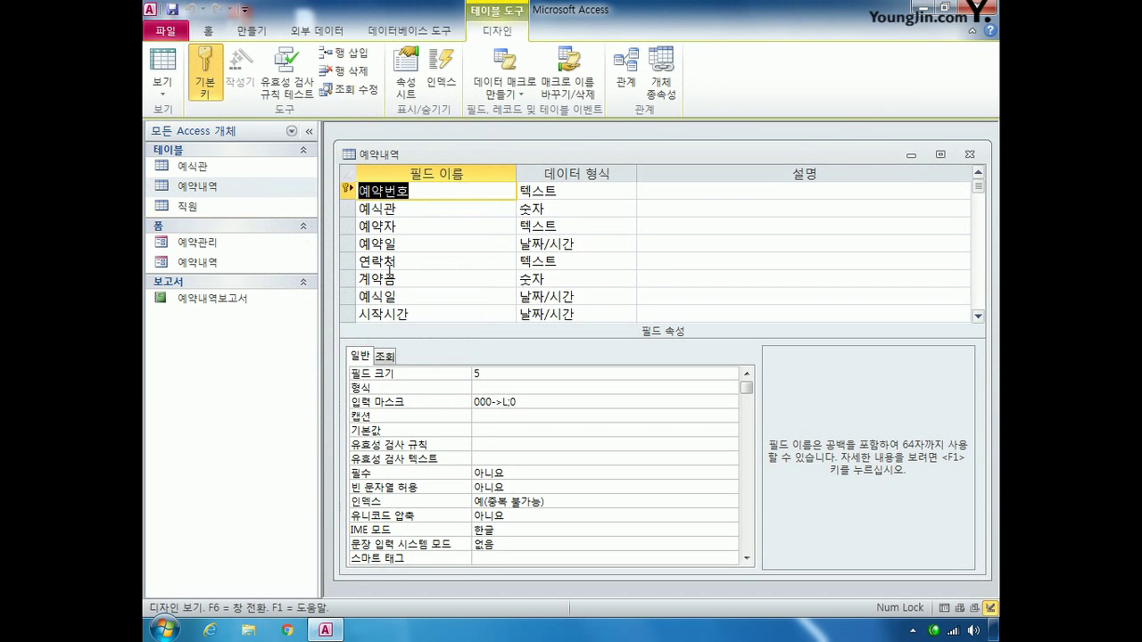
scroll(700, 259, down, 4)
click(348, 193)
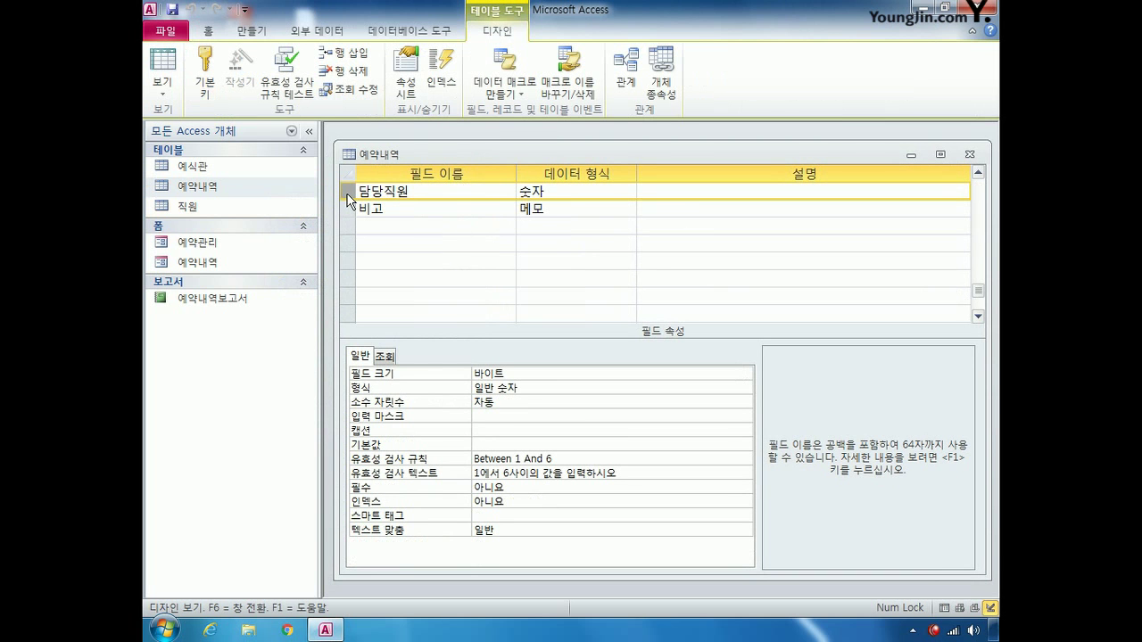
click(387, 356)
click(639, 375)
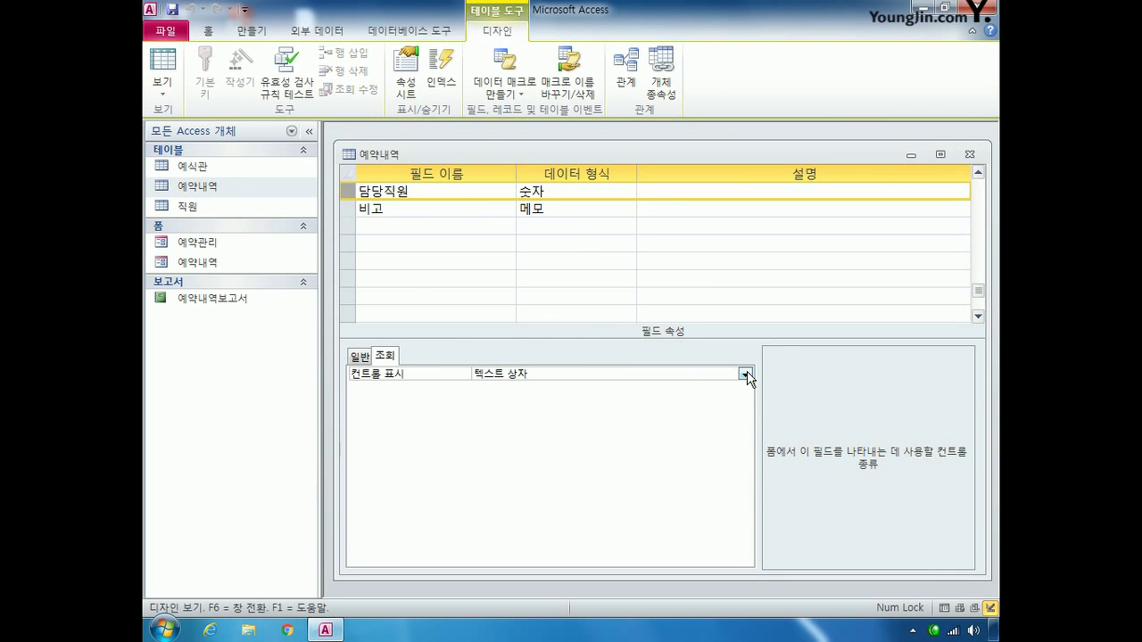
click(745, 375)
click(639, 400)
Step: Make the 담당직원 lookup a 목록 상자 with a saved row source query of 번호, 이름, 전화번호 and 담당예식관 from the 직원 table
click(563, 402)
click(745, 402)
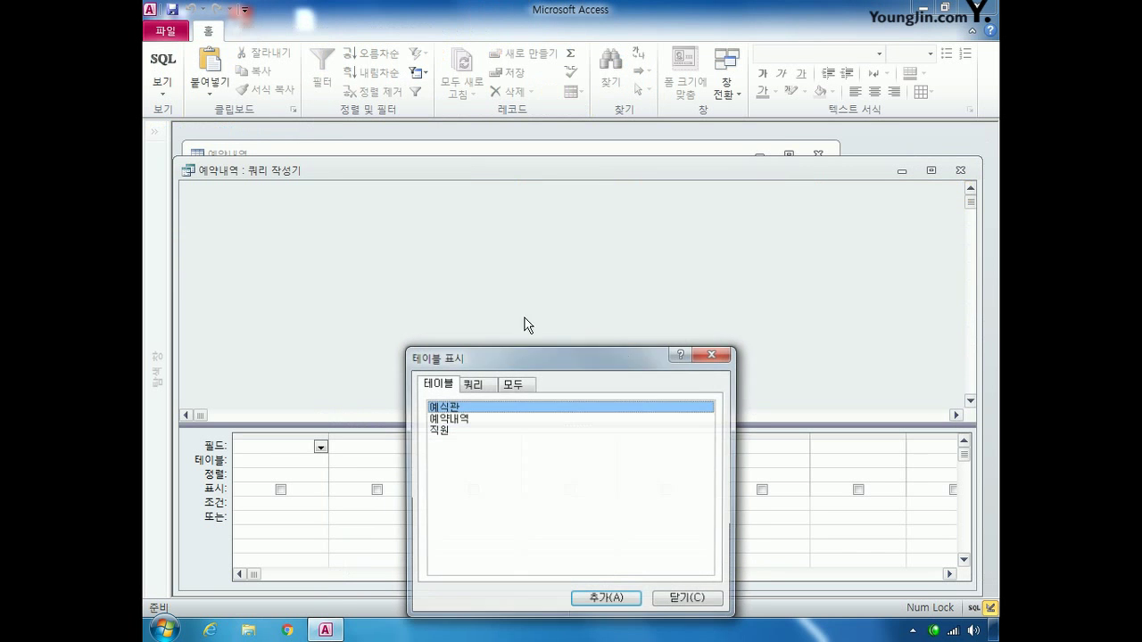
double_click(453, 430)
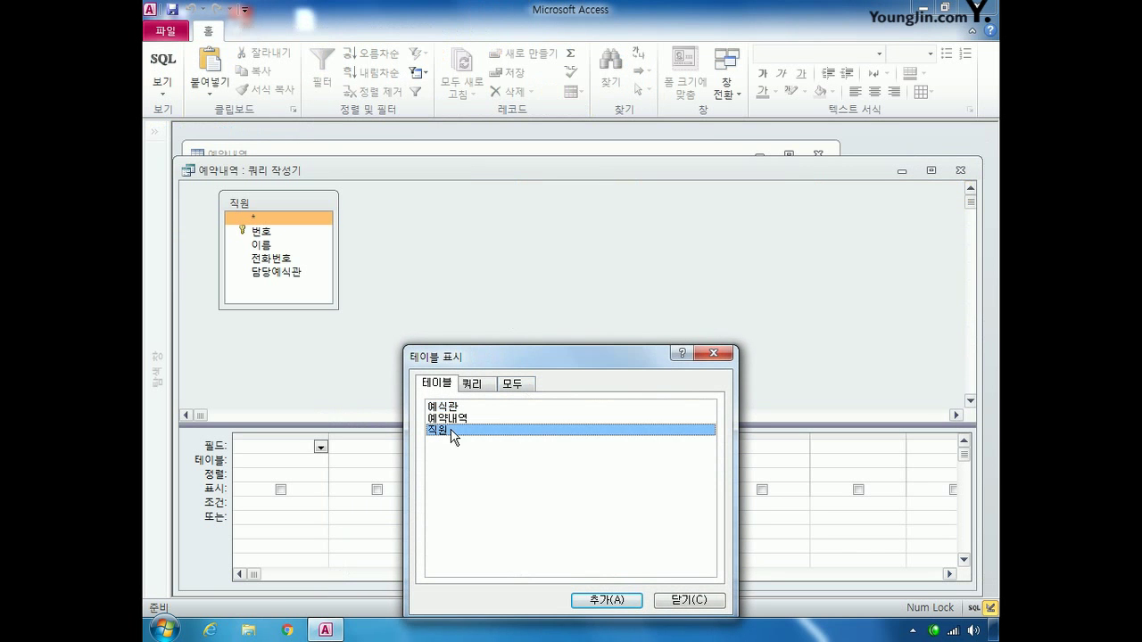
click(697, 607)
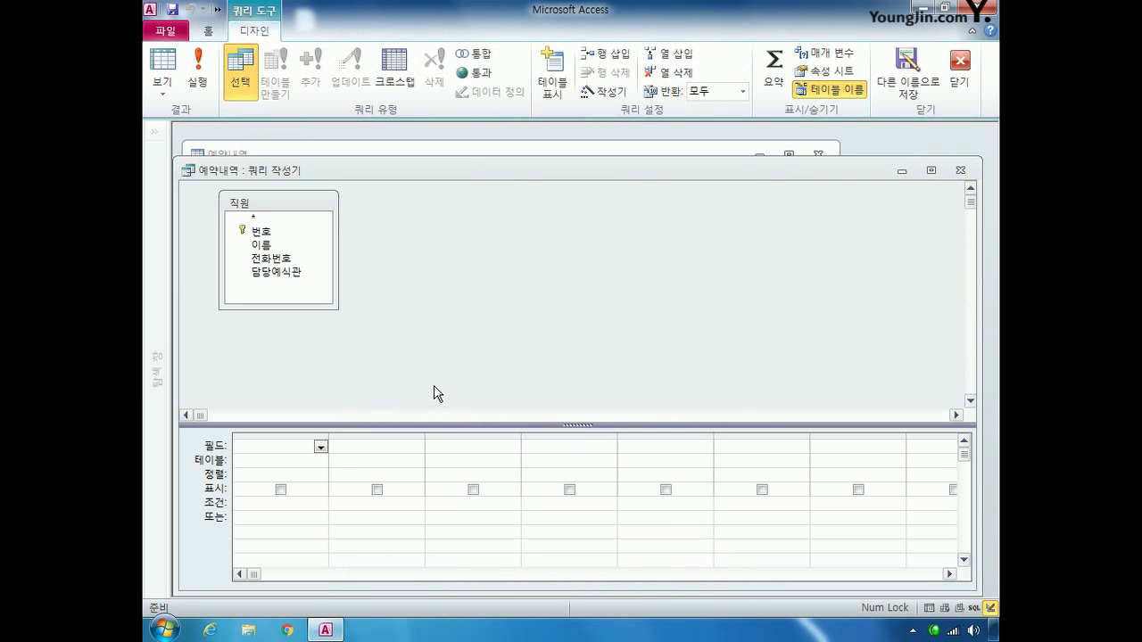
double_click(277, 233)
double_click(270, 247)
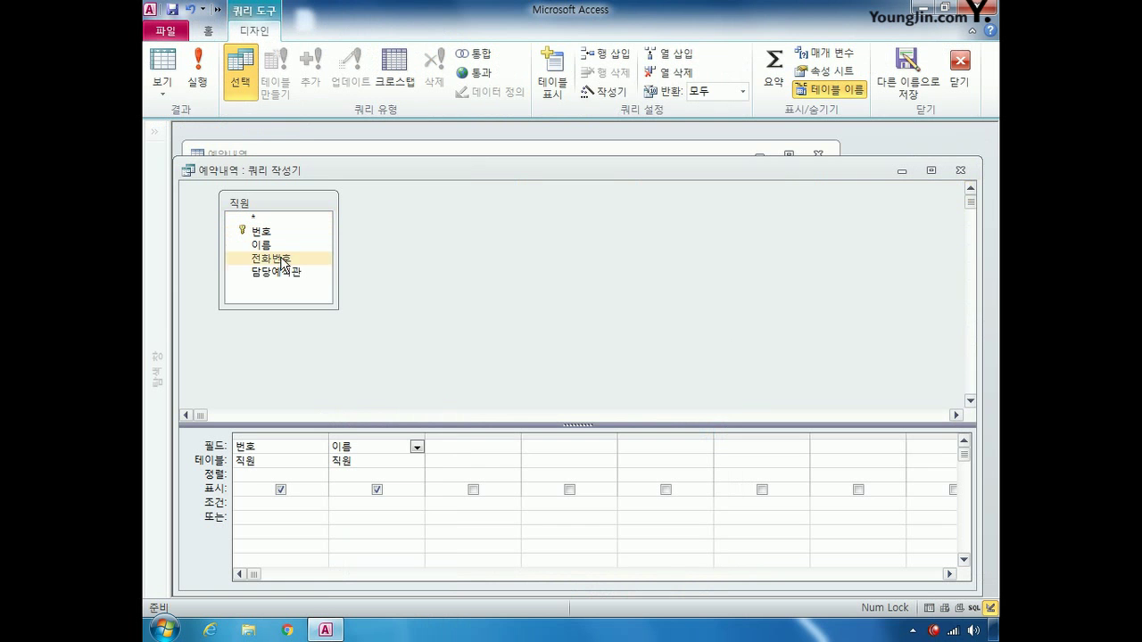
double_click(273, 259)
double_click(283, 272)
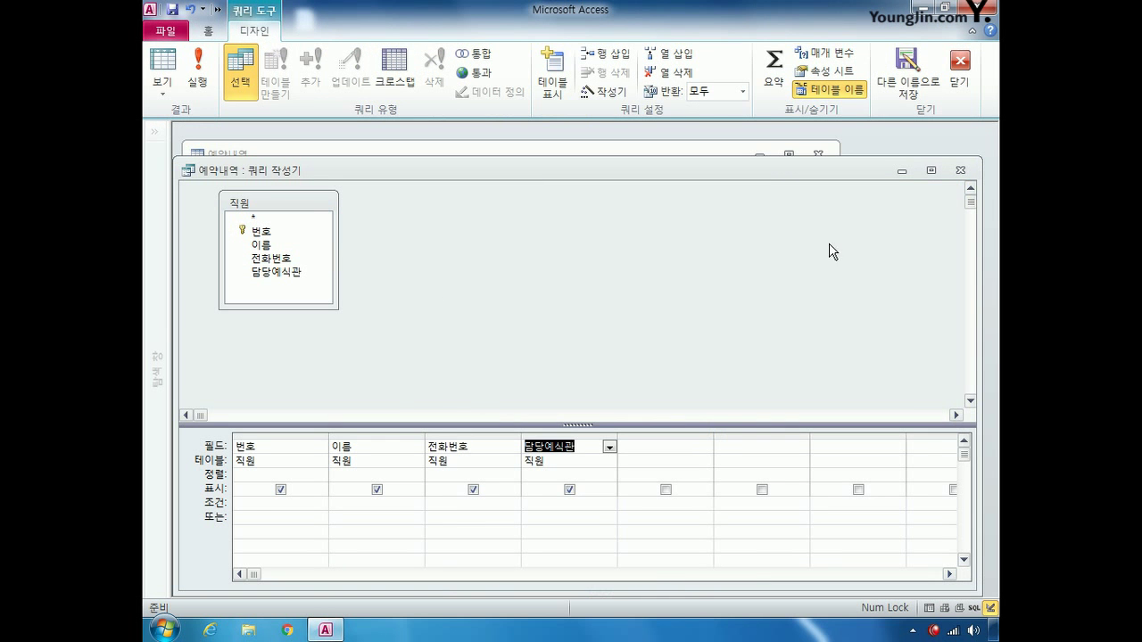
click(959, 170)
click(475, 372)
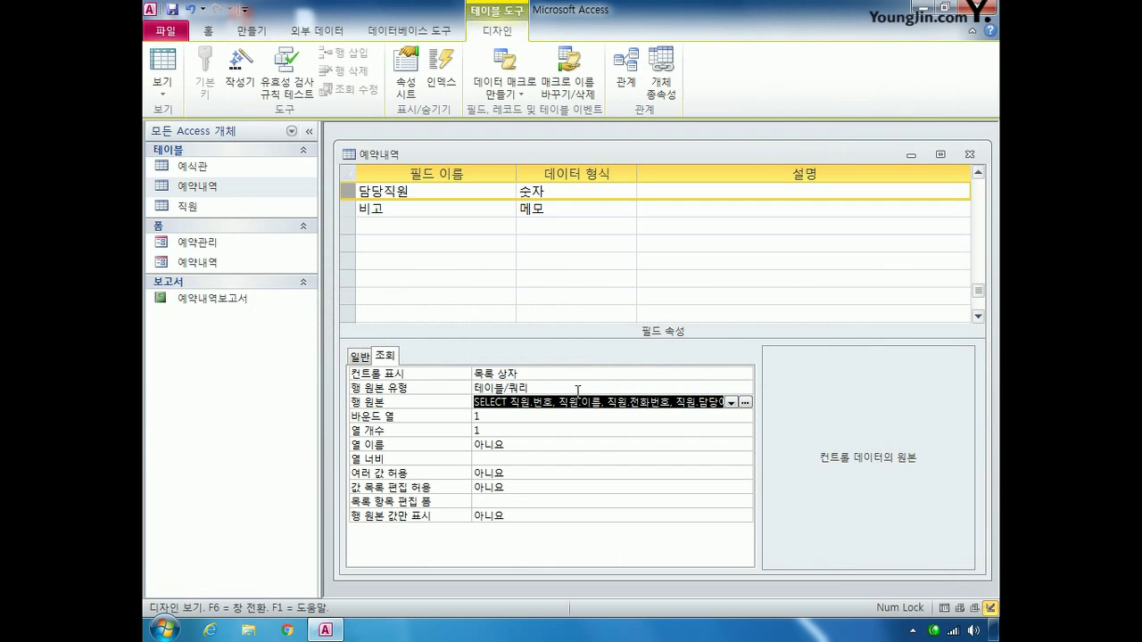
Step: Set the 담당직원 lookup's column count (열 개수) to 4 and its column names (열 이름) to 예
click(502, 417)
click(496, 432)
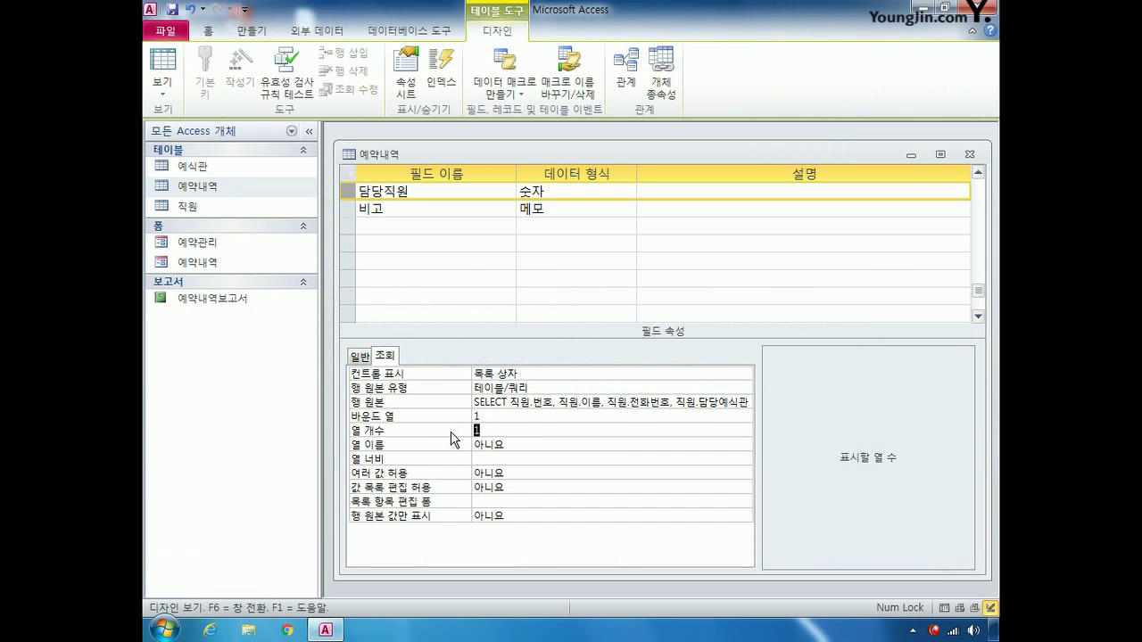
text(4)
click(523, 444)
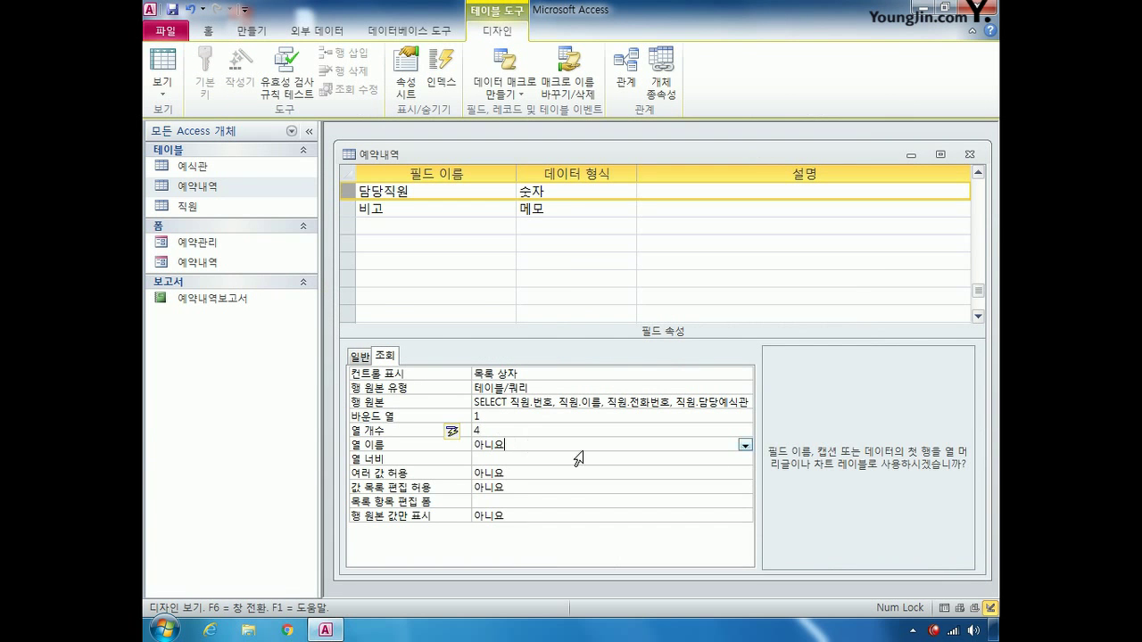
click(745, 445)
click(738, 458)
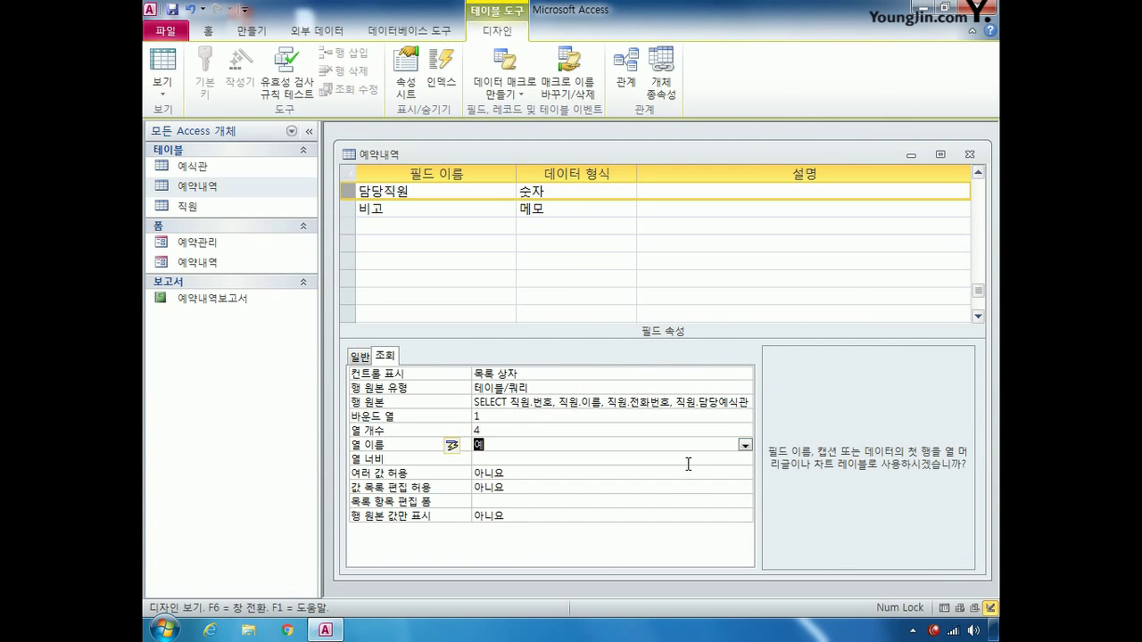
Step: Set the 담당직원 lookup's column widths (열 너비) to 0.5;1.5;2;0.5, then close the 예약내역 table and save its changes
click(525, 458)
text(0)
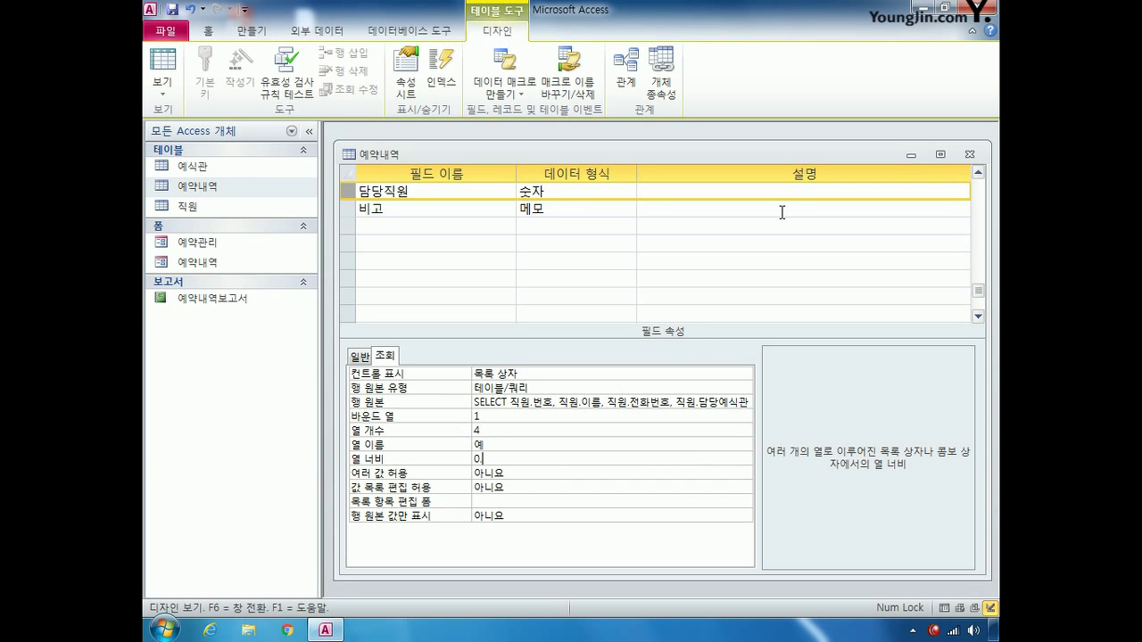
text(.5;1.5;2;0.5)
click(970, 154)
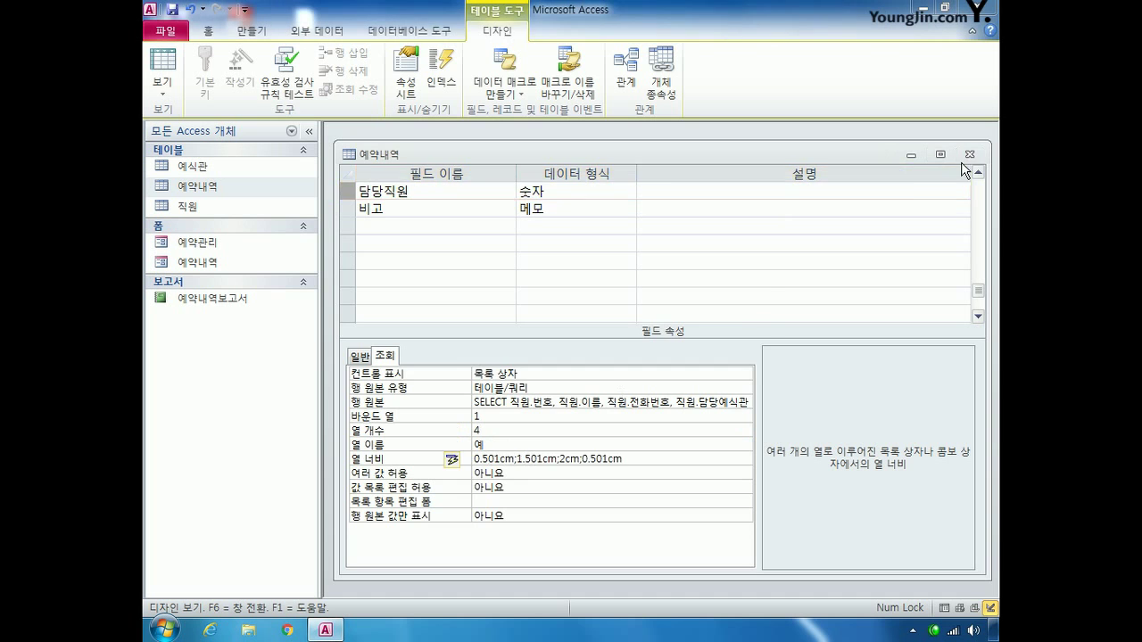
click(473, 356)
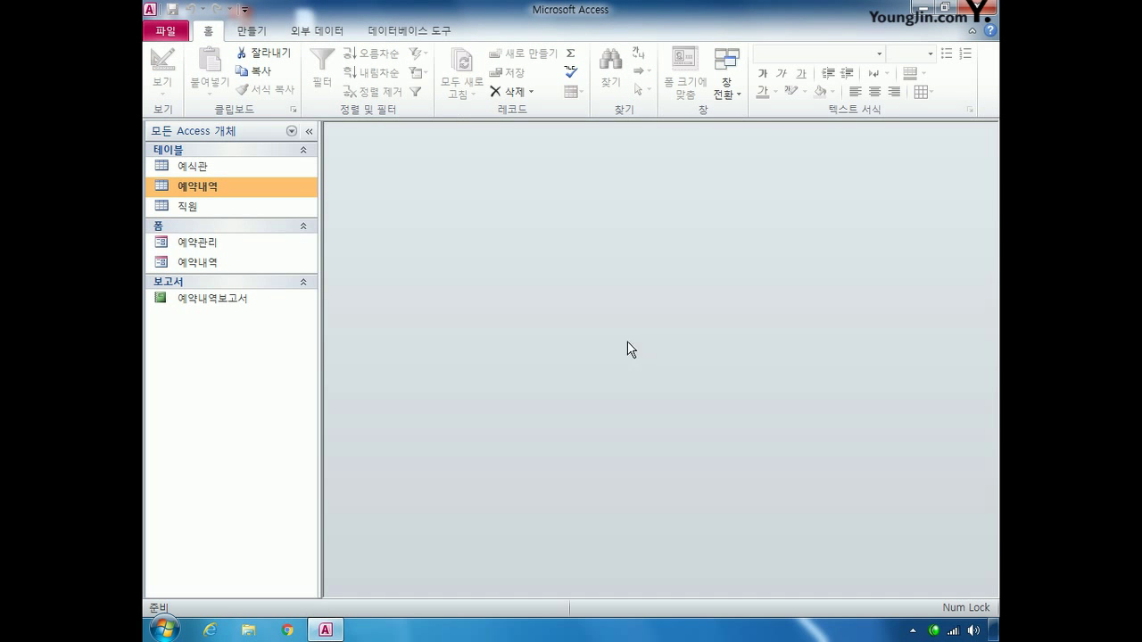
Step: Open the 예약관리 form in Design View and show its property sheet
right_click(217, 239)
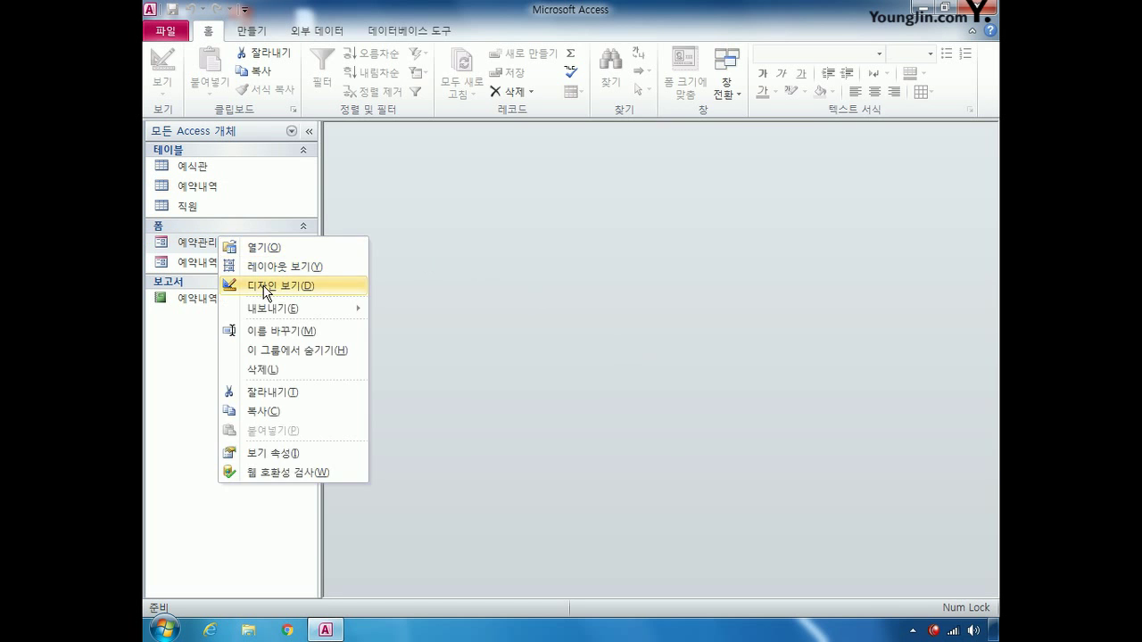
click(265, 287)
drag(671, 190, 448, 152)
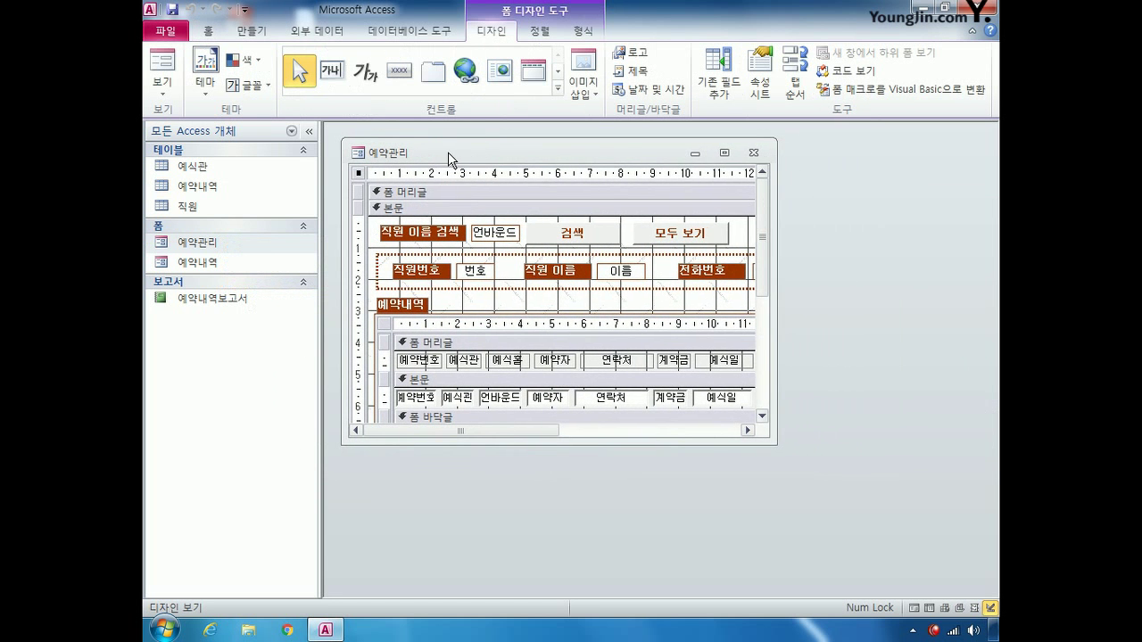
click(758, 79)
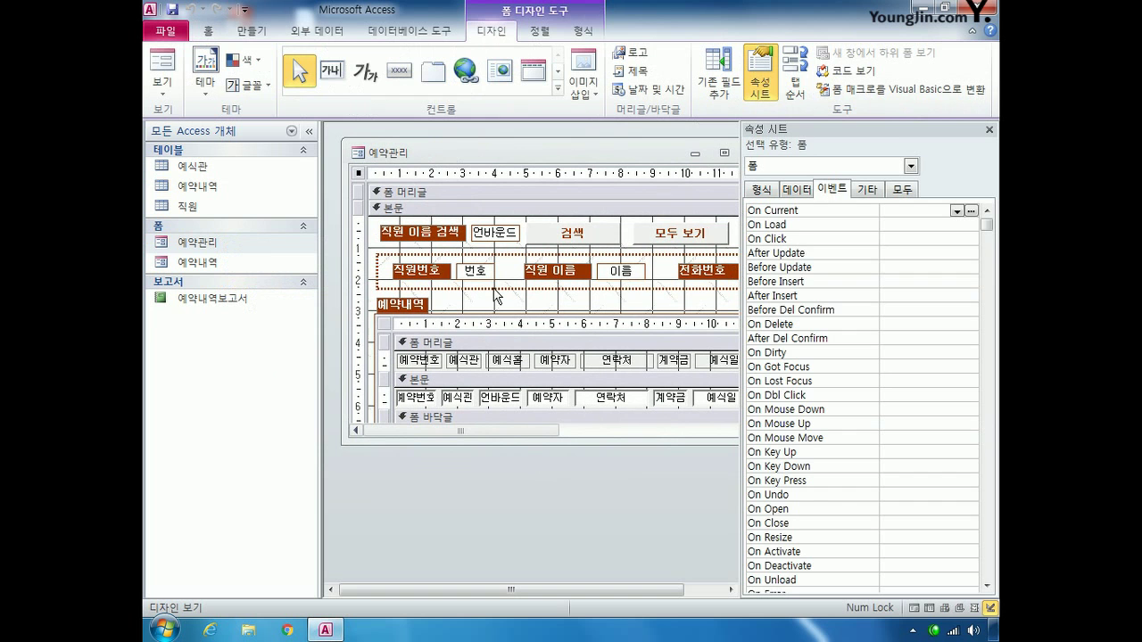
Step: Link the 예약내역 subform to the main form, with 번호 as the master field and 담당직원 as the child field
click(454, 313)
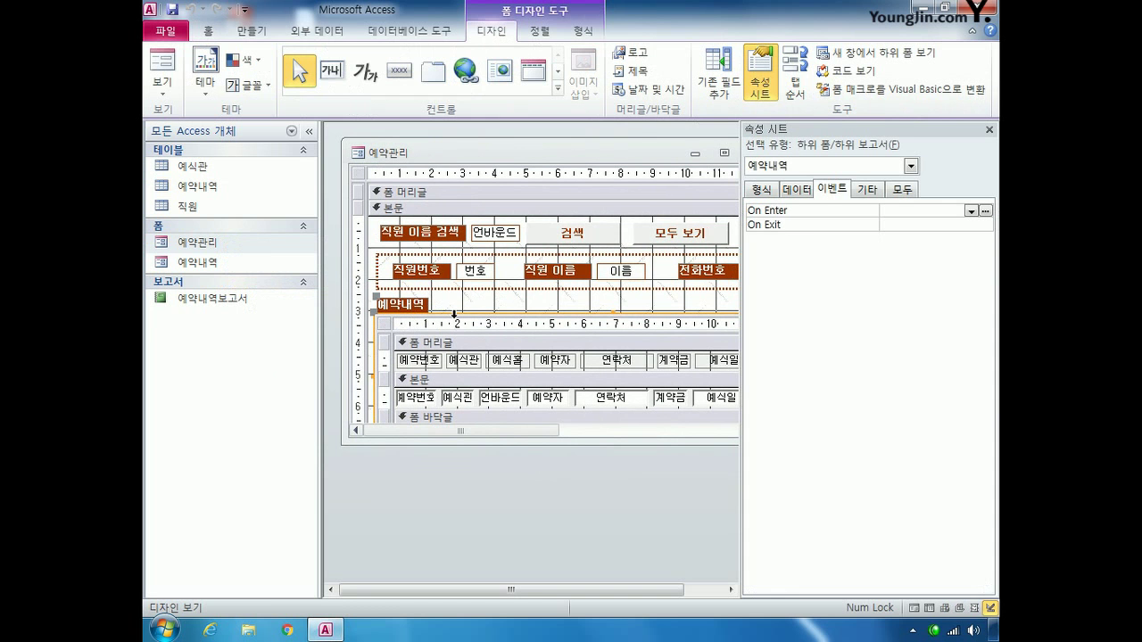
click(797, 190)
click(887, 228)
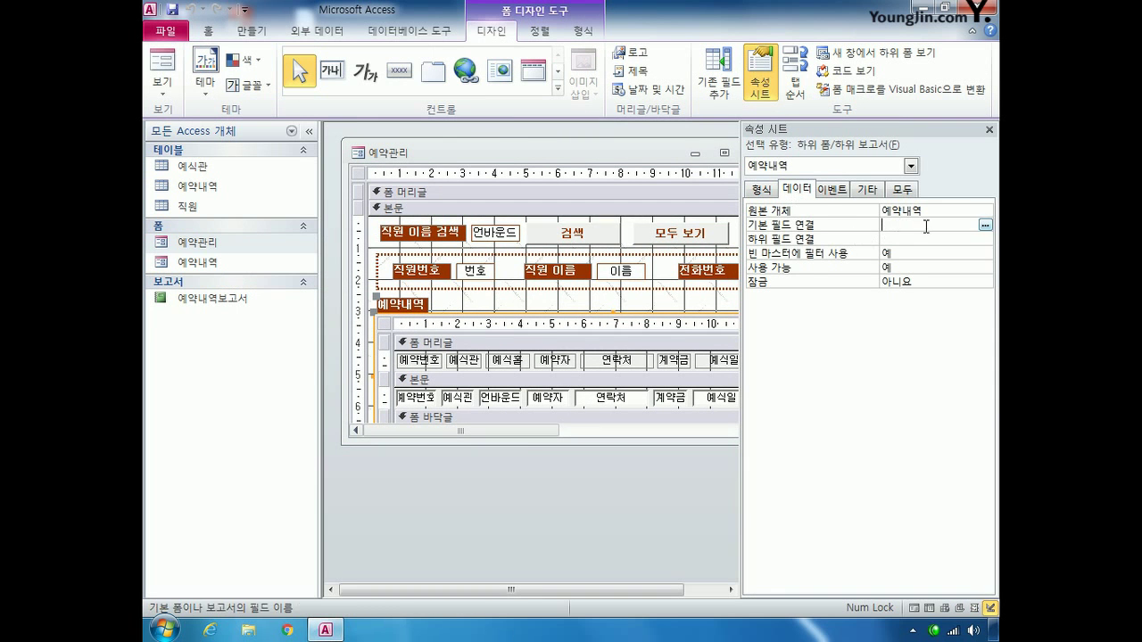
click(985, 225)
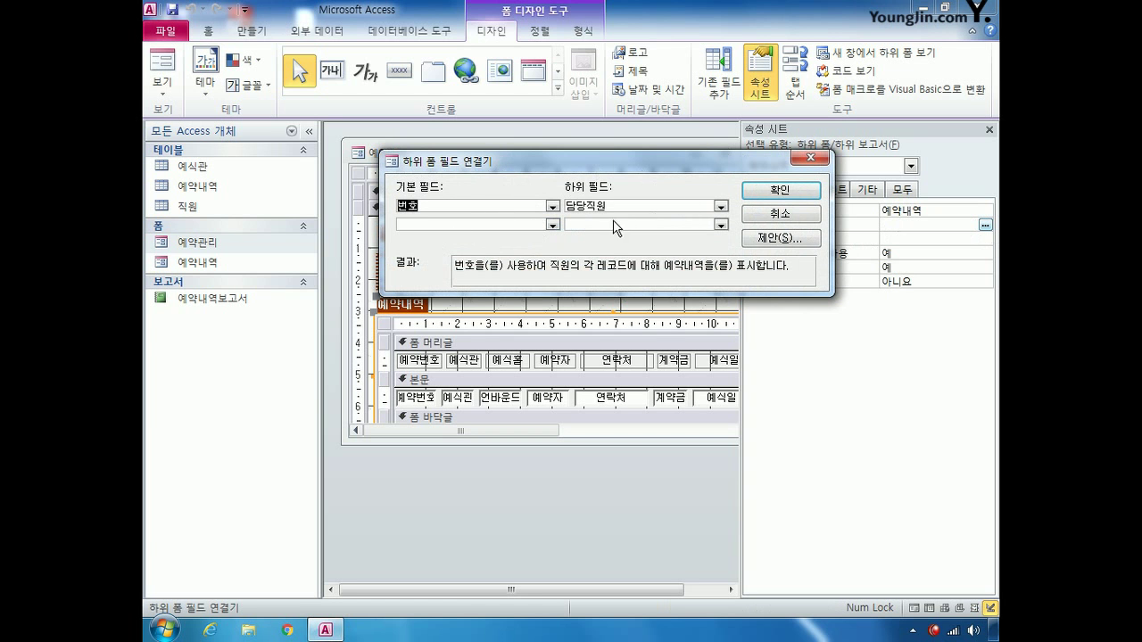
click(785, 190)
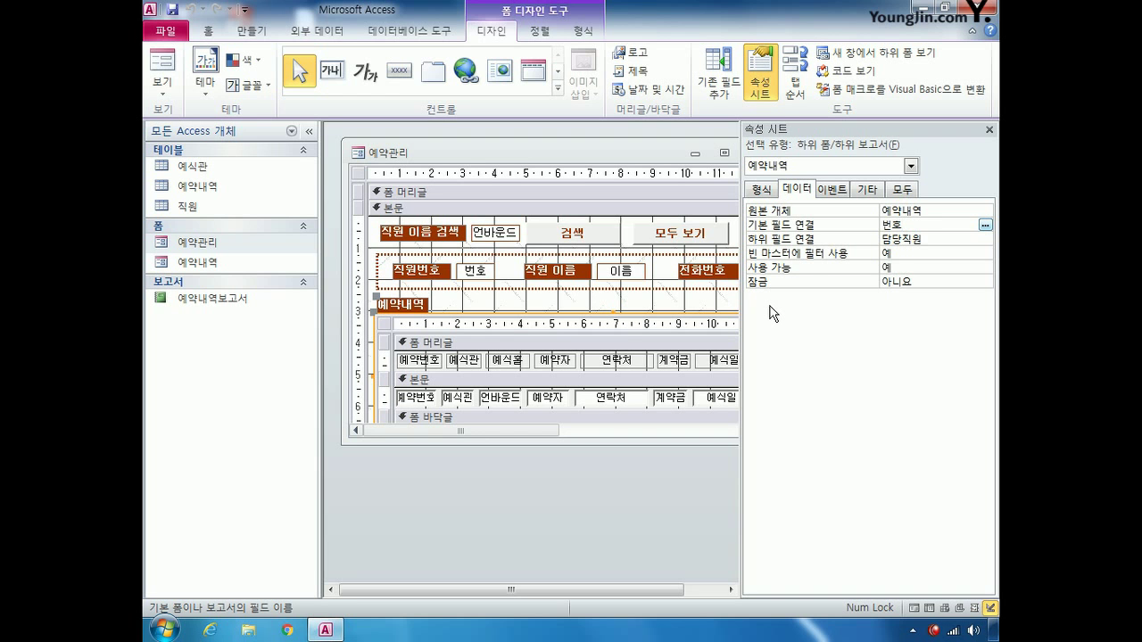
Step: Expand the 예약관리 form header to about 1.5 cm and add a label about 7.3 by 1.1 cm reading "상공예식장 예약관리"
mouse_move(629, 149)
mouse_down()
mouse_move(571, 153)
mouse_move(629, 154)
mouse_up()
drag(529, 198, 531, 243)
click(500, 209)
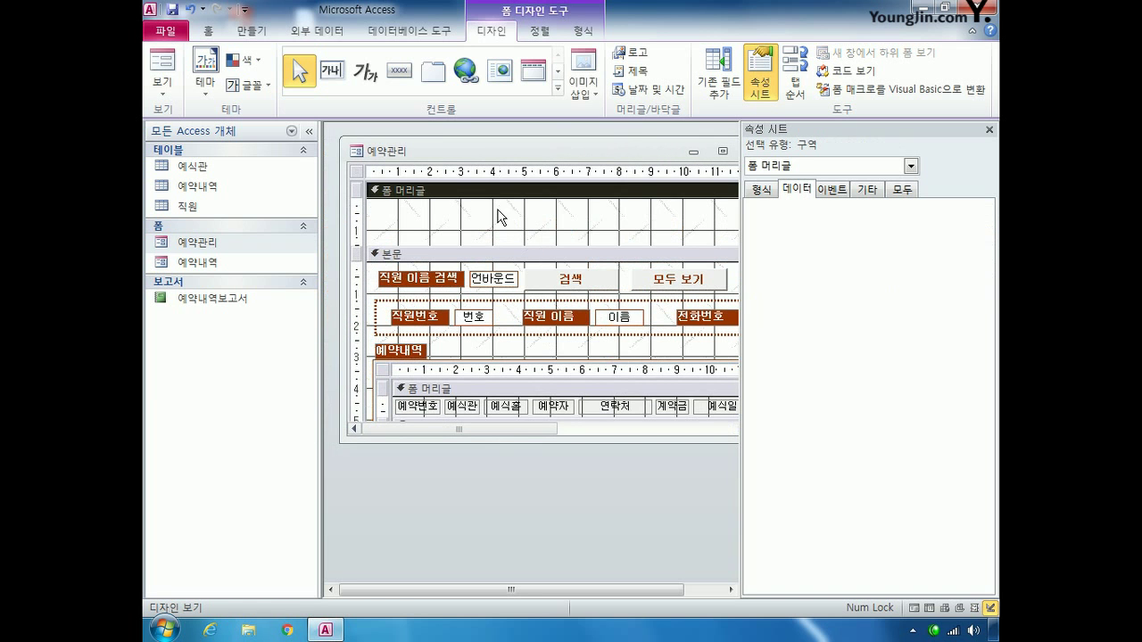
click(557, 87)
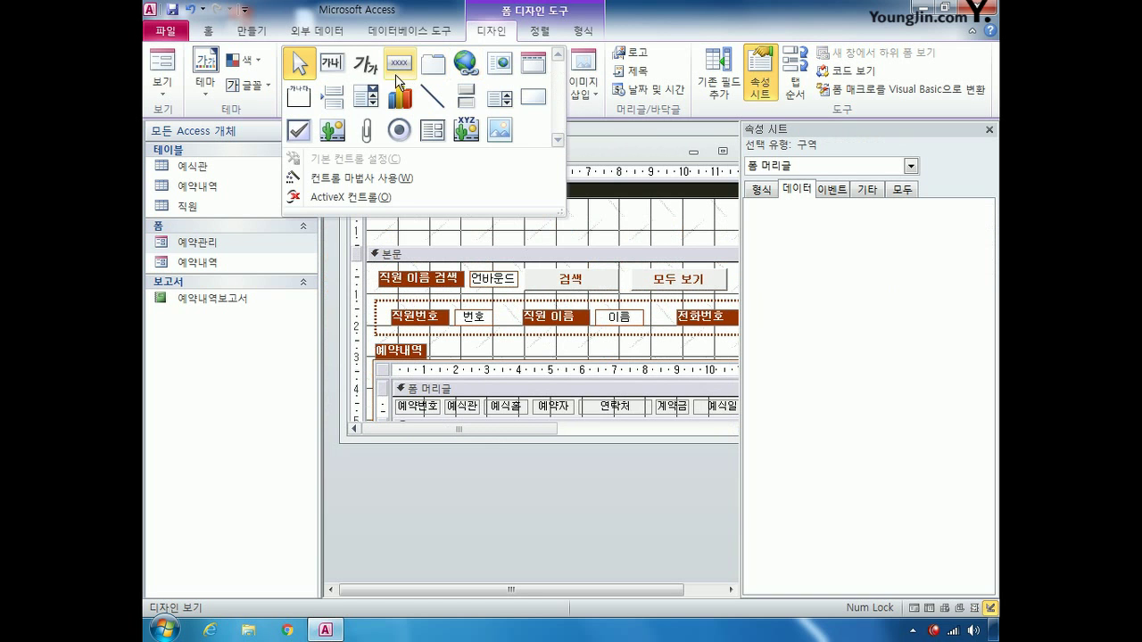
click(366, 64)
drag(440, 202, 669, 236)
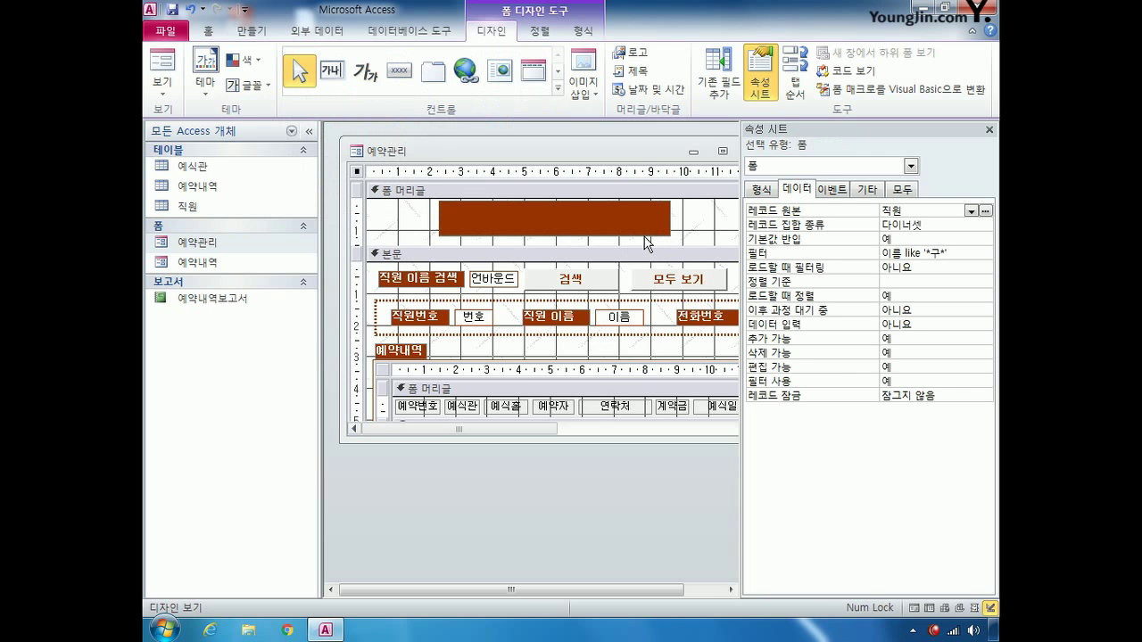
text(상공예식장ㅇ예약관리)
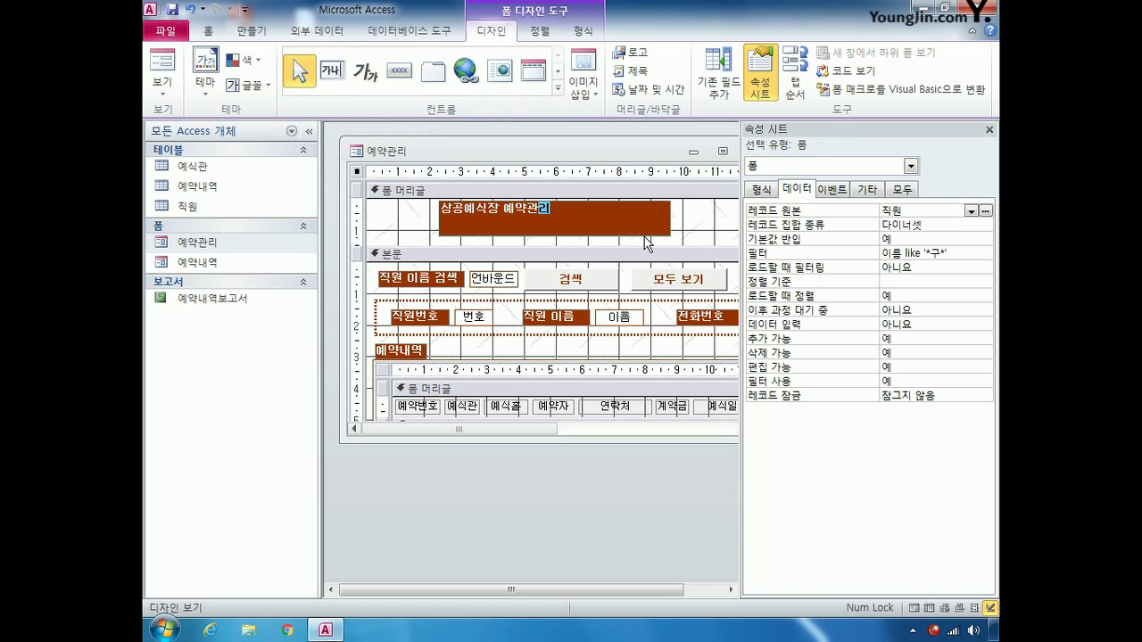
click(699, 241)
Step: Set the title label's font size to 18 and its text colour to the black theme colour 텍스트 1
click(667, 229)
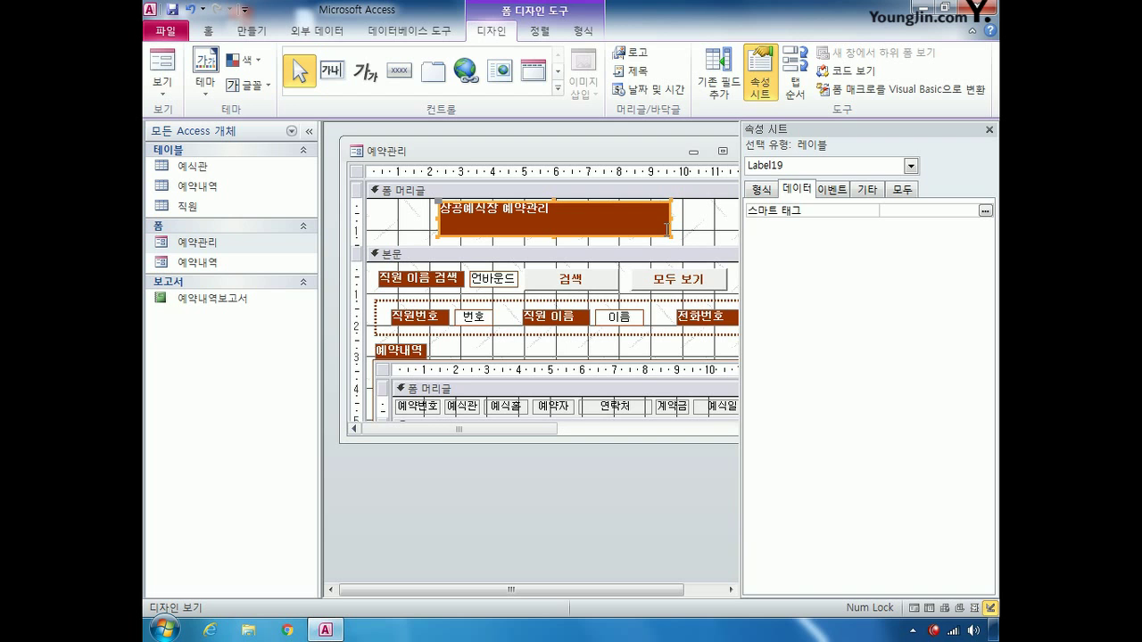
click(901, 189)
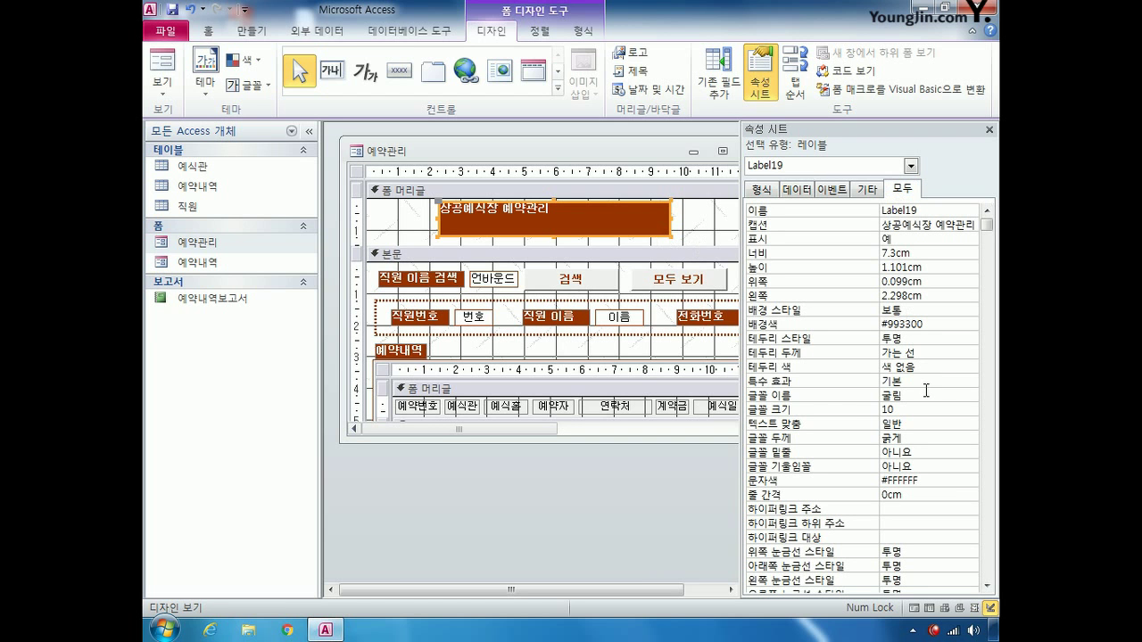
click(905, 408)
text(18)
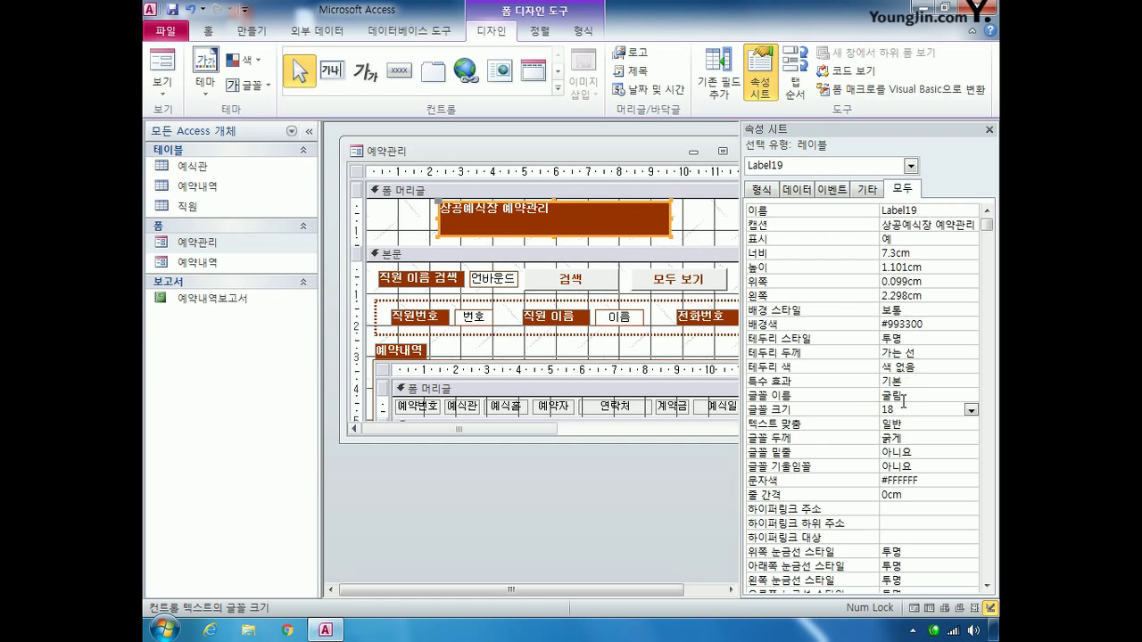
click(923, 479)
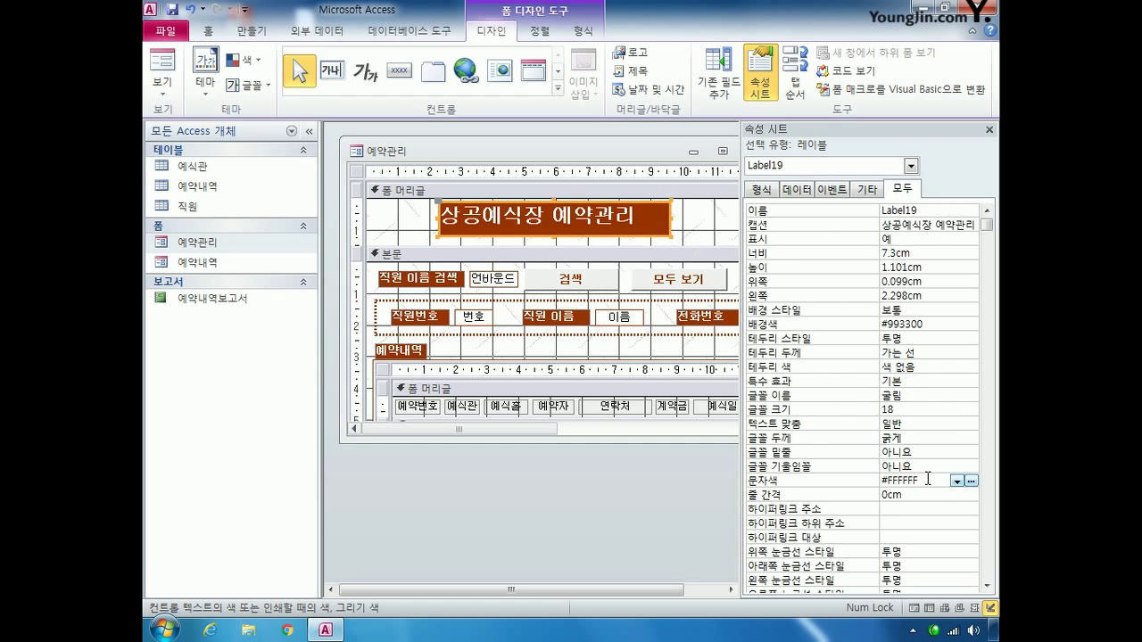
click(971, 481)
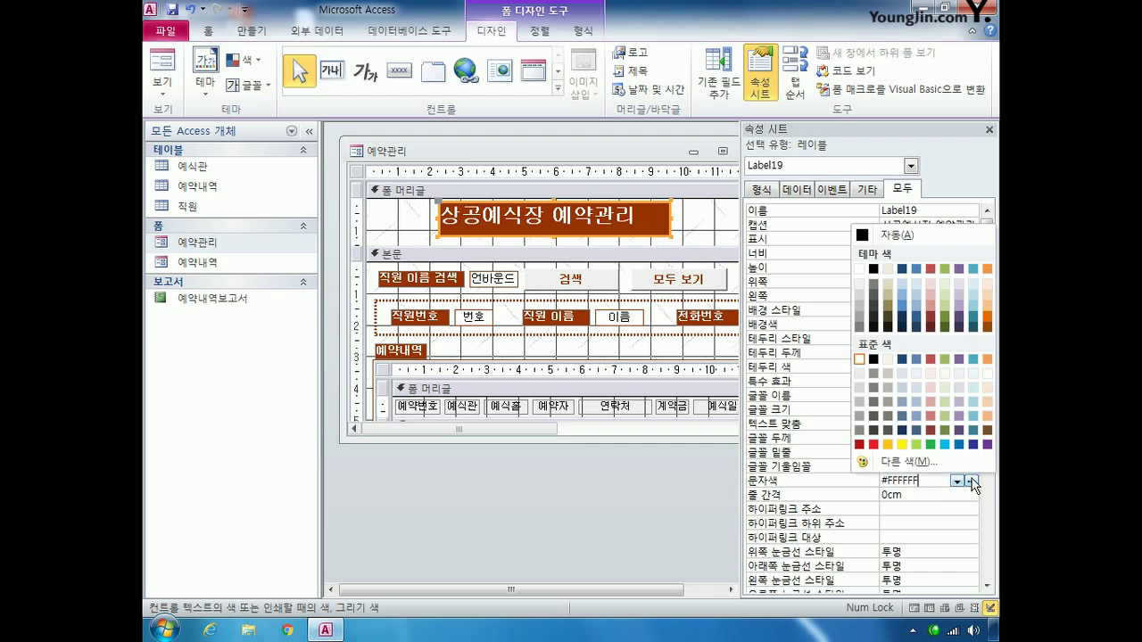
click(873, 271)
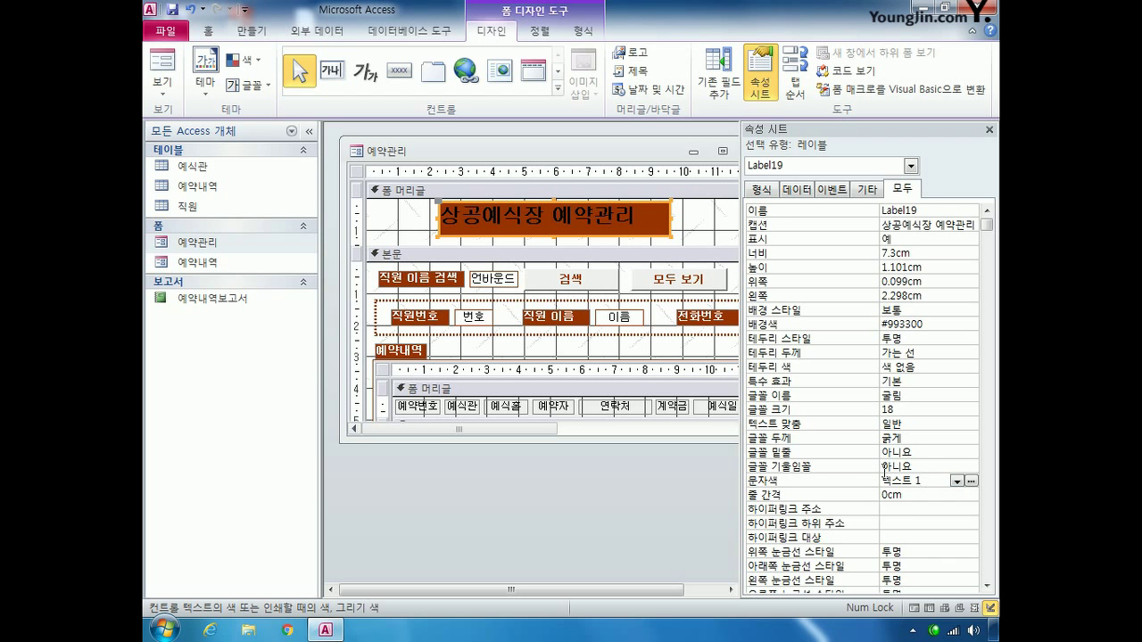
click(967, 482)
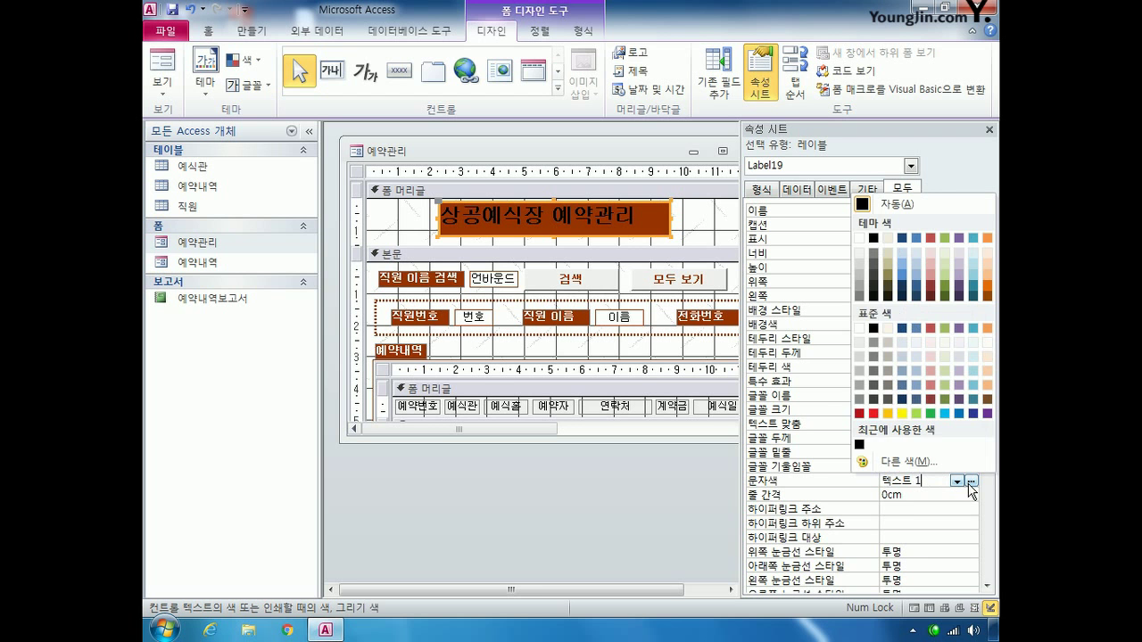
click(895, 460)
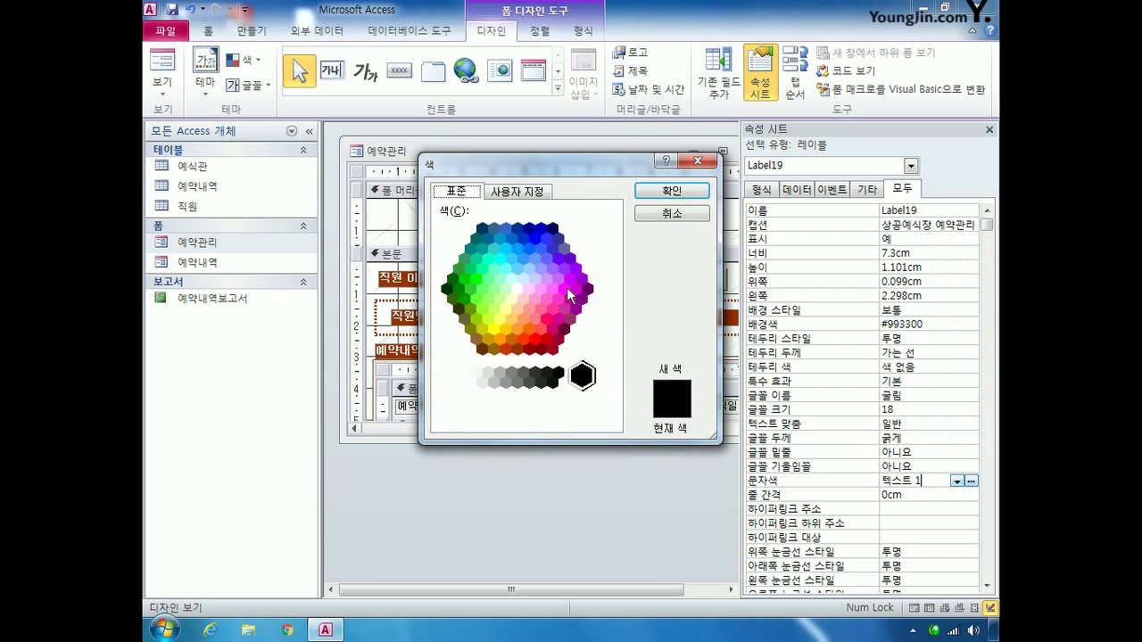
click(525, 191)
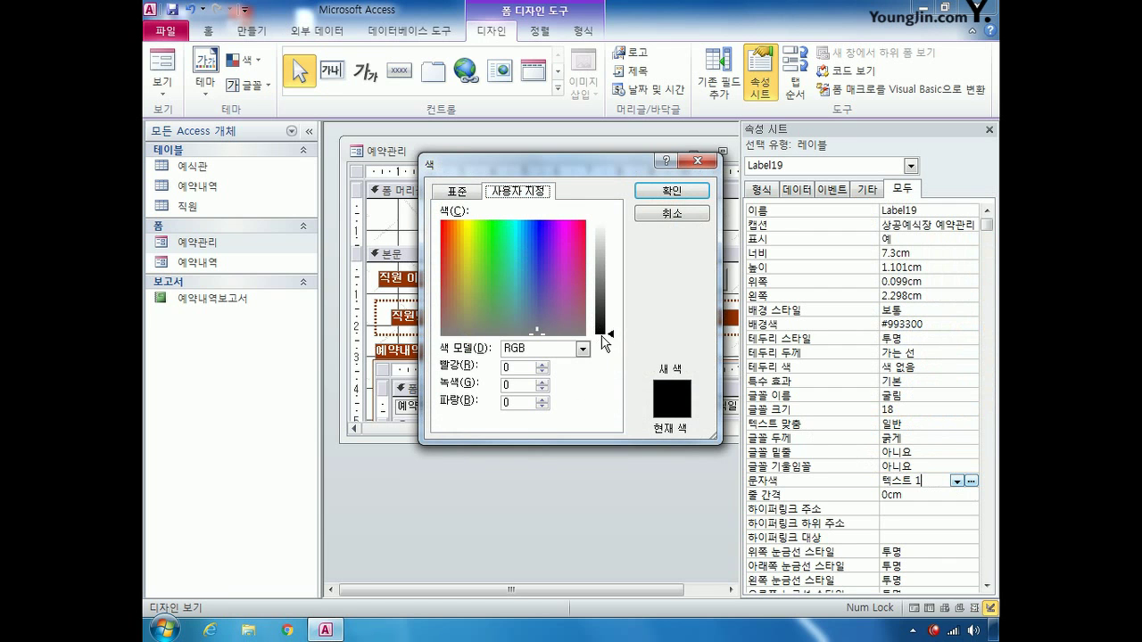
click(463, 189)
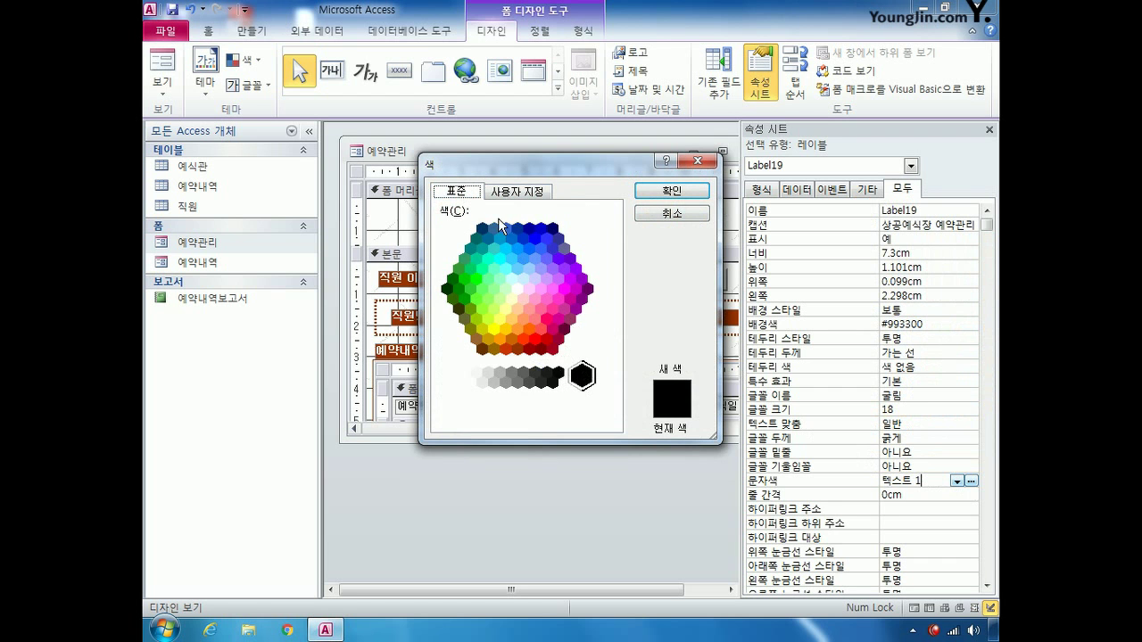
click(698, 160)
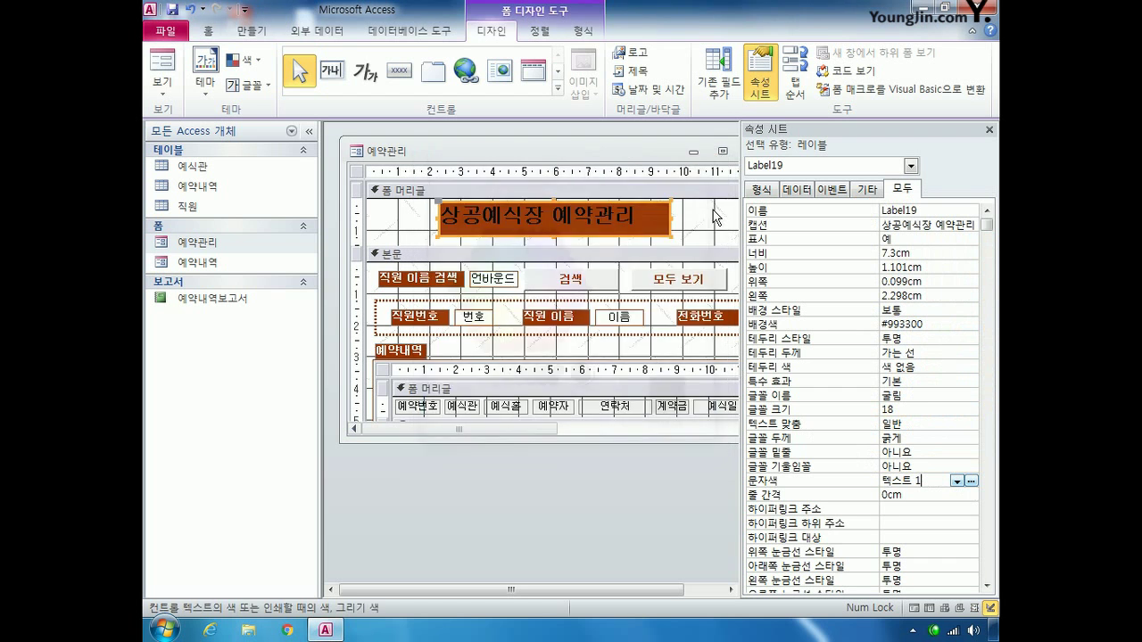
Step: Set the title label's text colour to standard black (#000000) and its 배경 스타일 to 투명
click(971, 481)
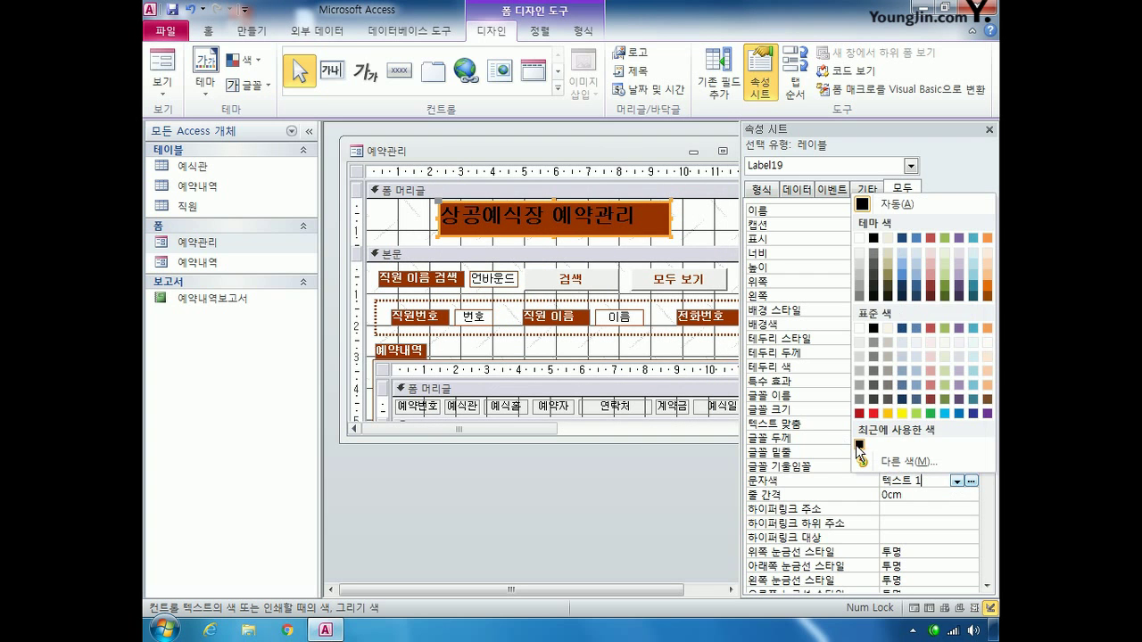
click(875, 329)
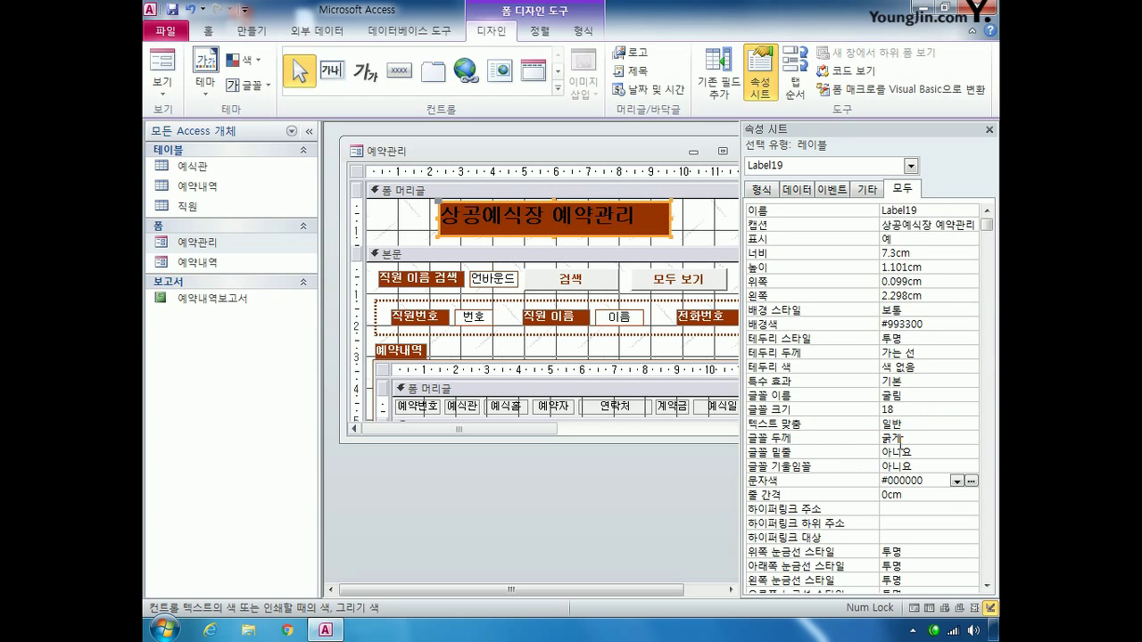
click(919, 310)
click(970, 309)
click(962, 324)
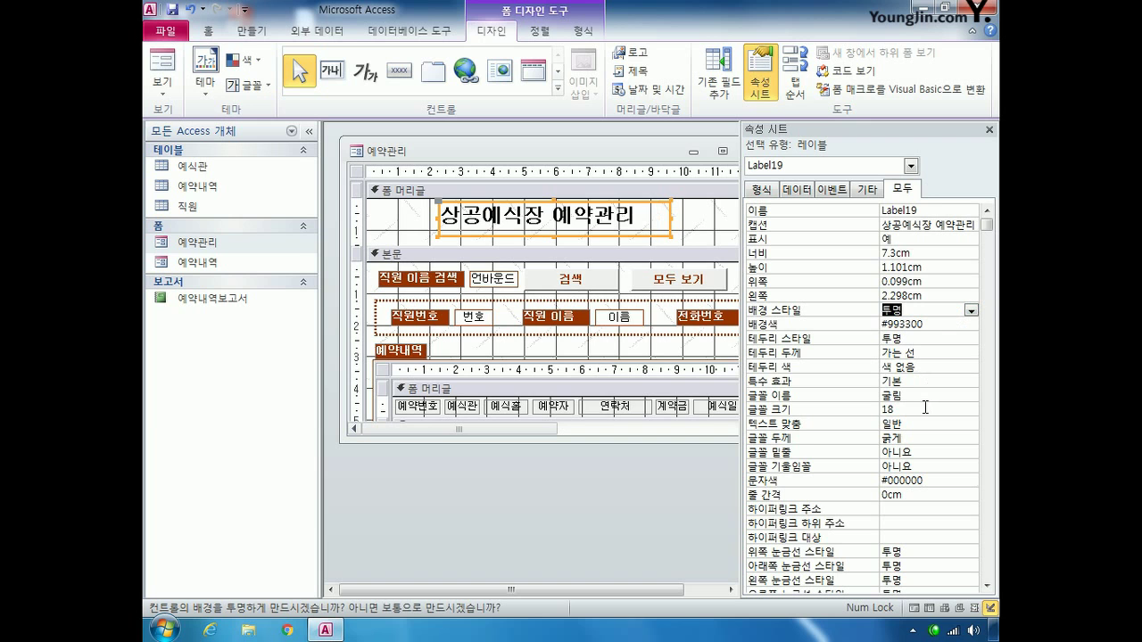
Step: Rename the title label control as LBL제목
drag(921, 210, 884, 210)
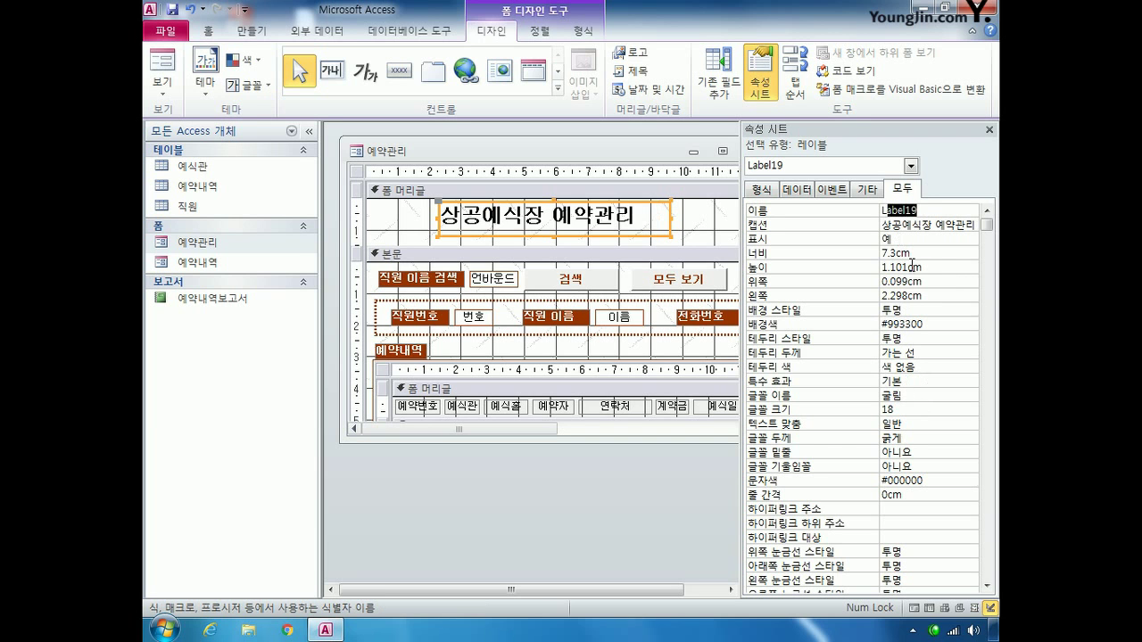
key(BackSpace)
text(BL제목)
Step: Set 탐색 단추 to 아니요 for the form inside the 예약내역 subform
click(386, 378)
click(384, 371)
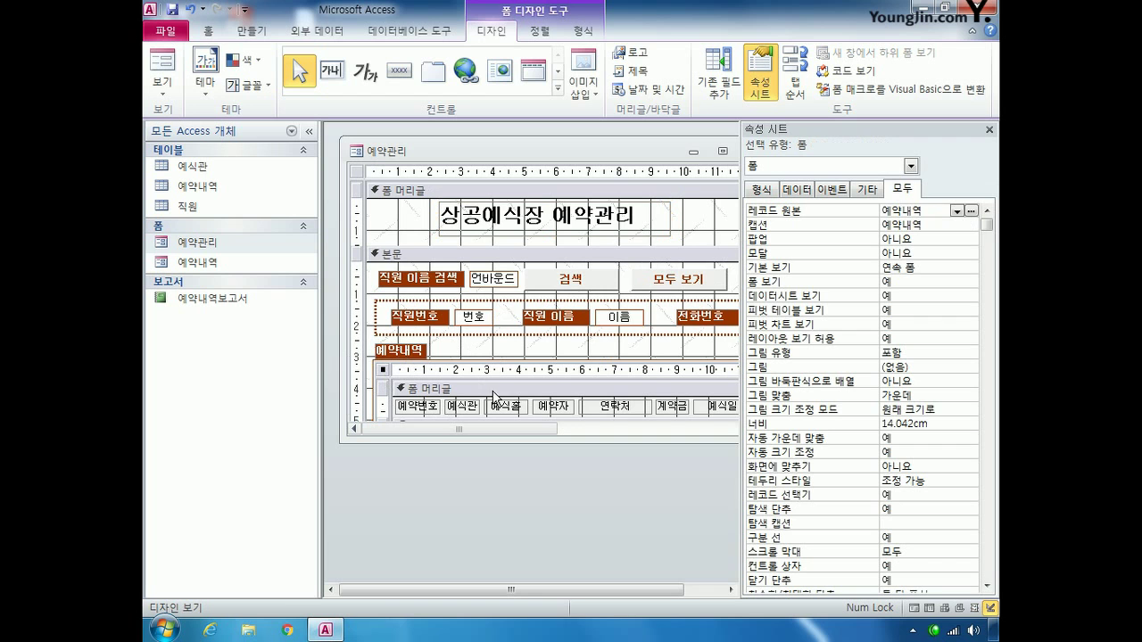
click(891, 506)
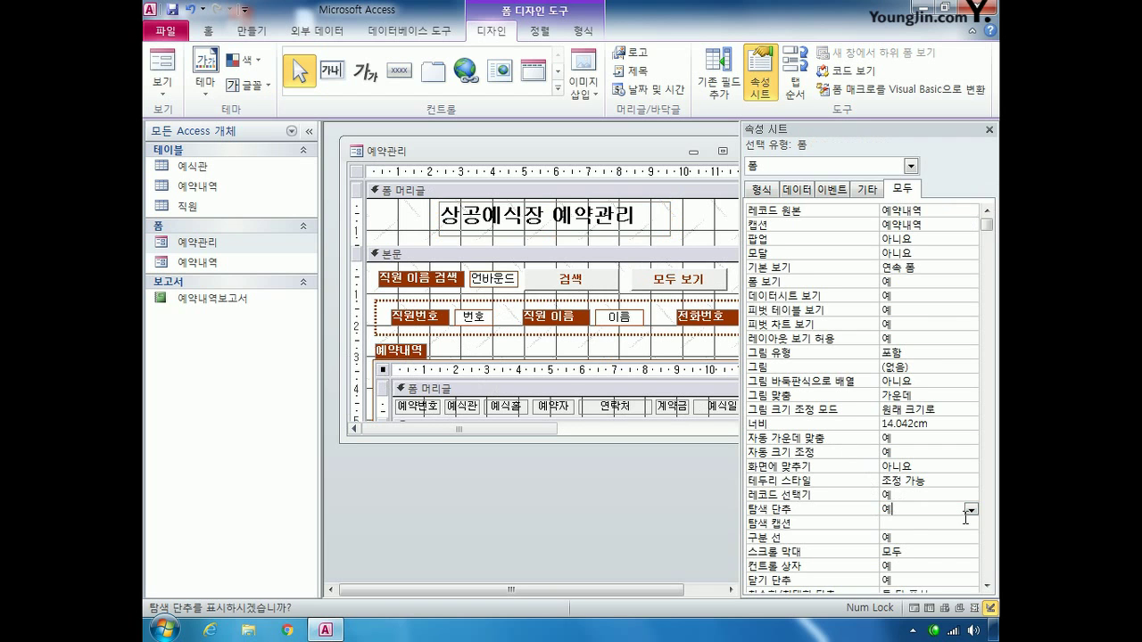
click(970, 509)
click(936, 535)
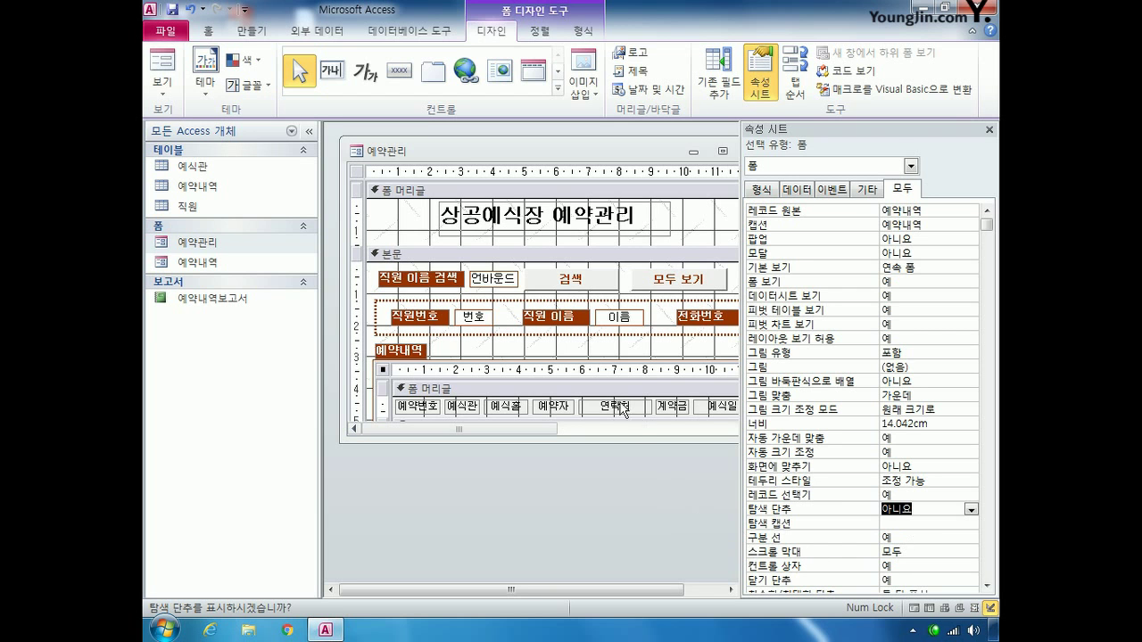
Step: Set 탭 정지 to 아니요 for the 예약내역 subform control
click(584, 361)
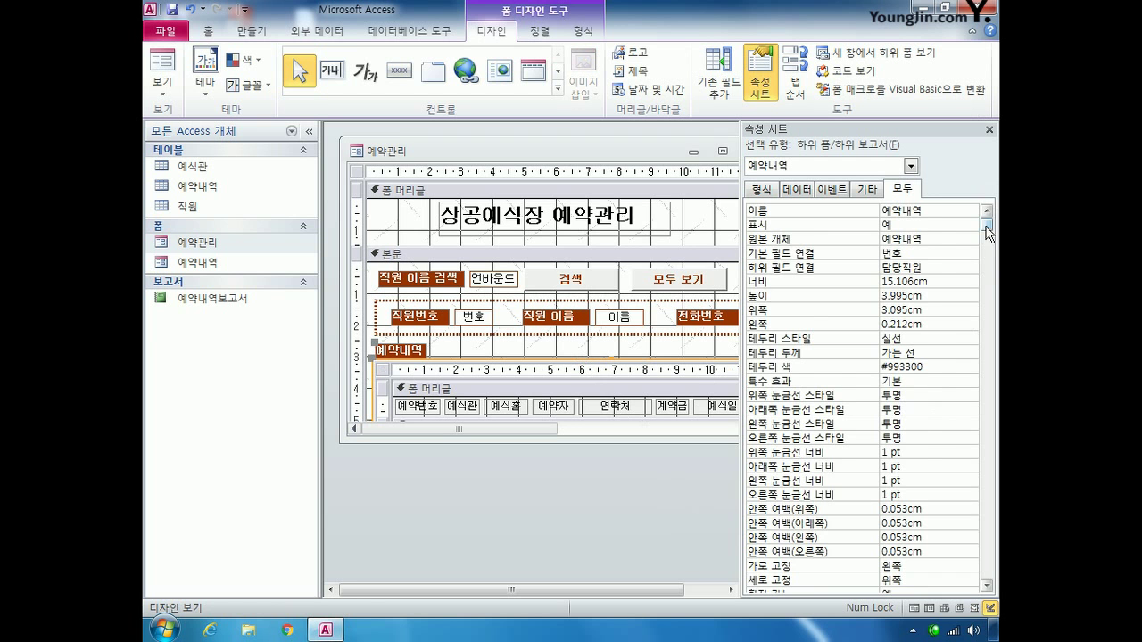
drag(986, 225, 970, 497)
scroll(970, 498, down, 1)
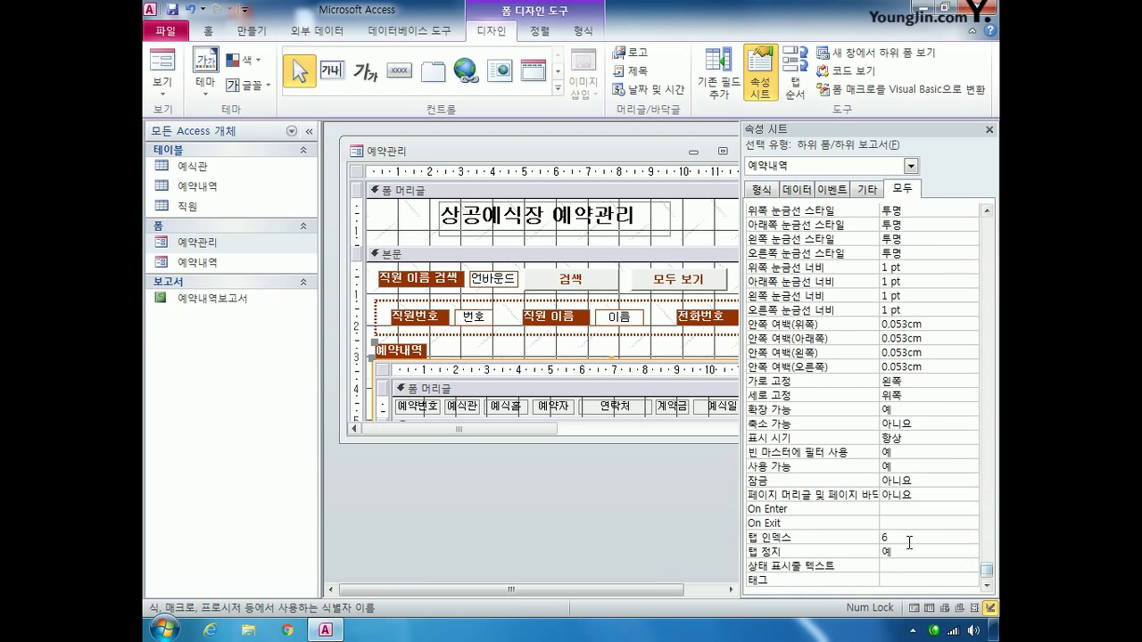
click(971, 553)
click(970, 553)
click(908, 576)
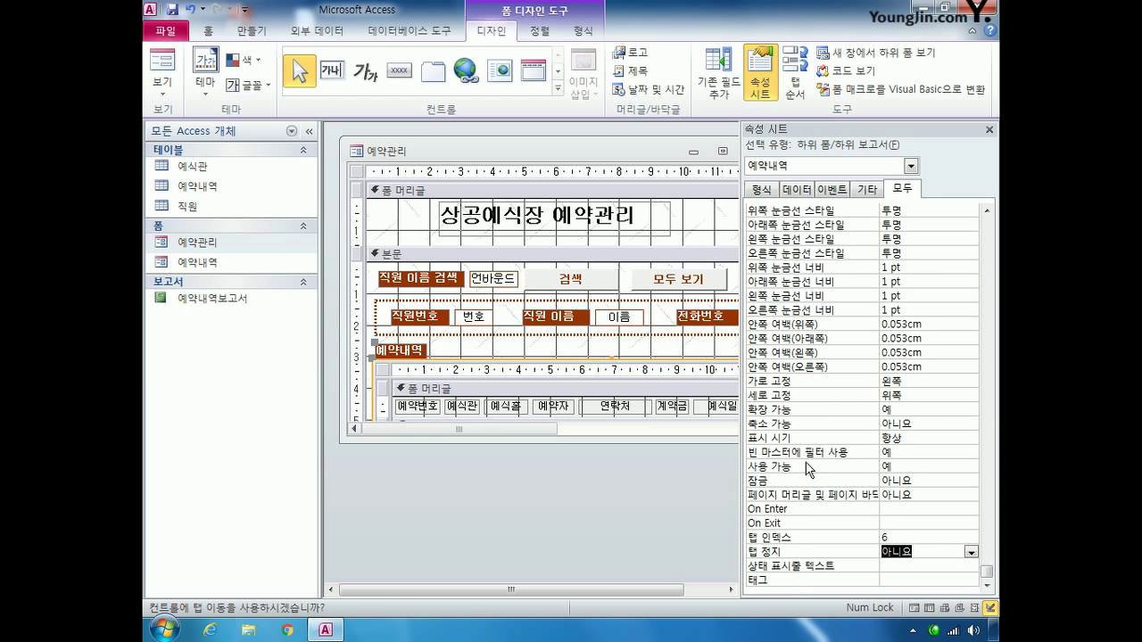
Step: Select the txt계약금액 text box in the 예약관리 form footer and bring up its 컨트롤 원본 property
click(355, 172)
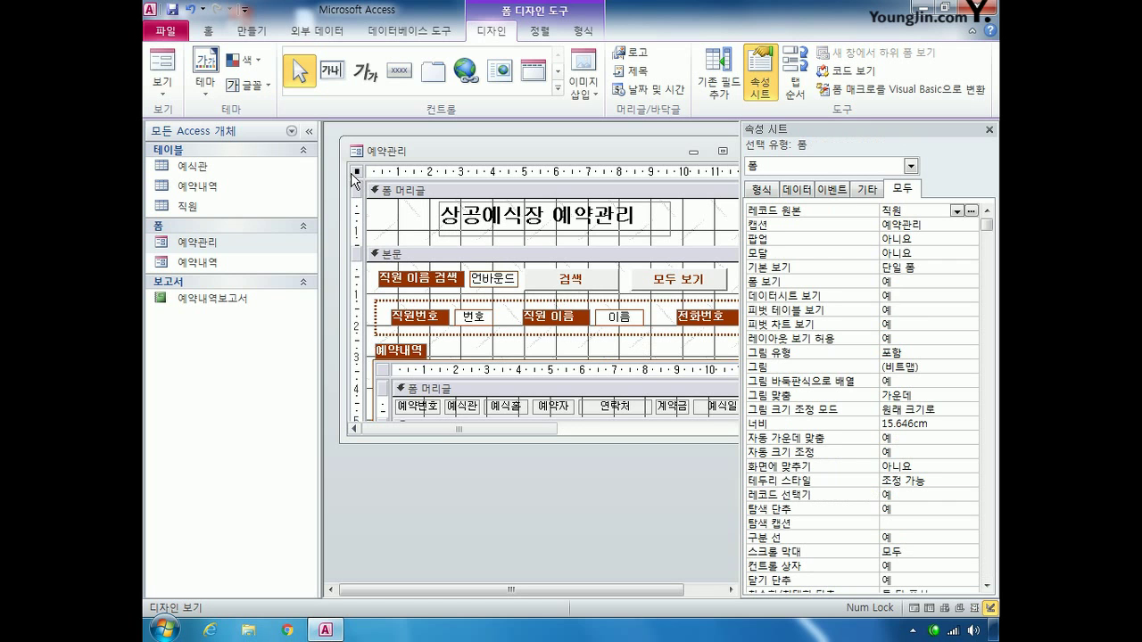
click(911, 166)
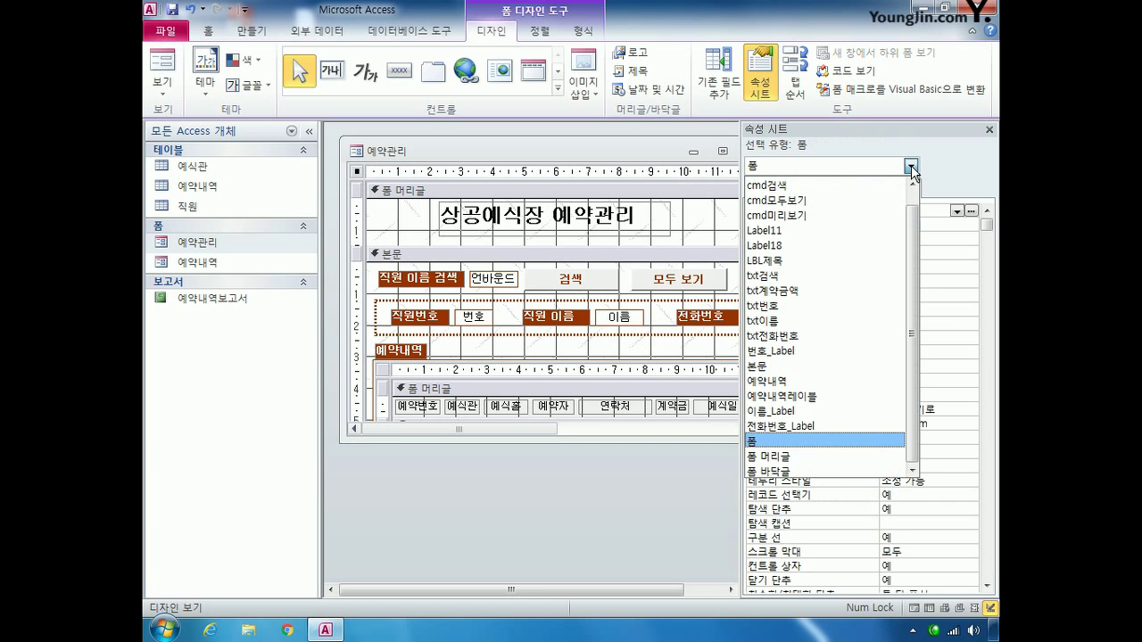
click(878, 290)
drag(517, 429, 457, 421)
key(Tab)
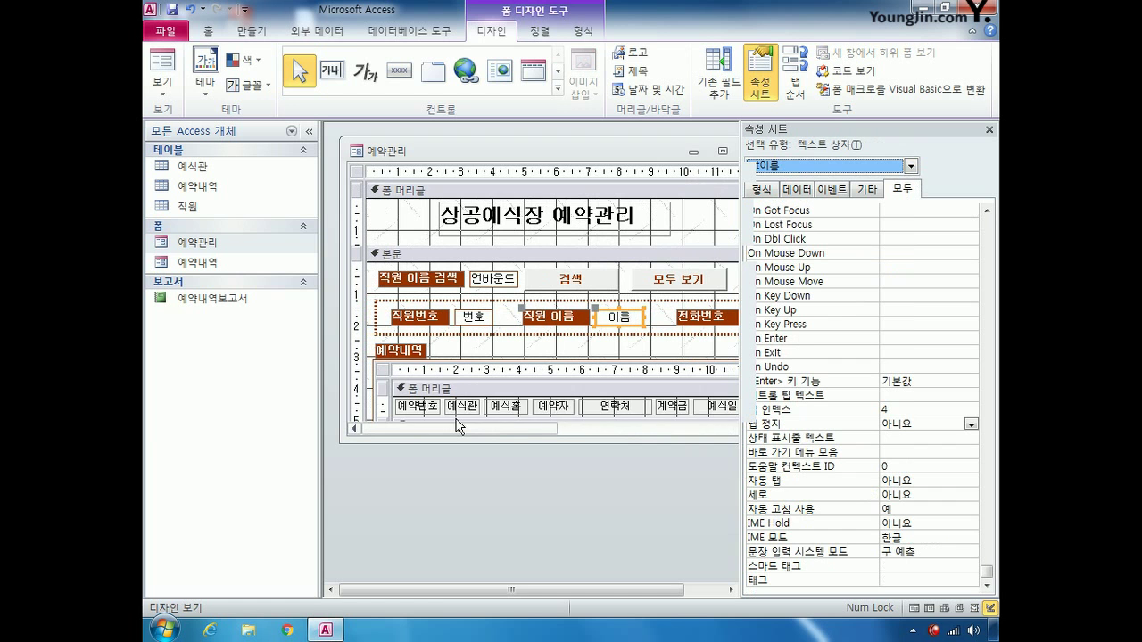
drag(457, 427, 656, 452)
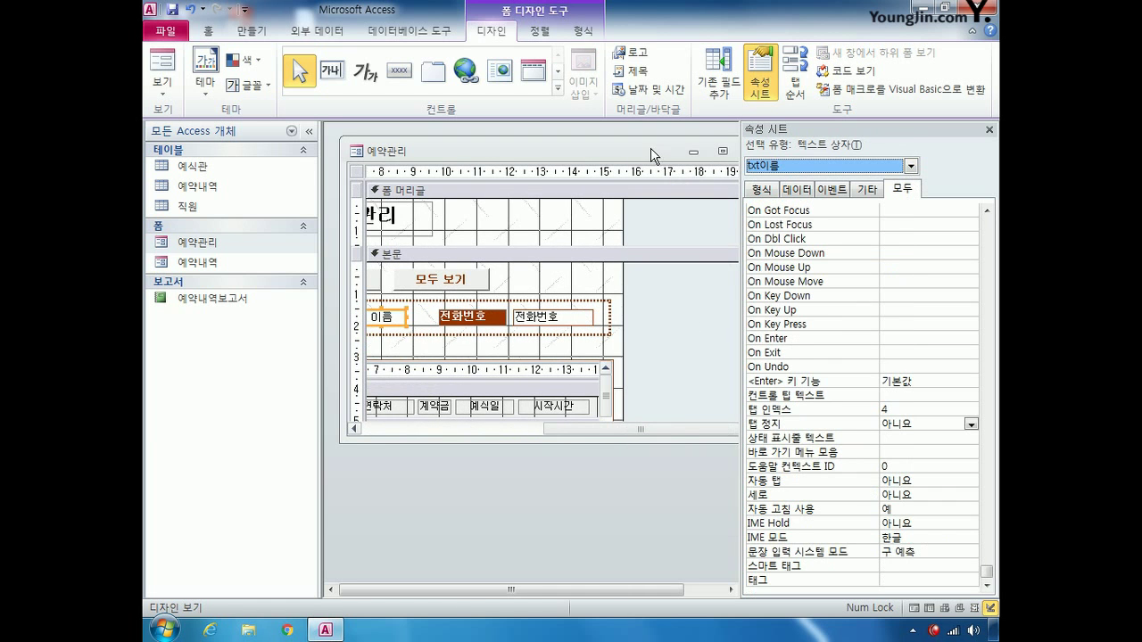
drag(657, 151, 564, 149)
drag(671, 227, 652, 344)
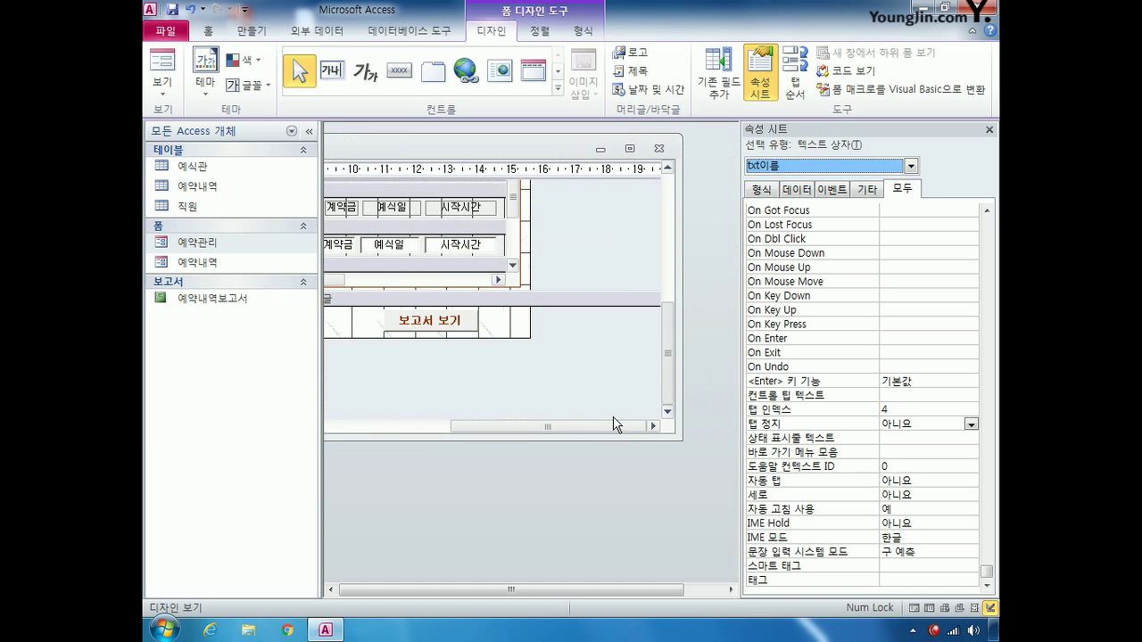
drag(586, 428, 405, 427)
click(437, 321)
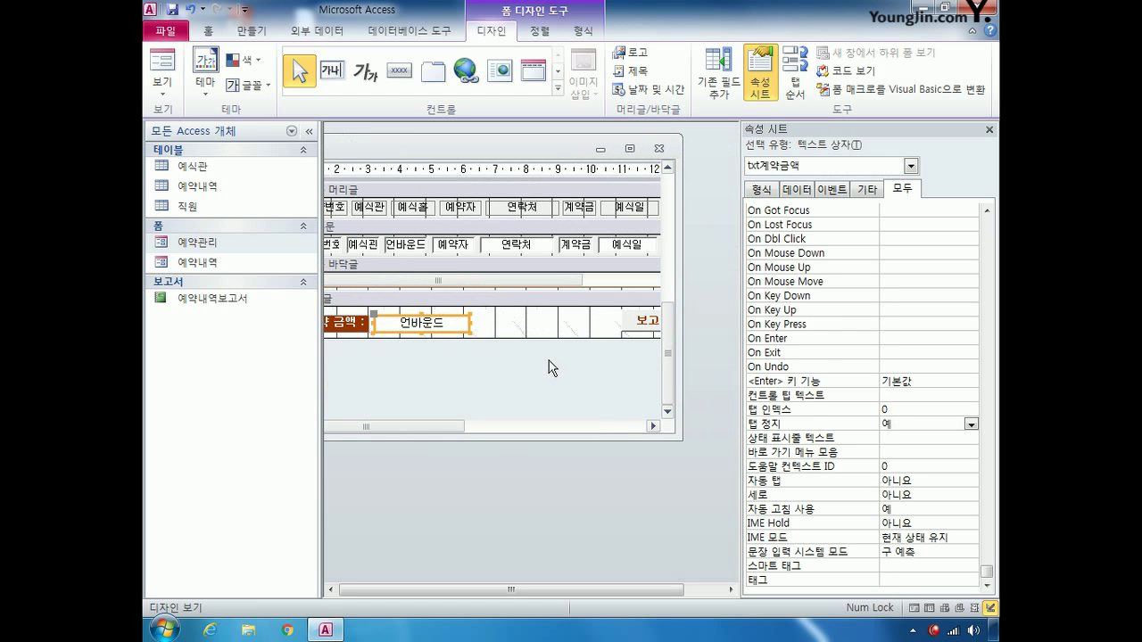
click(987, 577)
drag(987, 564, 986, 229)
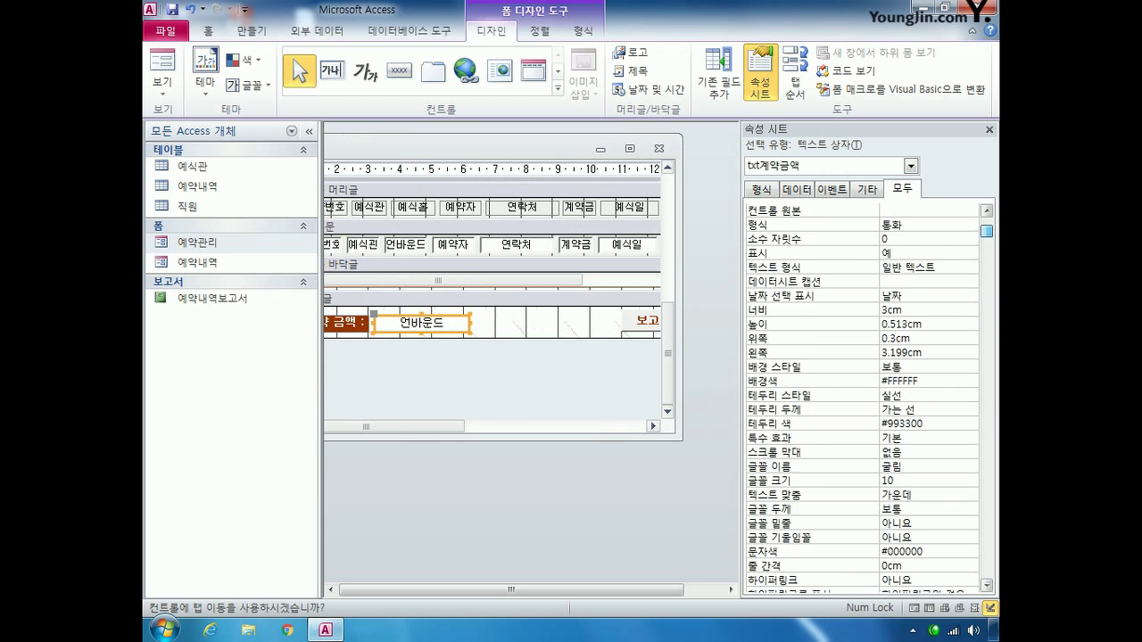
Step: Start an expression with = in the expression builder for txt계약금액's 컨트롤 원본 and list the loaded 예약내역 subform's controls
click(913, 212)
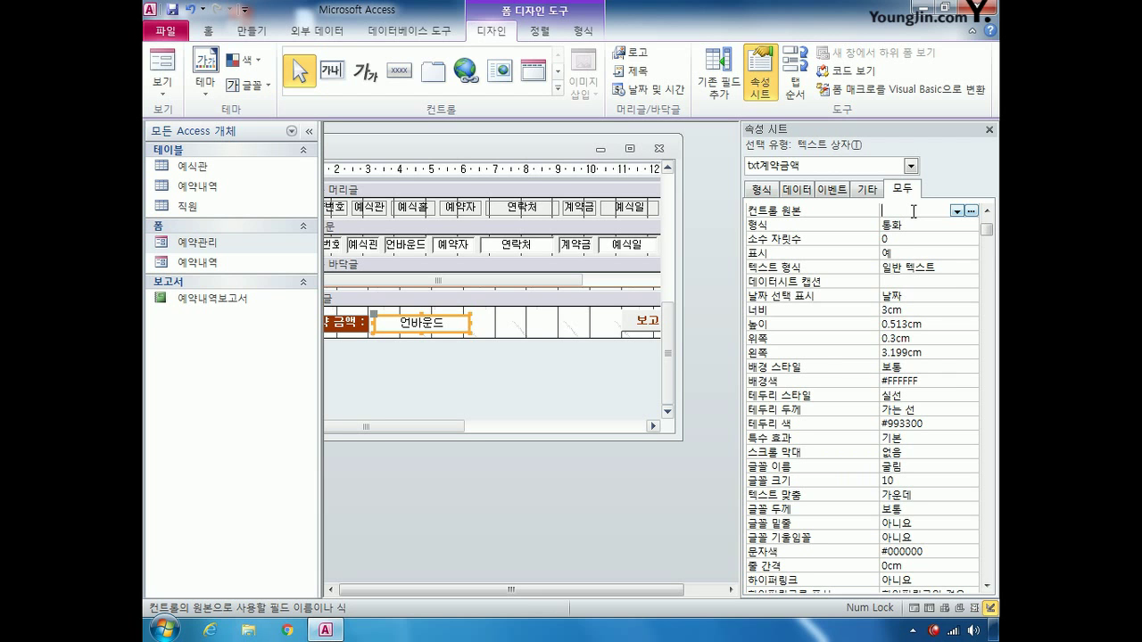
click(970, 210)
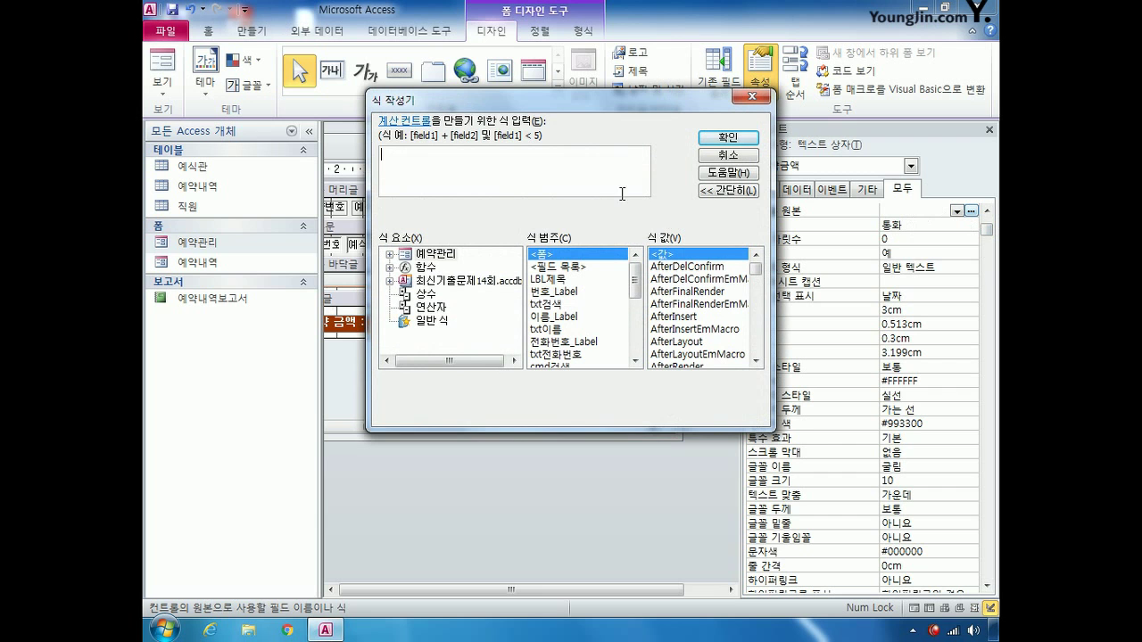
text(=)
click(390, 281)
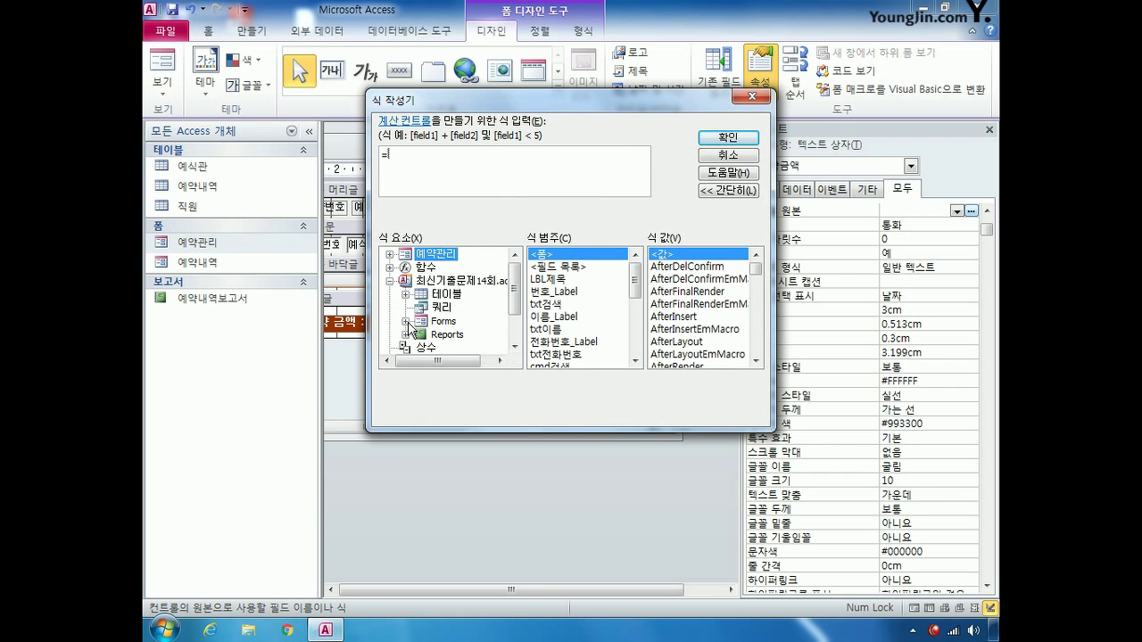
click(406, 321)
click(422, 335)
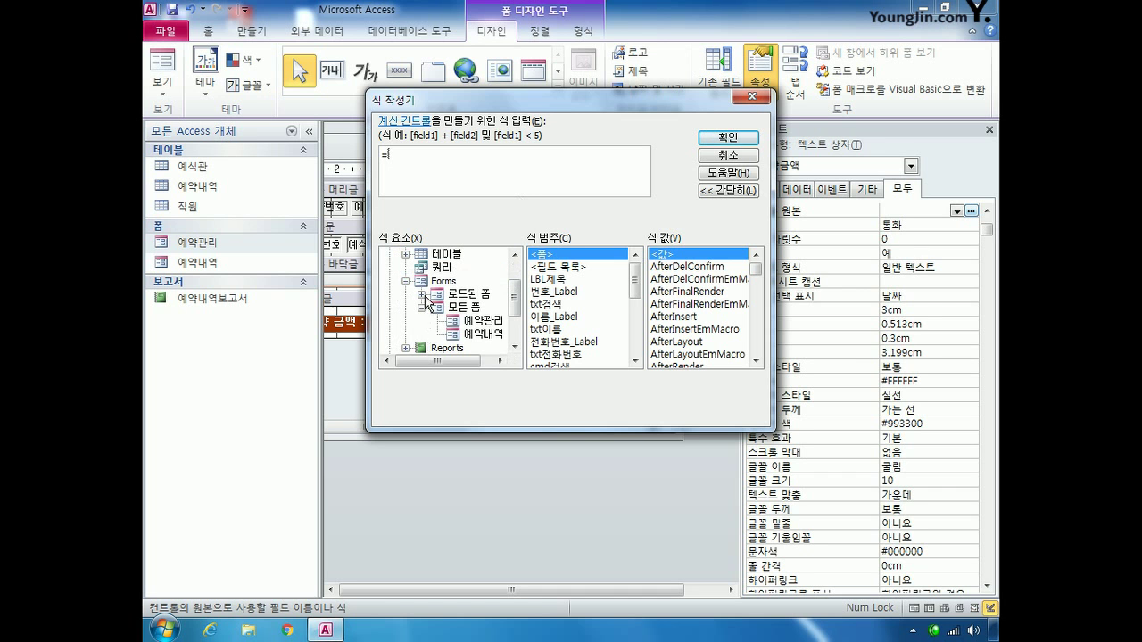
click(422, 294)
click(436, 308)
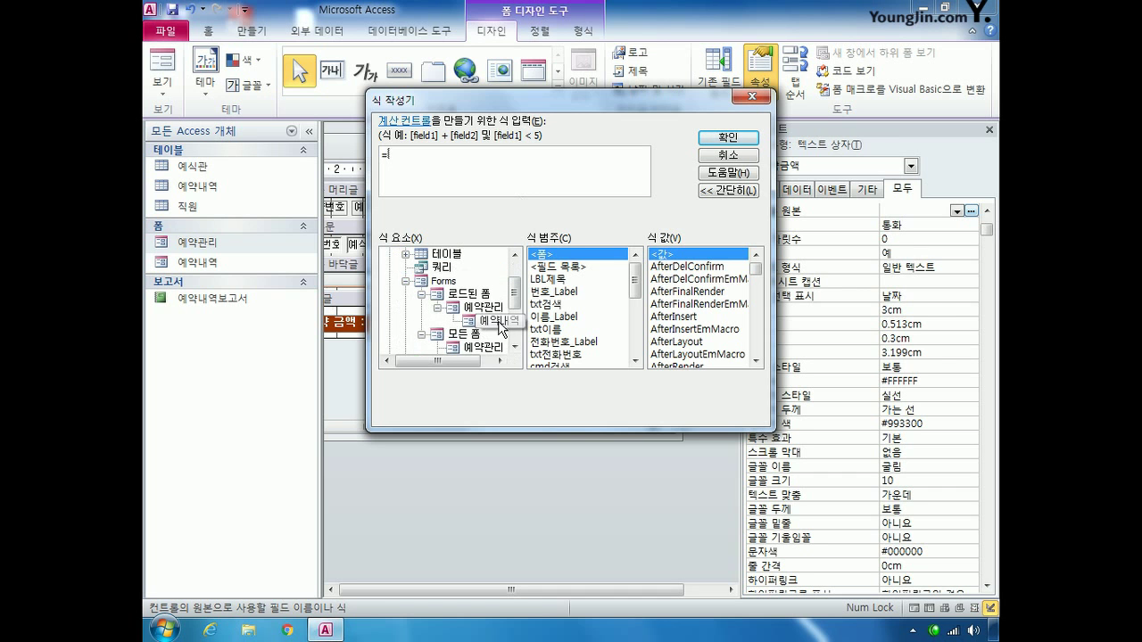
click(497, 320)
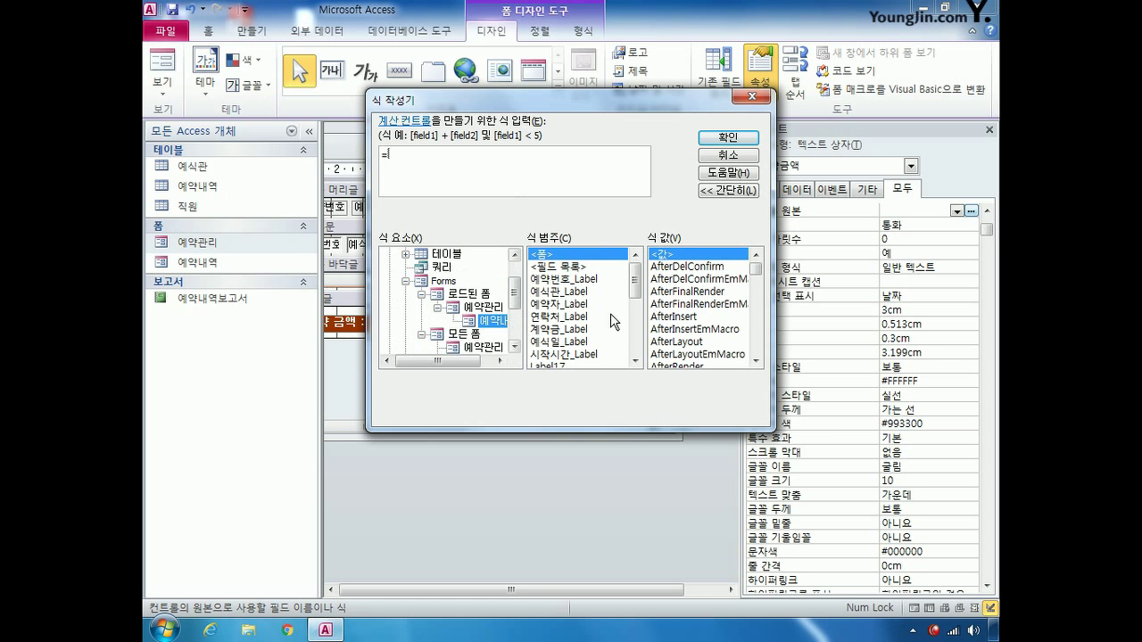
Step: Complete the control source expression as =[예약내역].Form![txt예약]*10000 and apply it to txt계약금액
drag(636, 288, 636, 308)
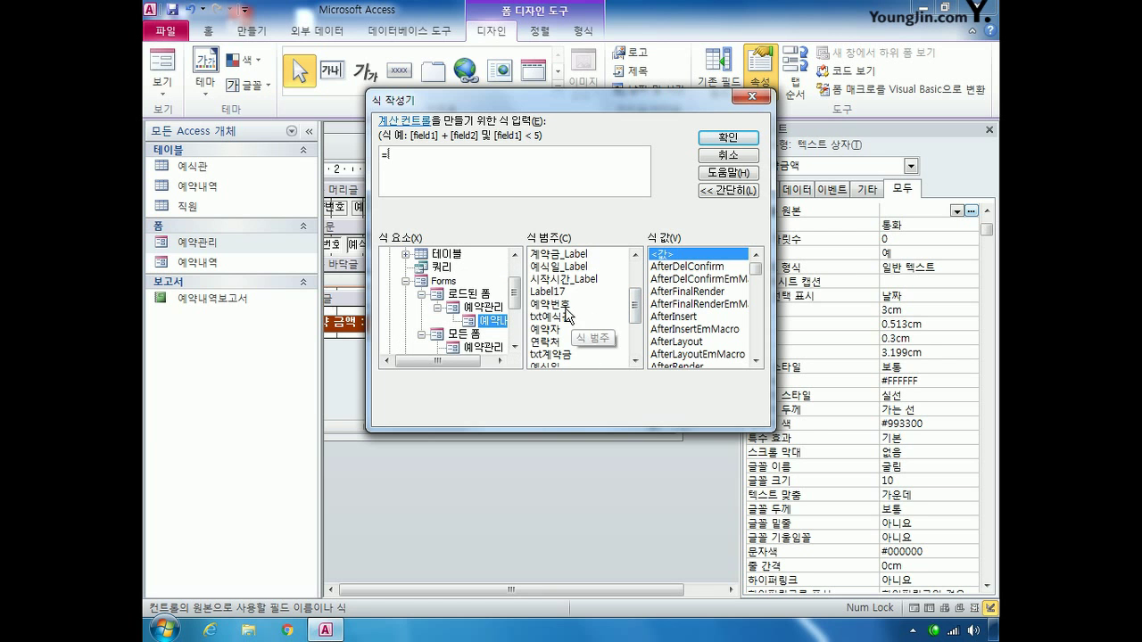
scroll(575, 330, down, 2)
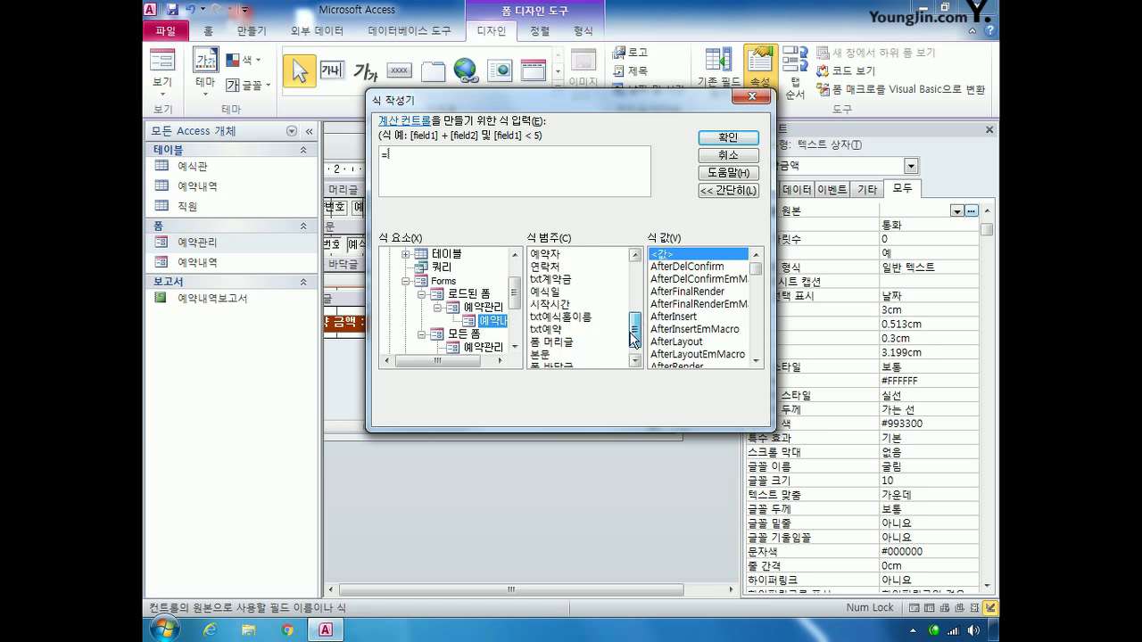
double_click(559, 330)
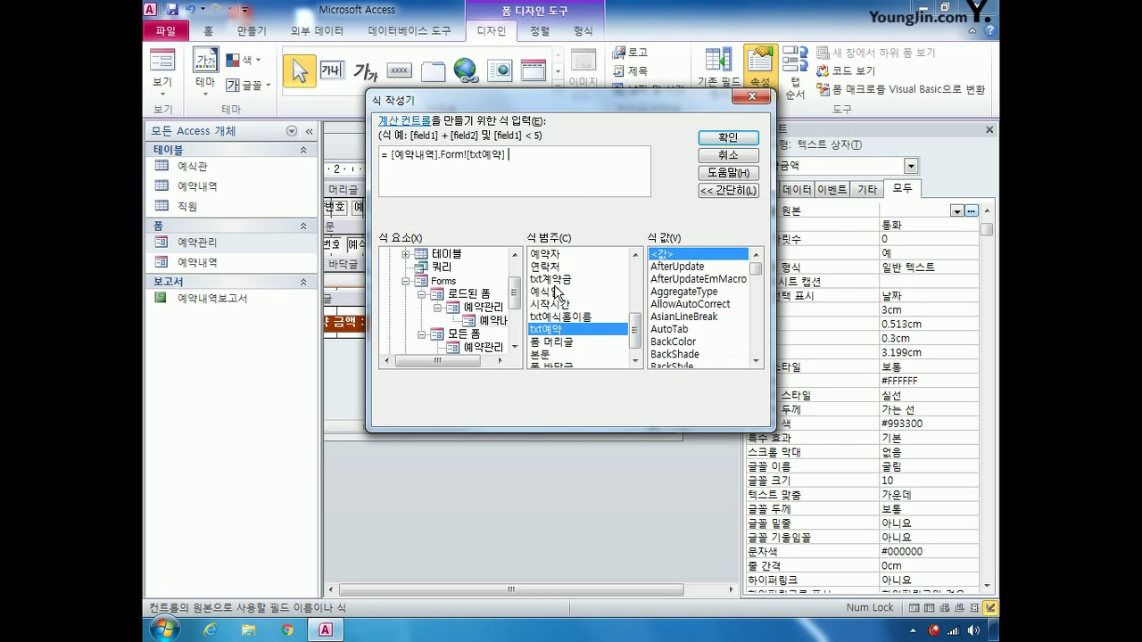
text(*10000)
drag(505, 156, 392, 156)
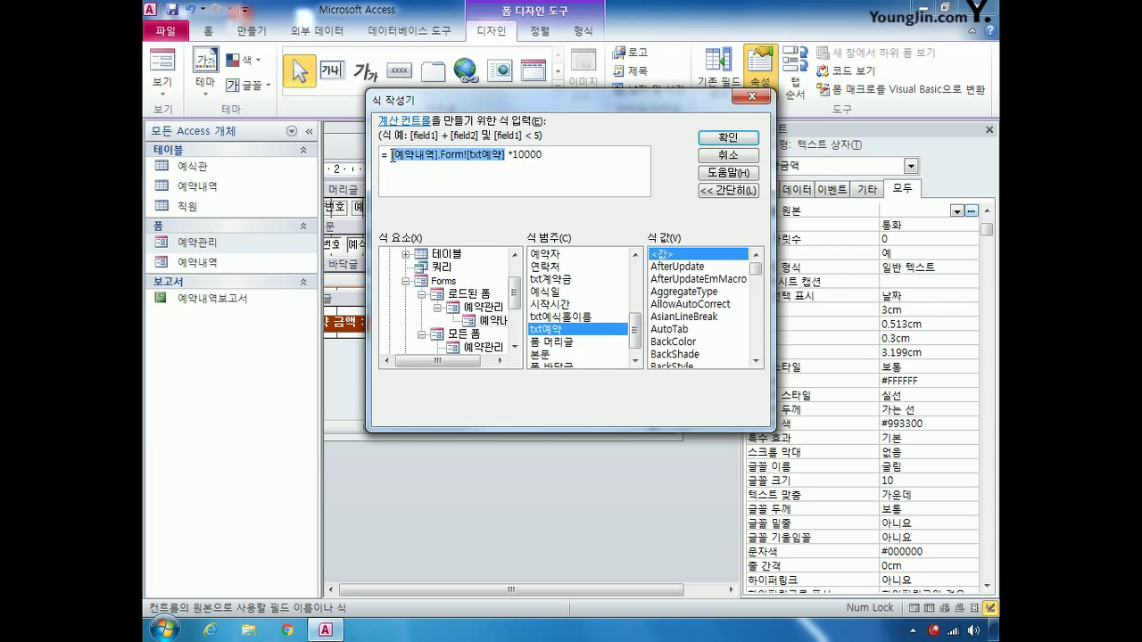
click(719, 139)
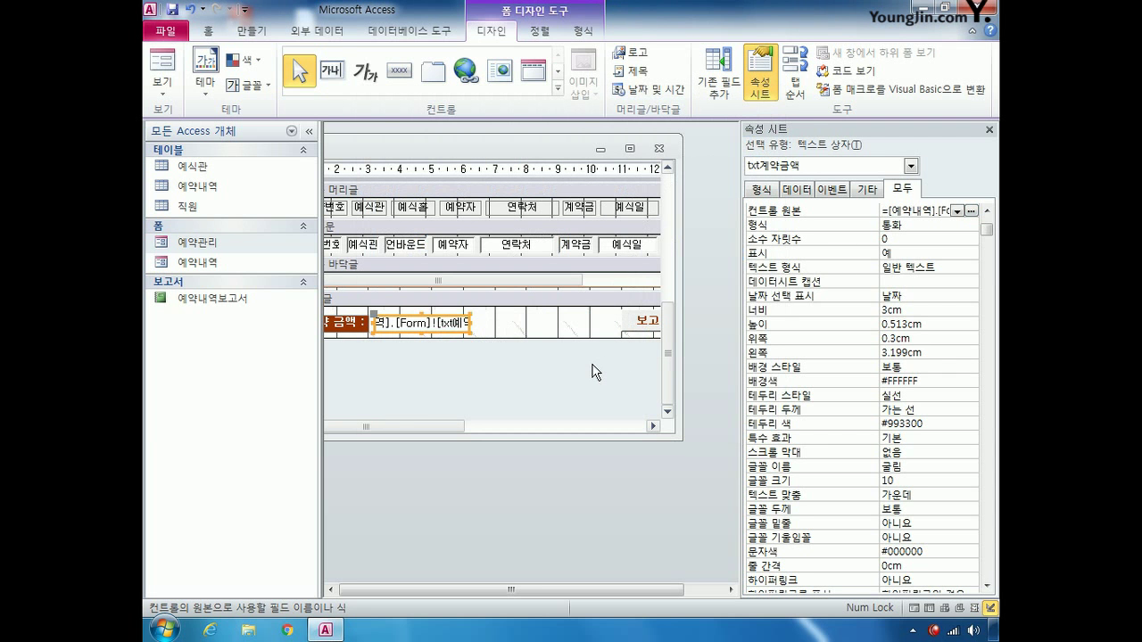
Step: Close the 예약관리 form and save the changes to both the 예약관리 and 예약내역 forms
click(658, 148)
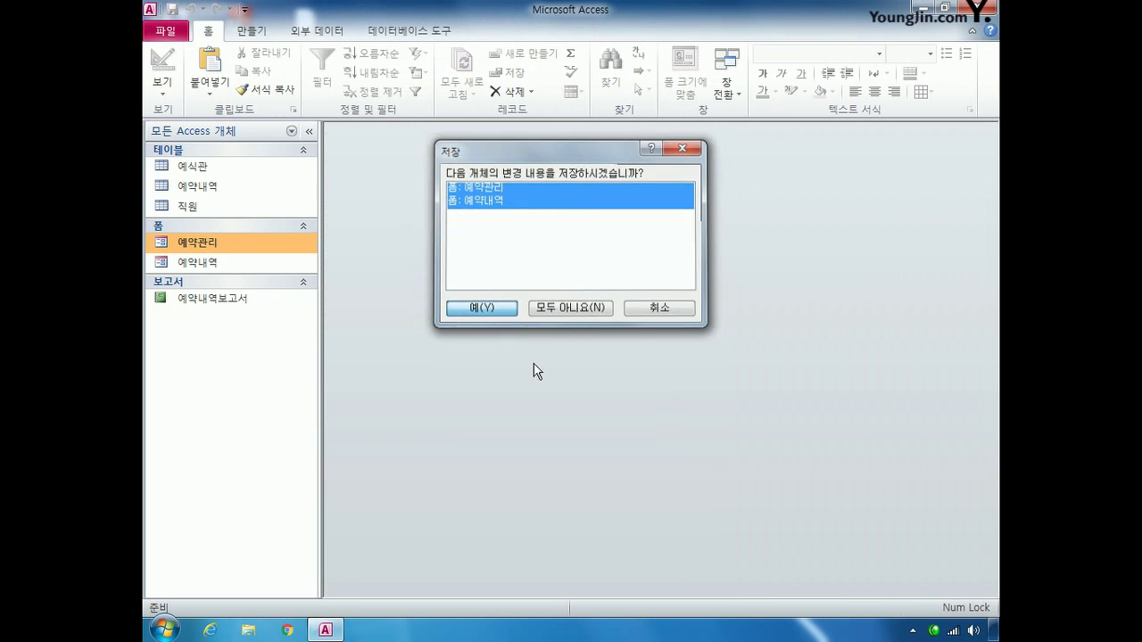
key(Return)
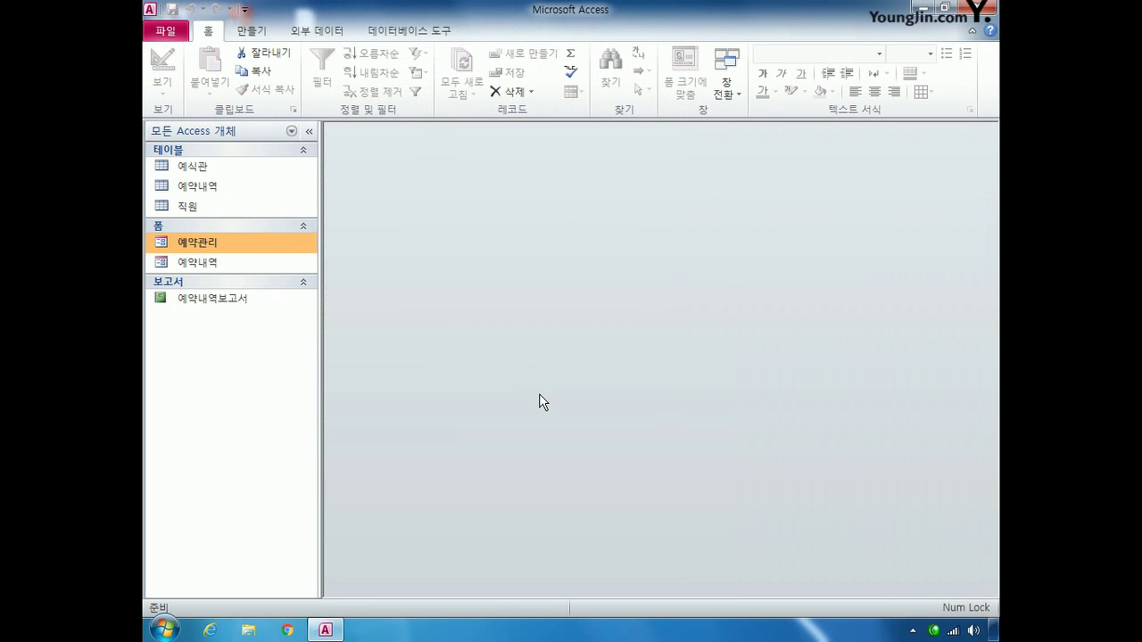
Step: Open the 예약내역 form in design view
right_click(210, 264)
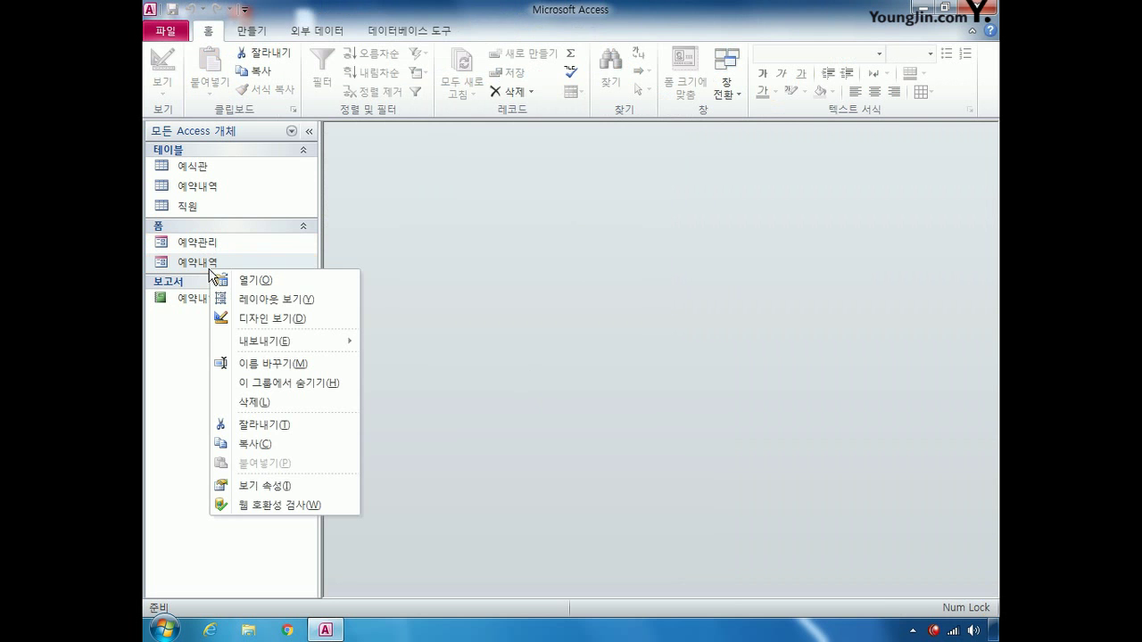
click(257, 320)
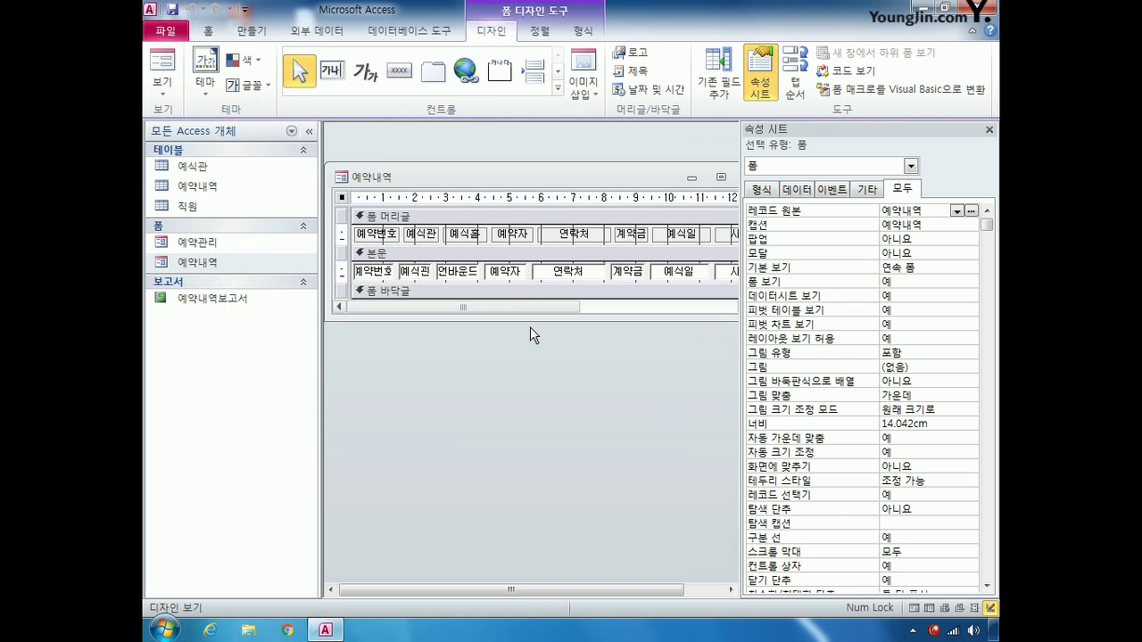
click(910, 166)
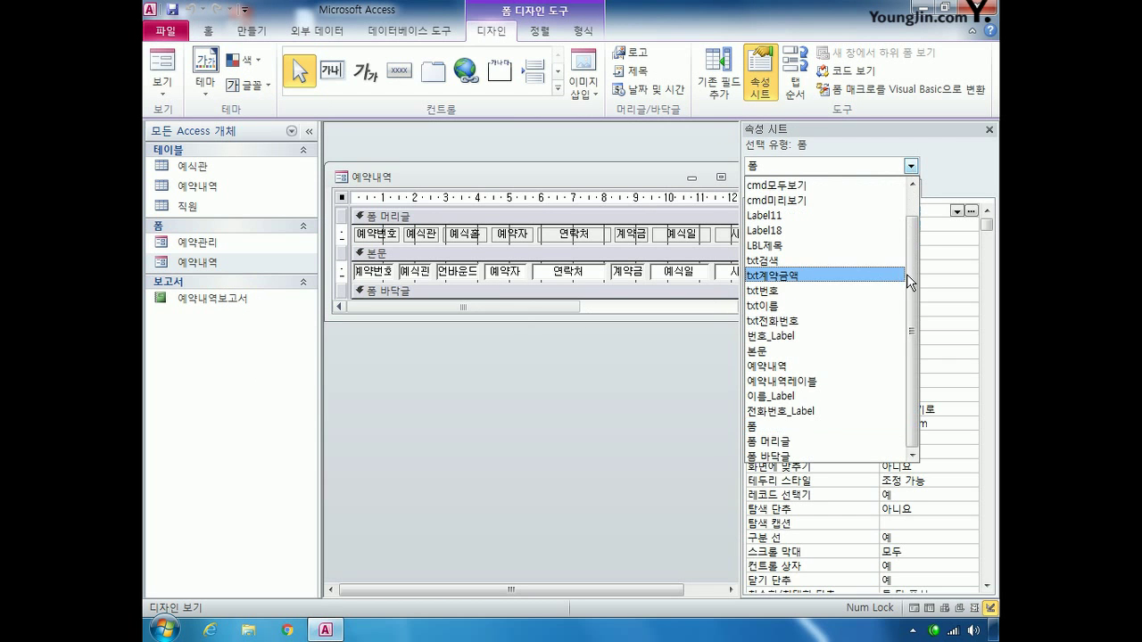
scroll(910, 277, up, 1)
drag(910, 277, 910, 223)
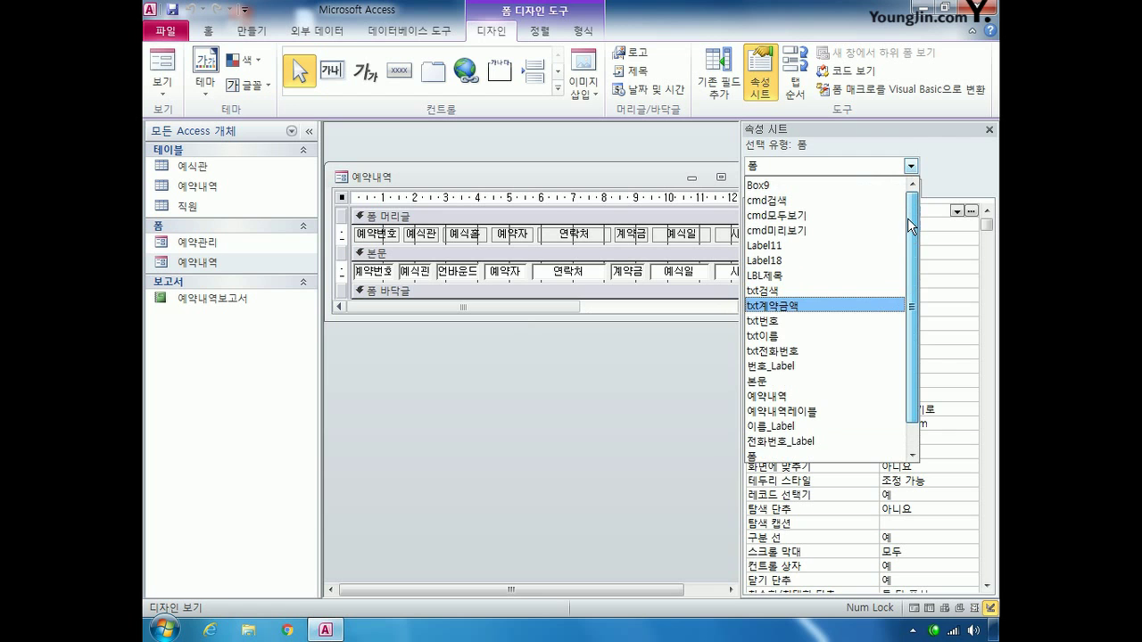
click(581, 400)
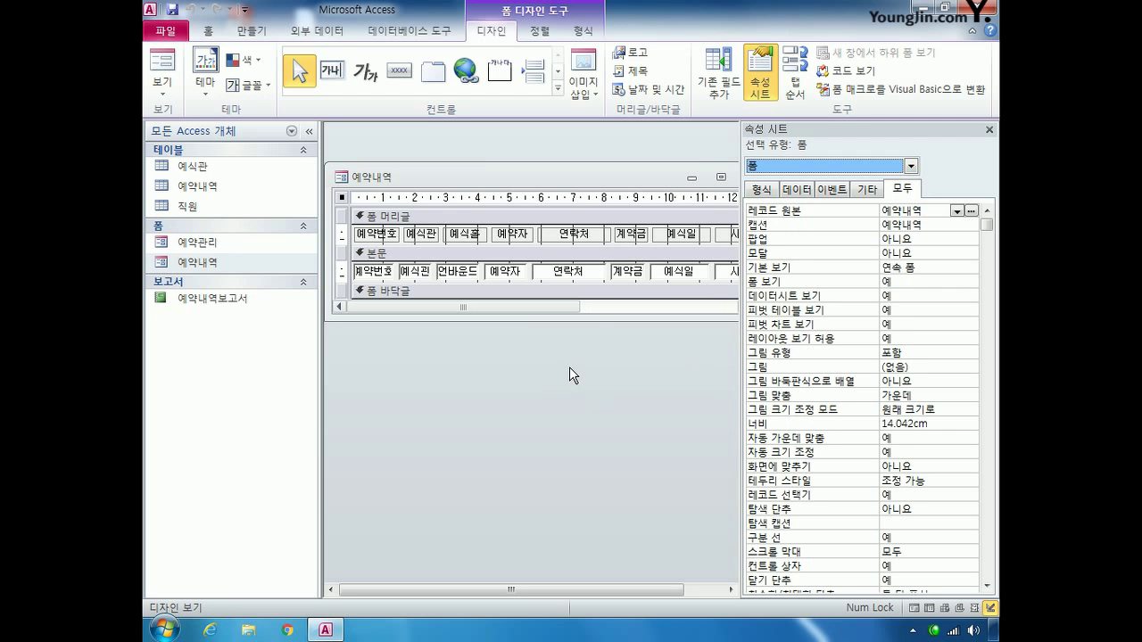
Step: Select the unbound txt예식홀이름 text box in the 본문 section and open its 컨트롤 원본 property in the 확대/축소 window
click(464, 276)
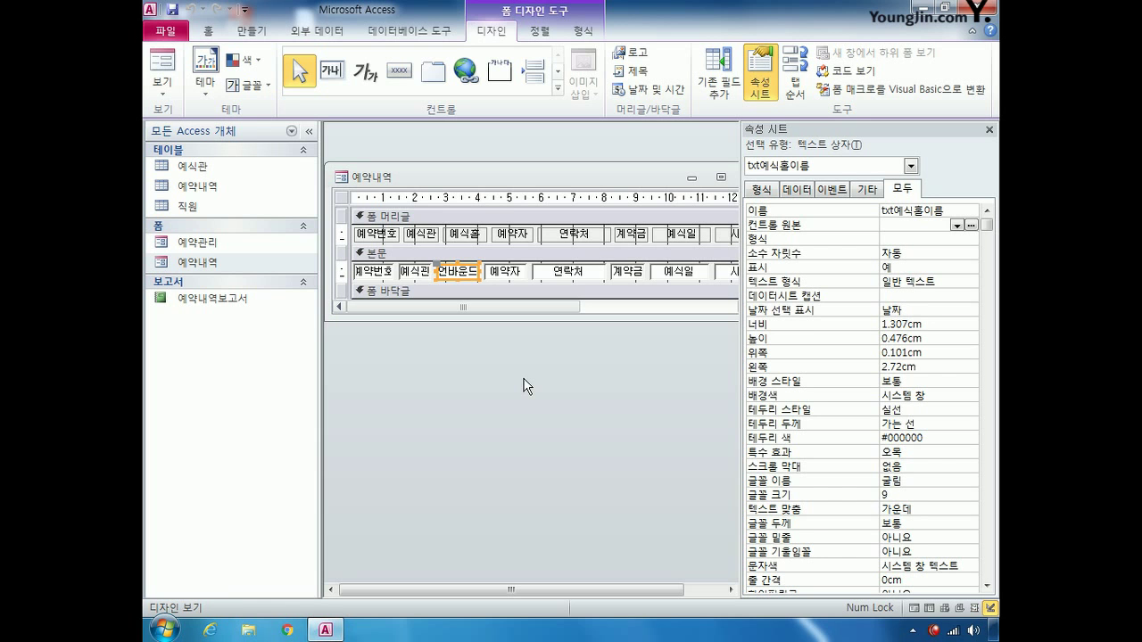
click(919, 224)
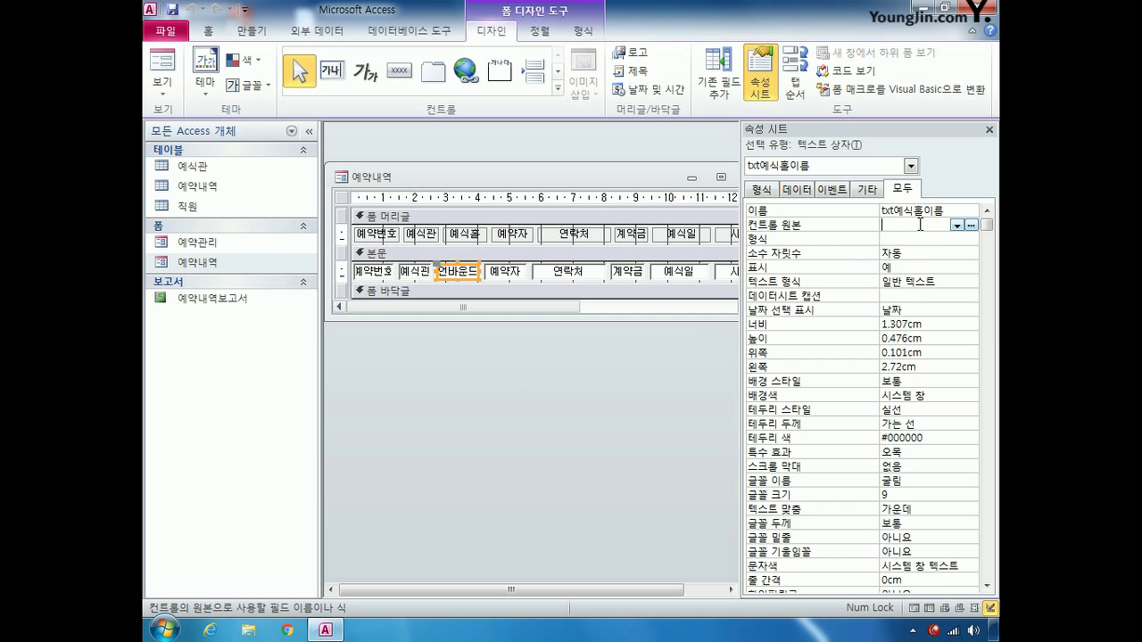
right_click(919, 227)
click(923, 254)
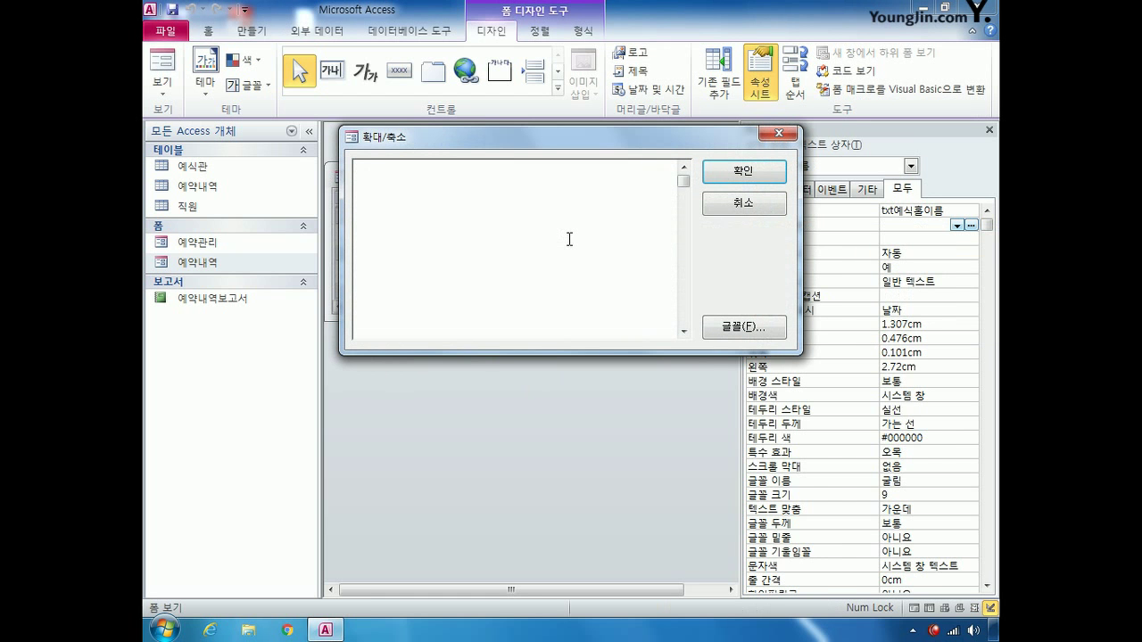
Step: Enter the function skeleton =dlookup("","","") with three empty quoted arguments as the control source expression
text(=)
text(ㅇ)
text(dlookup)
text(())
key(Left)
text("","")
text(""))
Step: Fill in the dlookup function's domain argument with 예식관 and its field argument with [홀이름]
key(Left)
key(Left)
key(Left)
key(Left)
key(Left)
text(ㅇ예시ㄱ관)
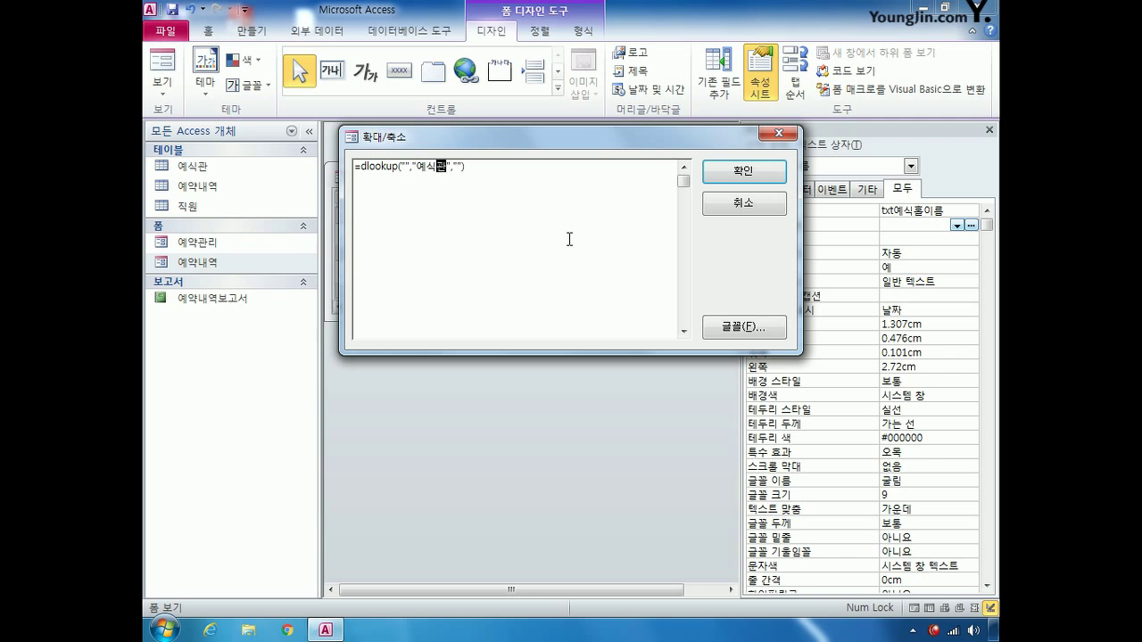
key(Left)
key(Left)
key(Left)
text([홈이름])
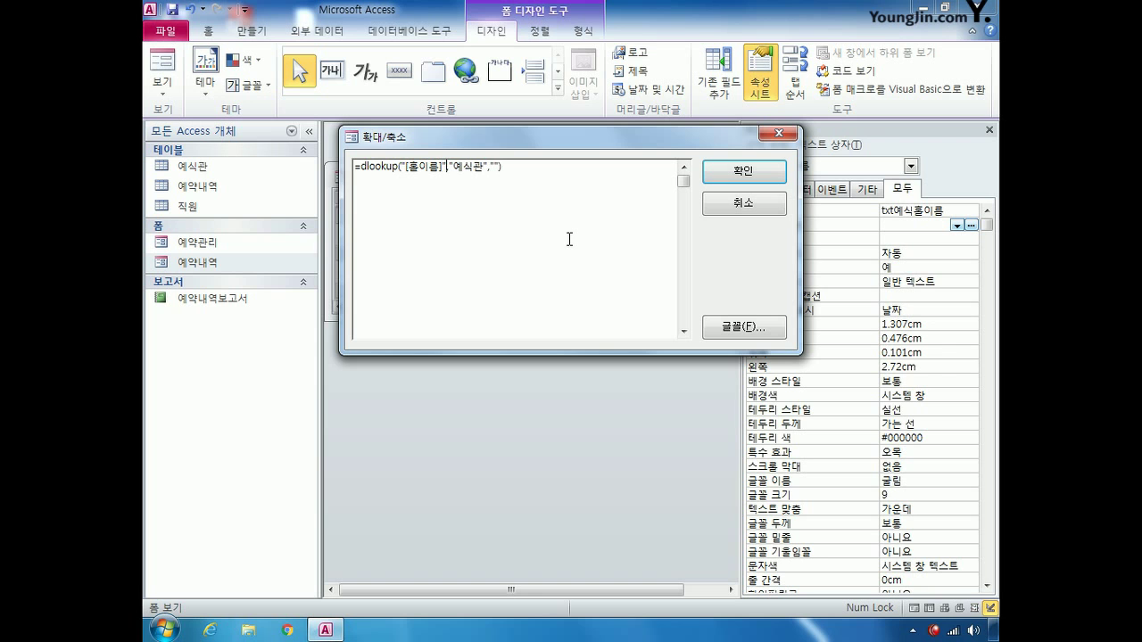
Step: Add the dlookup criteria [번호]=[txt예식관] and apply the expression to txt예식홀이름's 컨트롤 원본
key(Right)
key(Right)
key(Right)
key(Right)
key(Right)
text([번호])
text(=)
text([txt예식ㄱ)
text(관])
click(757, 175)
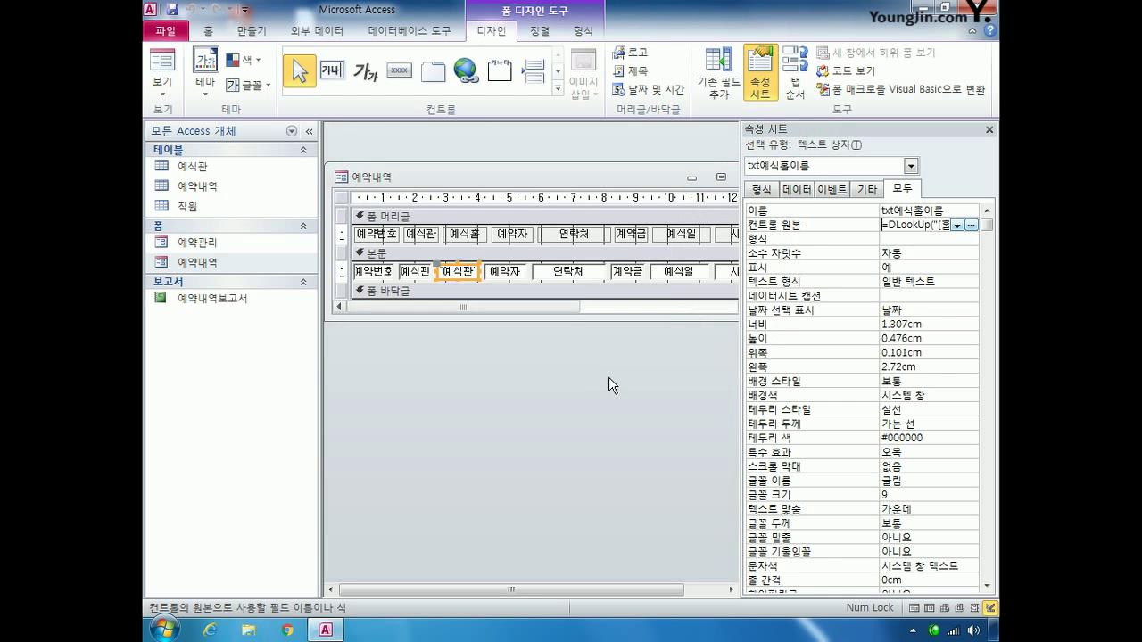
Step: Close the 예약내역 form and save its changes
drag(658, 179, 550, 186)
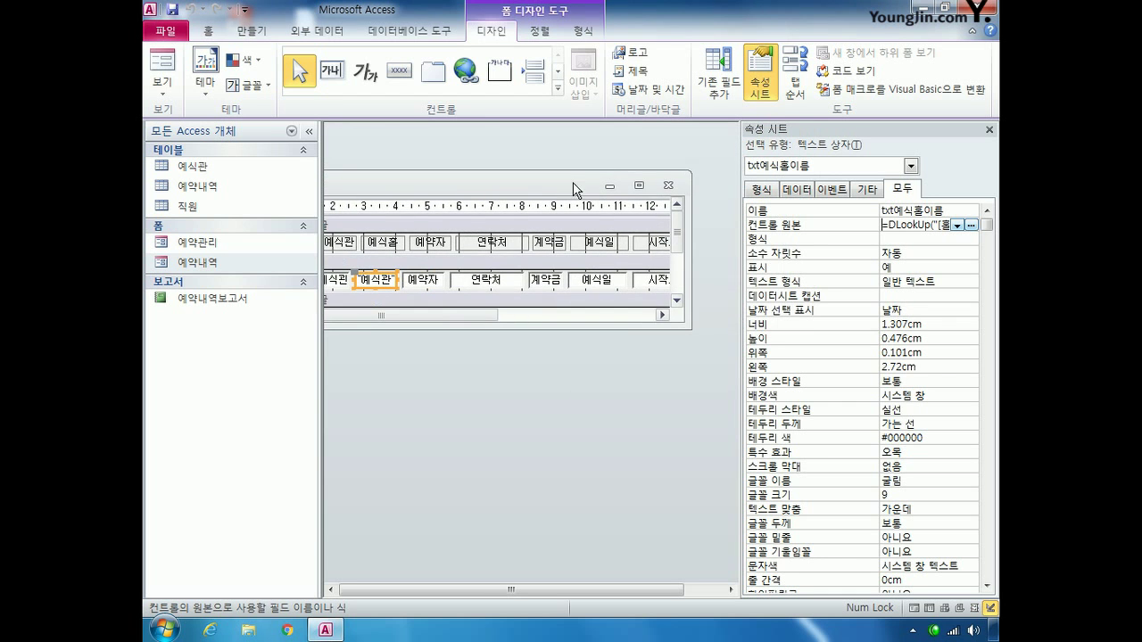
click(666, 186)
click(485, 354)
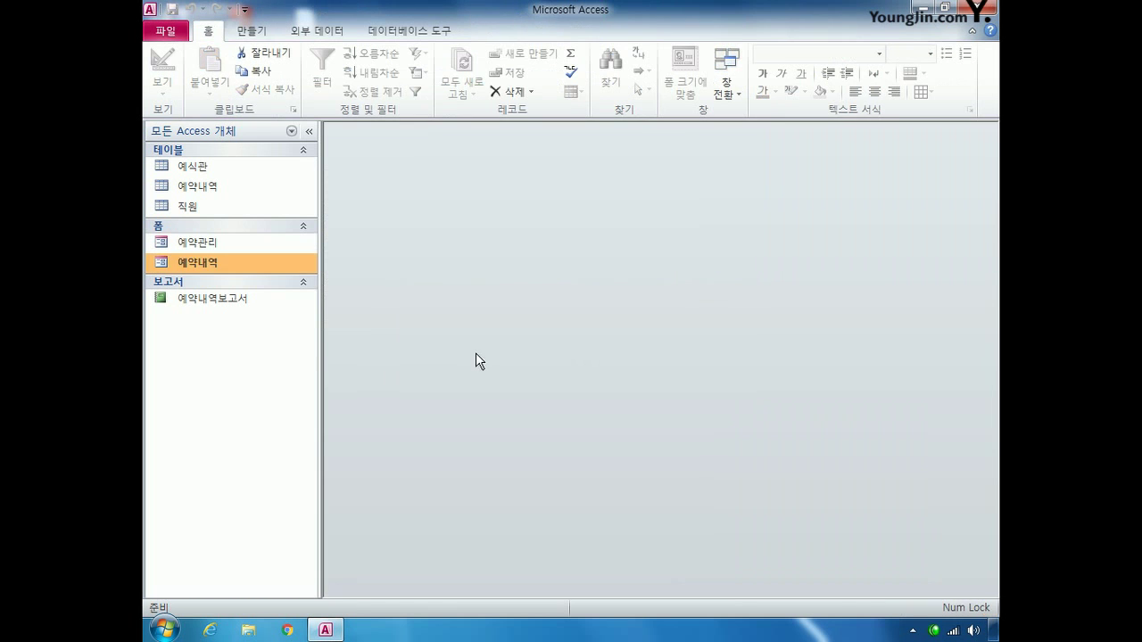
Step: Open the 예약관리 form in design view
click(230, 242)
right_click(230, 242)
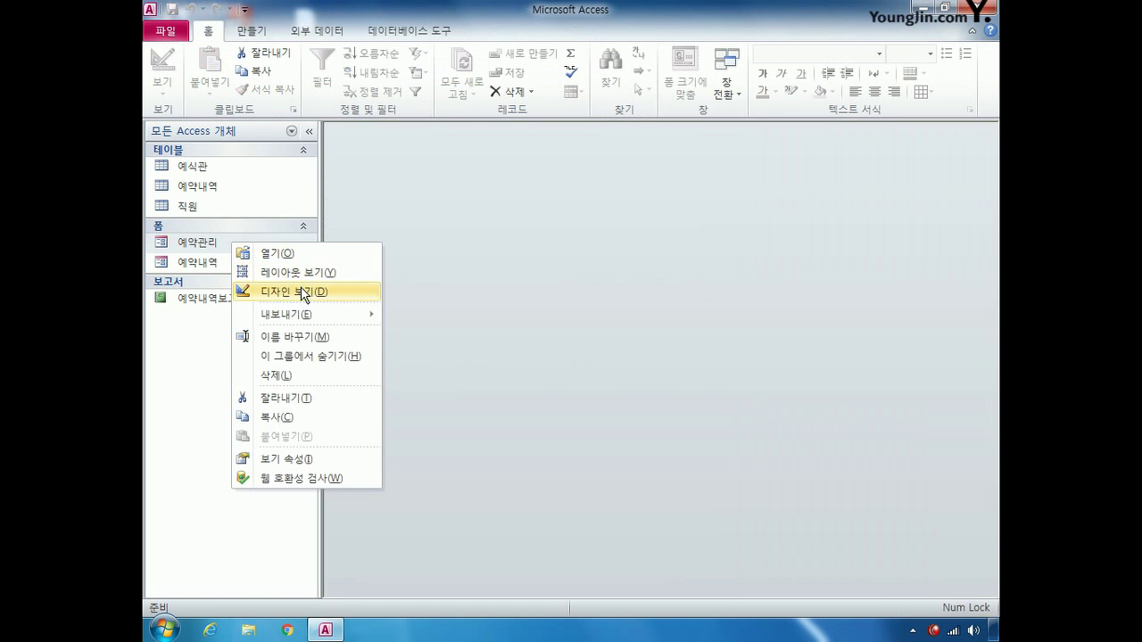
click(307, 296)
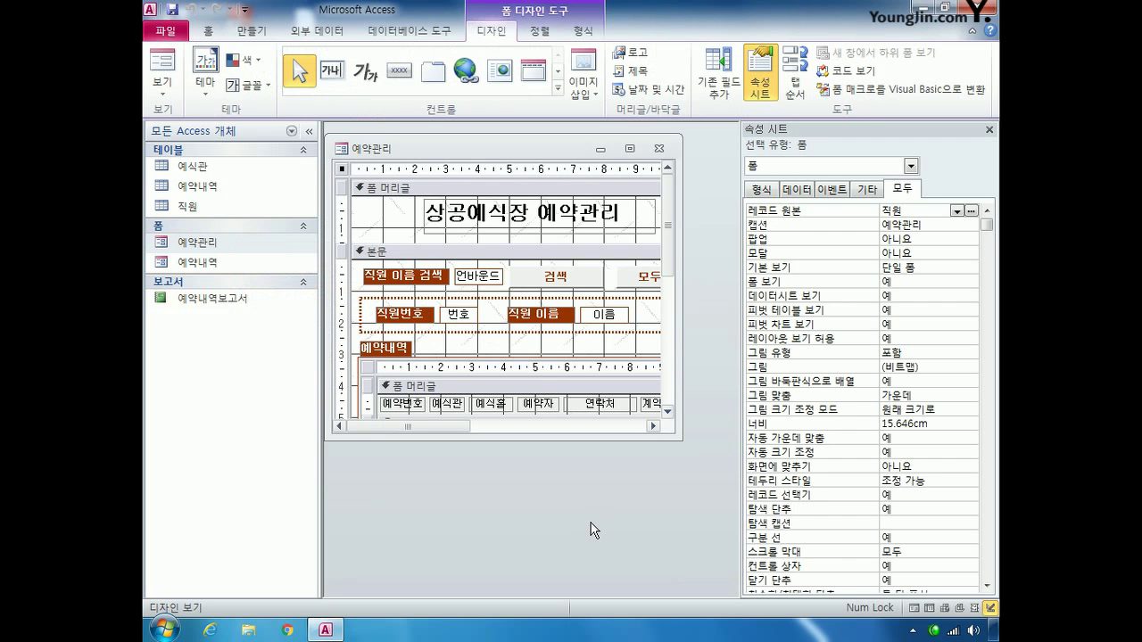
Step: Assign an event procedure to the 예약관리 form's On Activate event and open its code in the Visual Basic editor
click(833, 194)
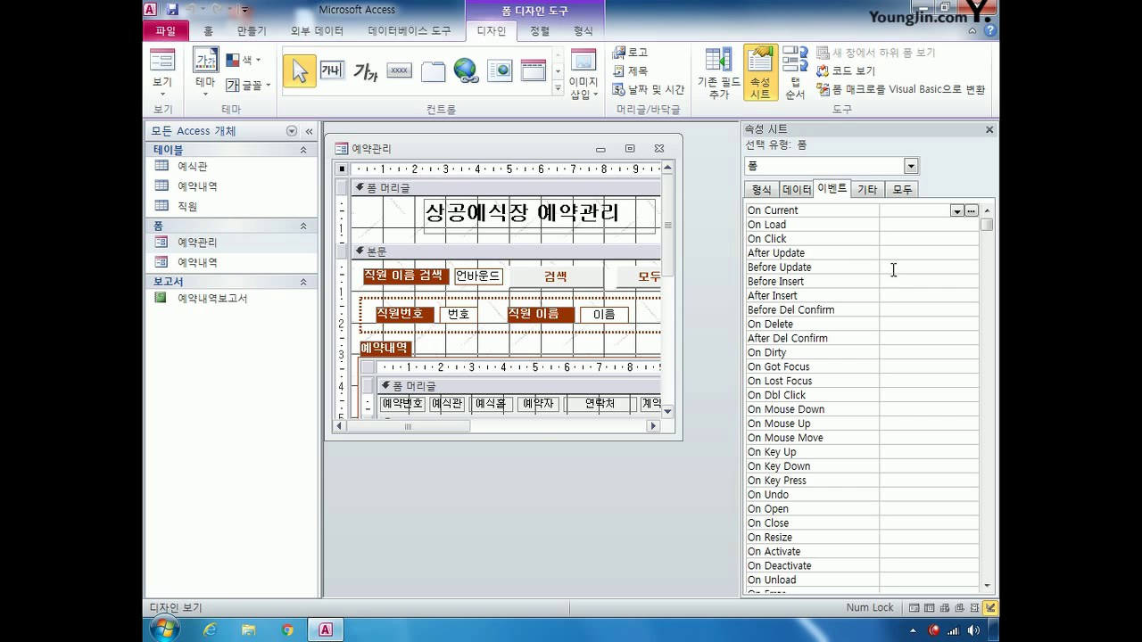
click(893, 551)
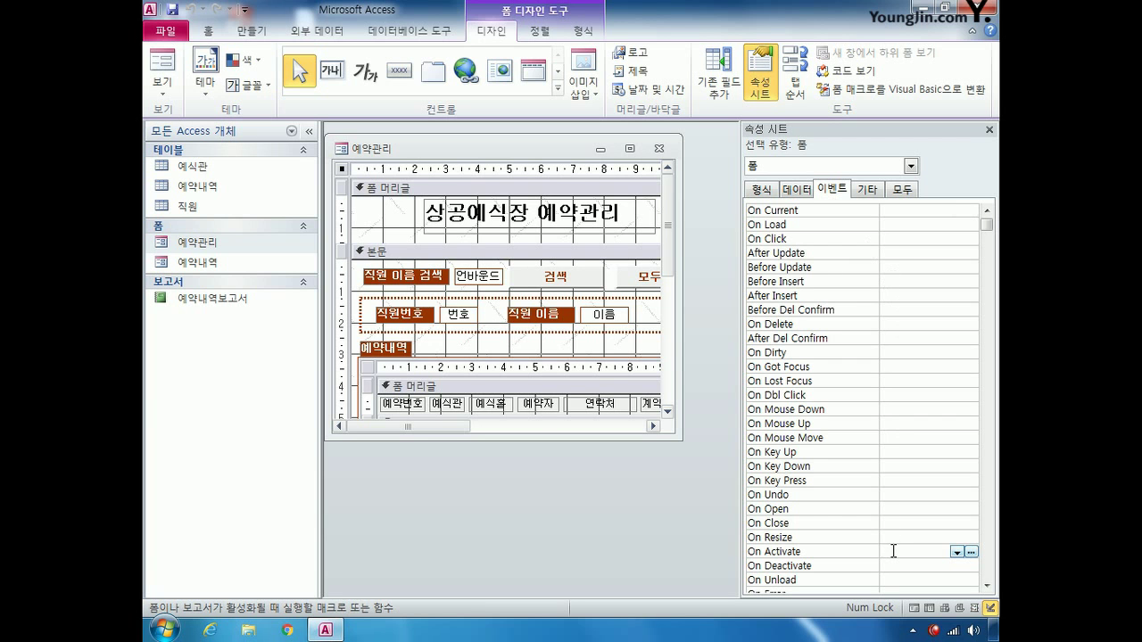
click(956, 551)
click(914, 565)
click(965, 552)
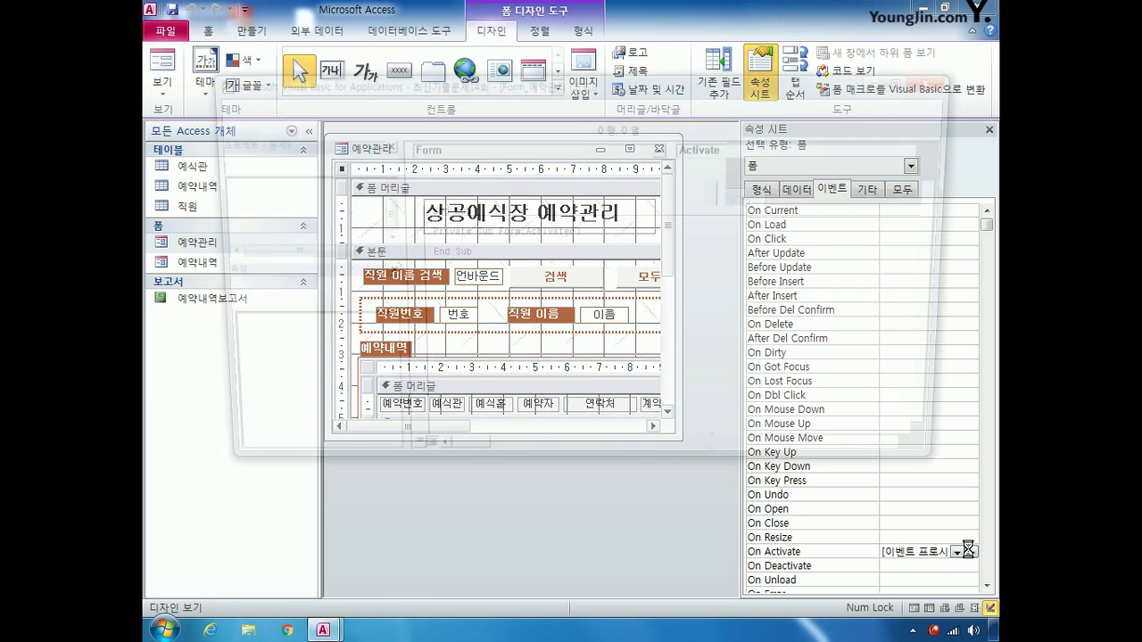
Step: Write the statement txt이름.SetFocus inside the Form_Activate procedure
key(Return)
key(Return)
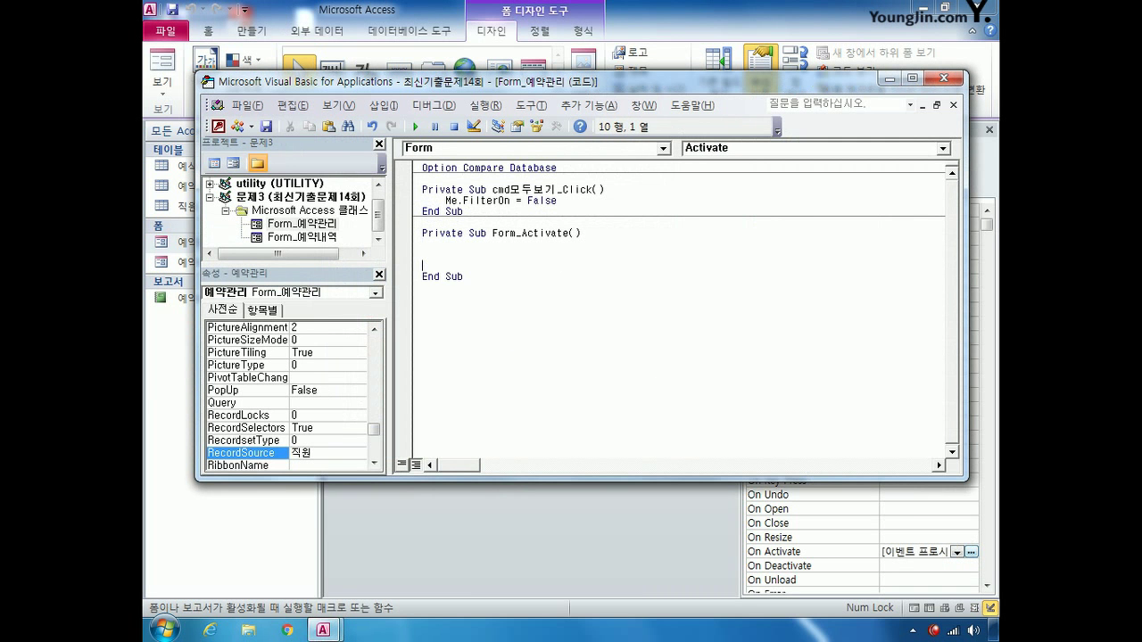
click(421, 255)
text(txt이름)
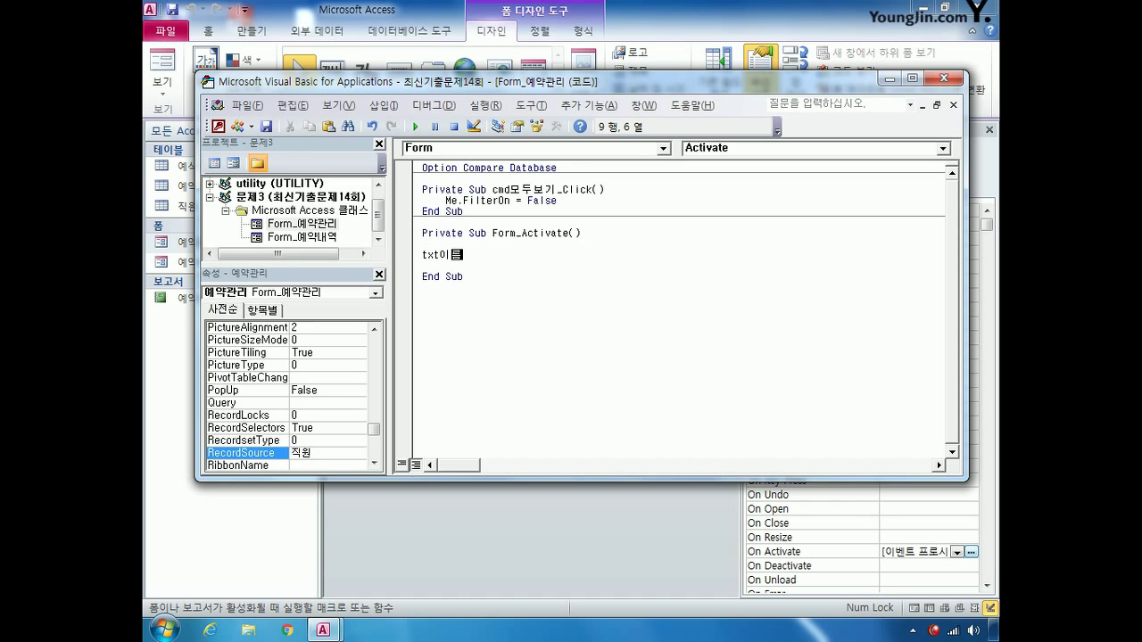
text(.)
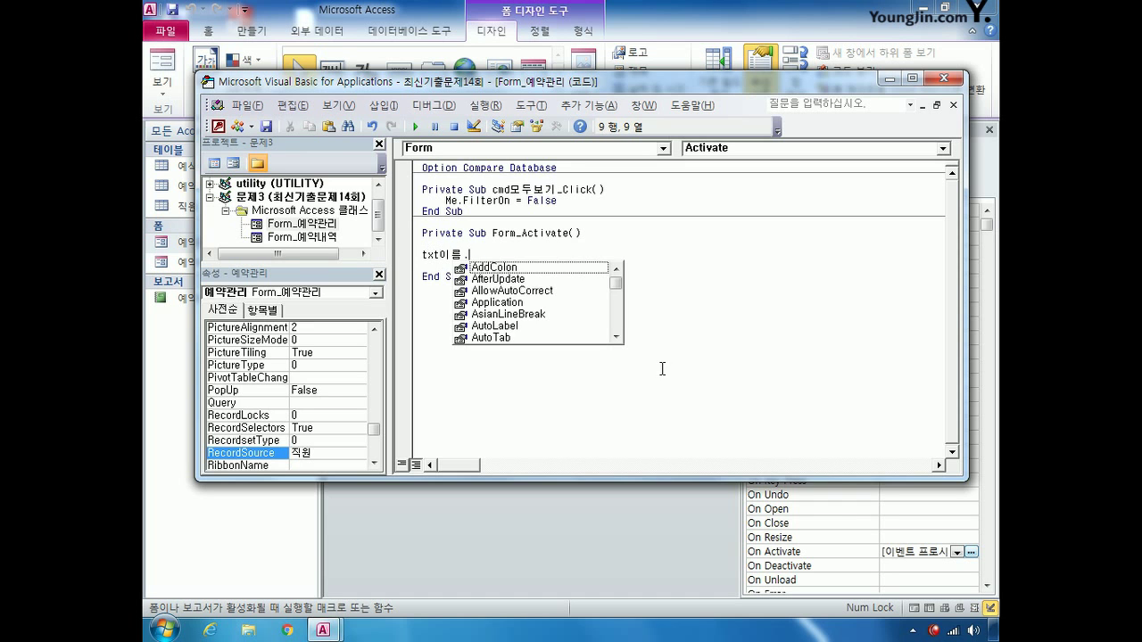
text(set)
key(Tab)
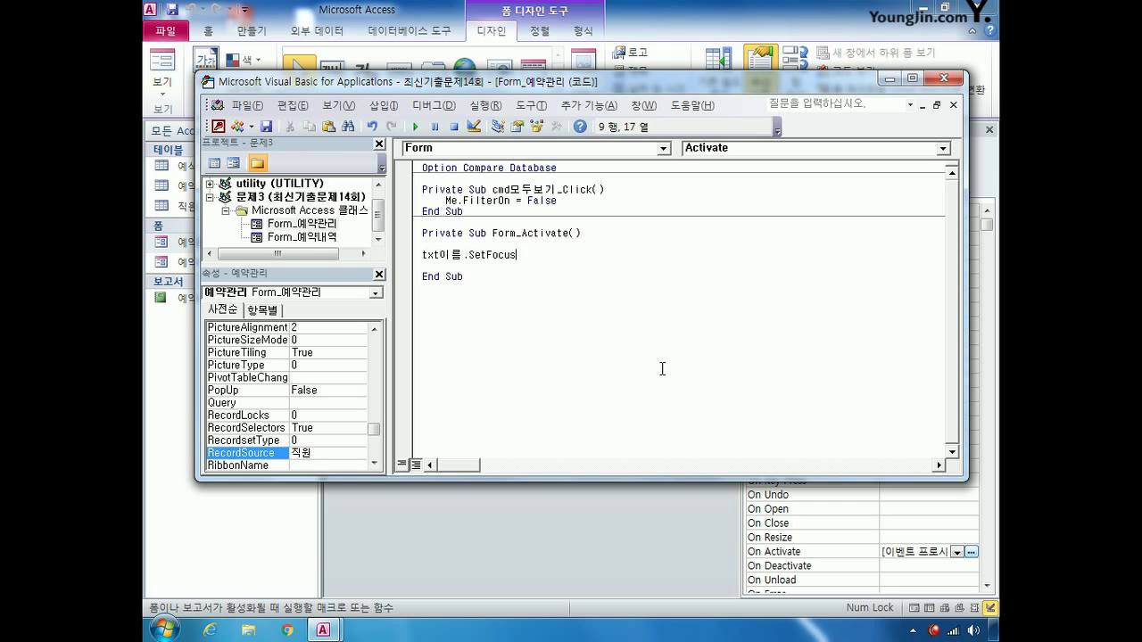
Step: Add a second statement, txt이름.FontBold = True, below the SetFocus line in Form_Activate
key(Return)
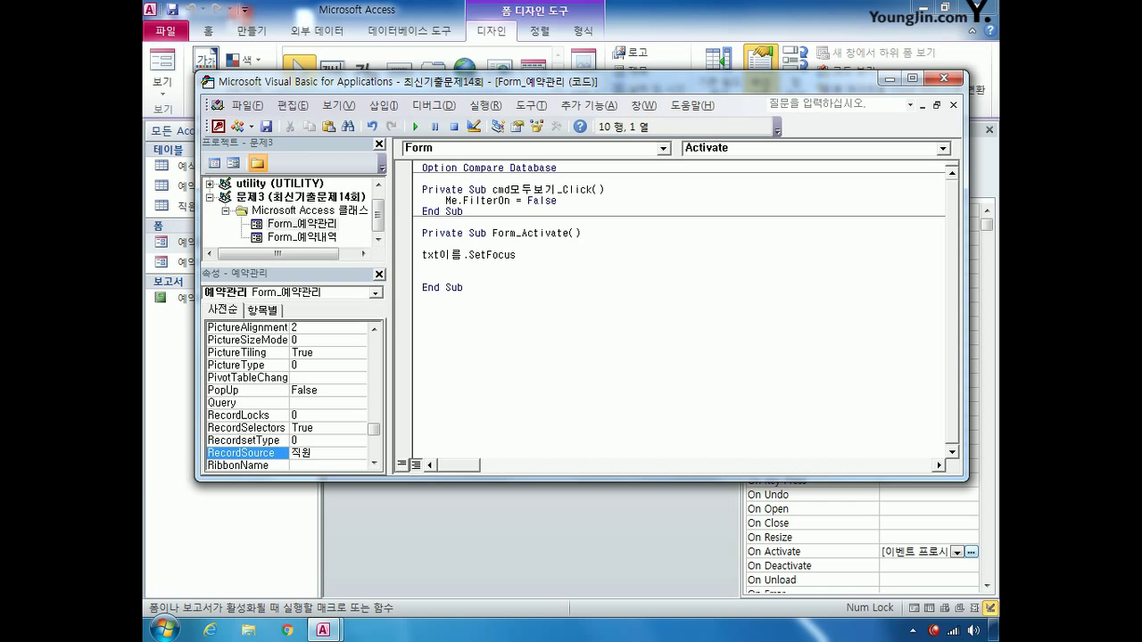
text(tx)
key(BackSpace)
key(BackSpace)
key(Hangul)
text(txt이름.)
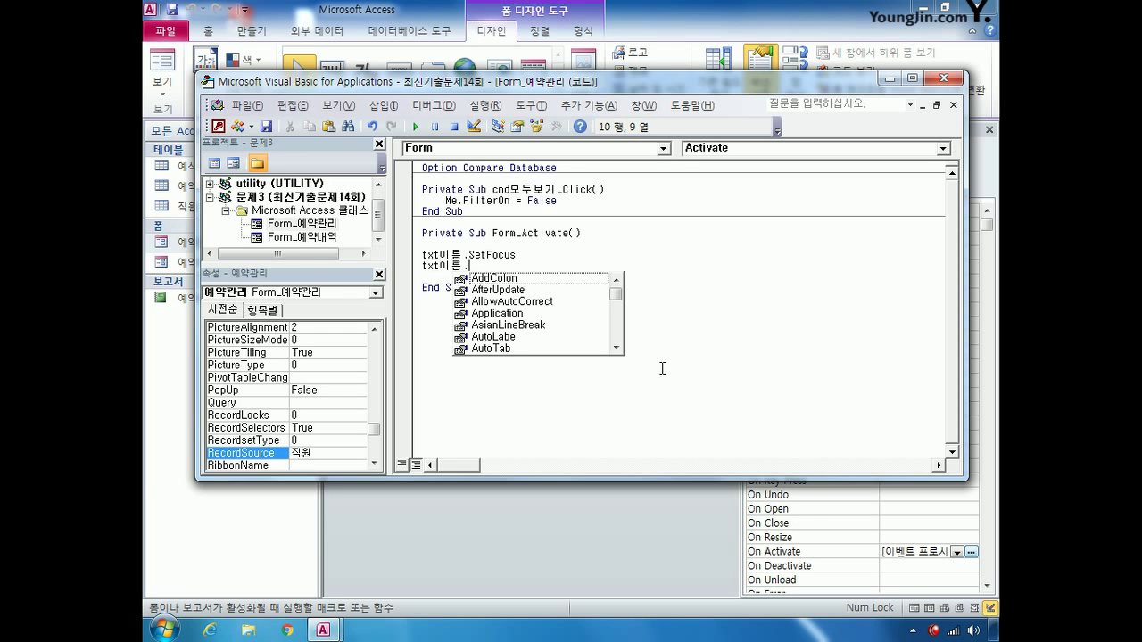
text(font)
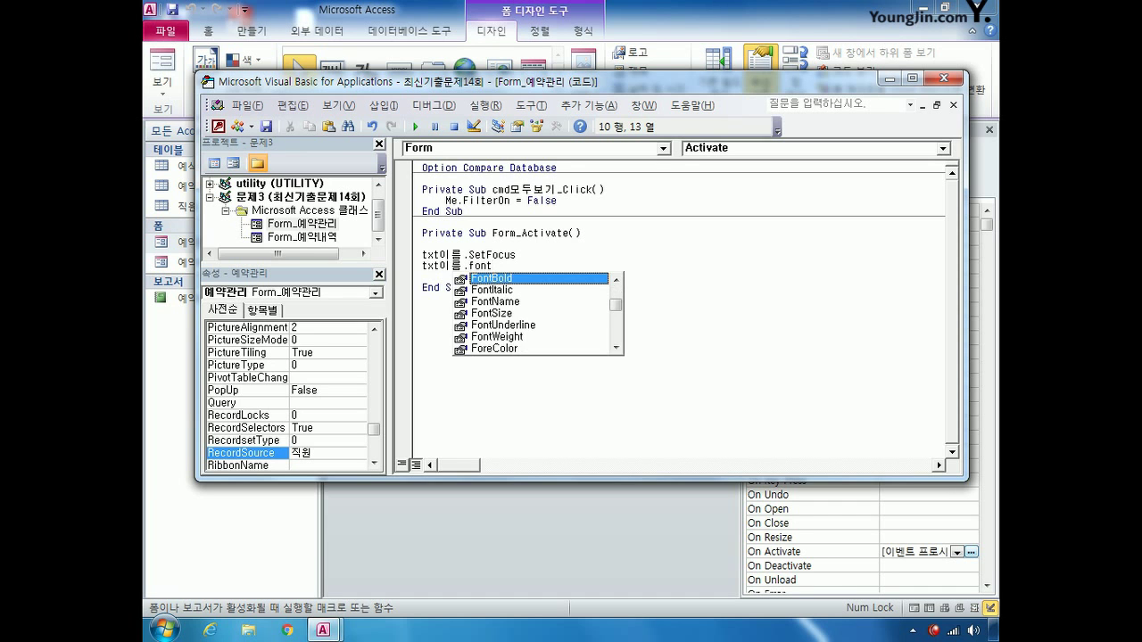
key(Tab)
text(= ㅅㄱ)
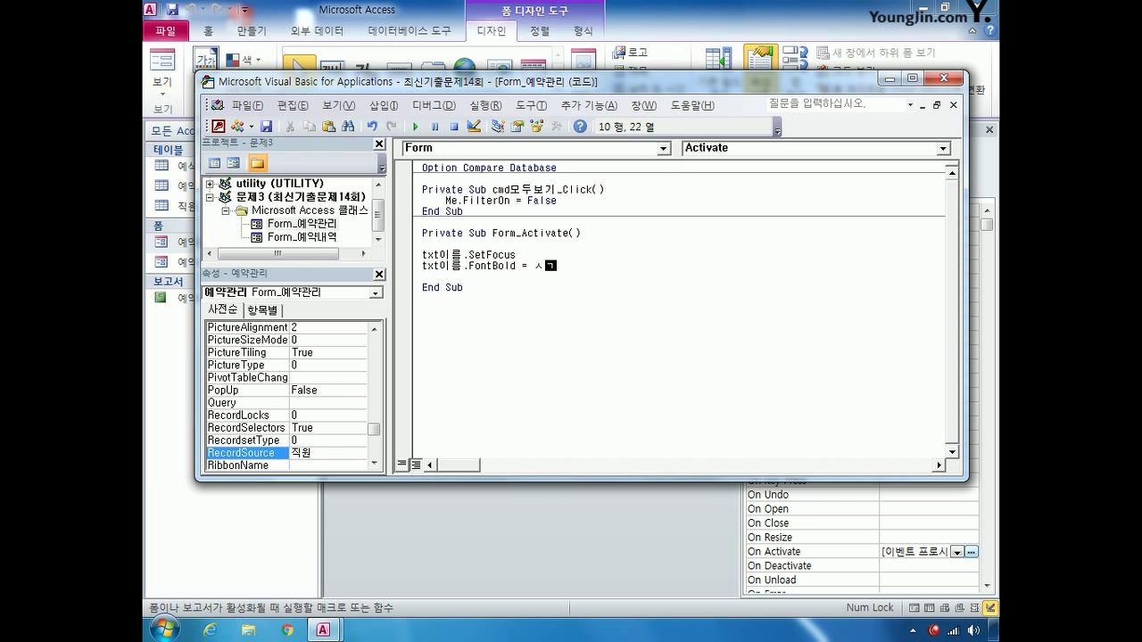
key(BackSpace)
key(BackSpace)
text(true)
click(423, 277)
Step: Close the Visual Basic editor and the 예약관리 form, saving the form's changes
click(953, 79)
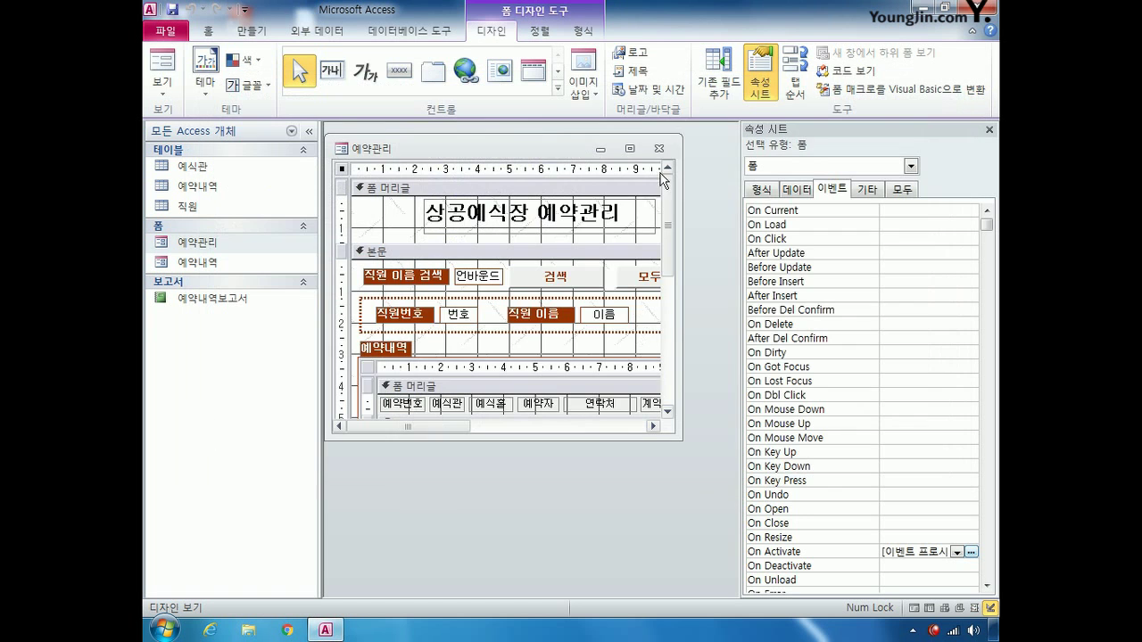
click(658, 148)
click(539, 353)
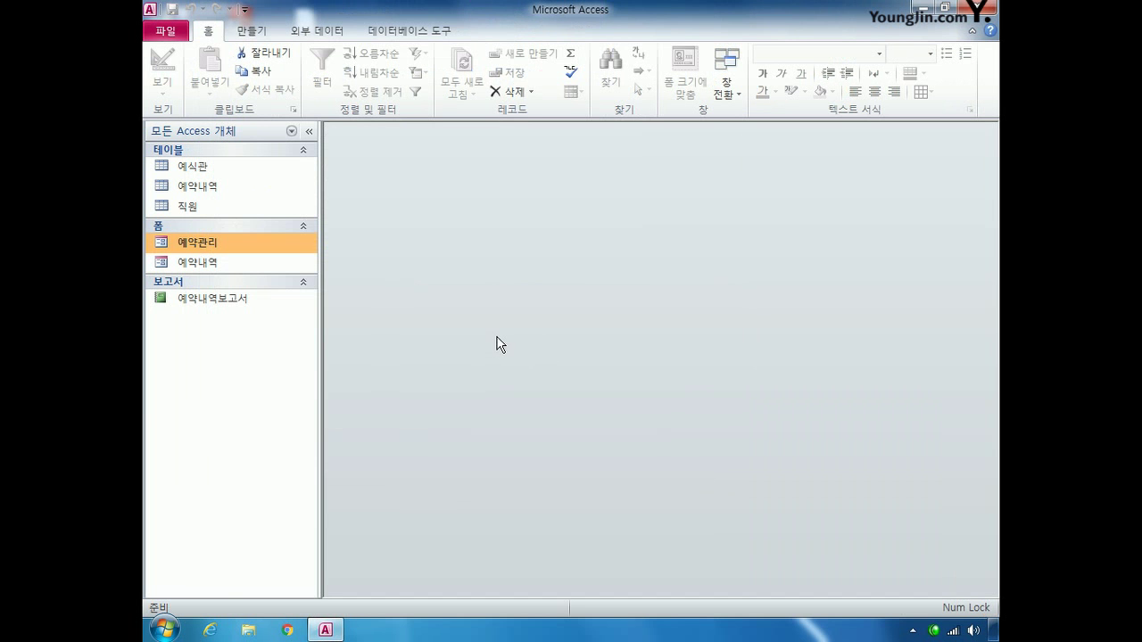
Step: Open the 예약내역보고서 report in design view
right_click(230, 301)
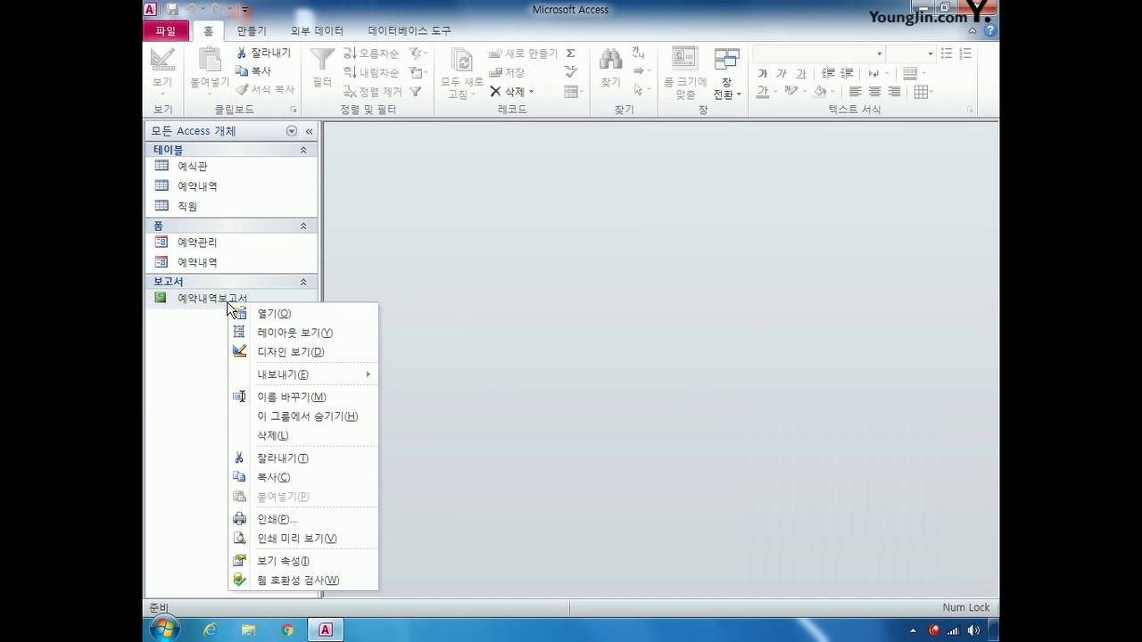
click(268, 350)
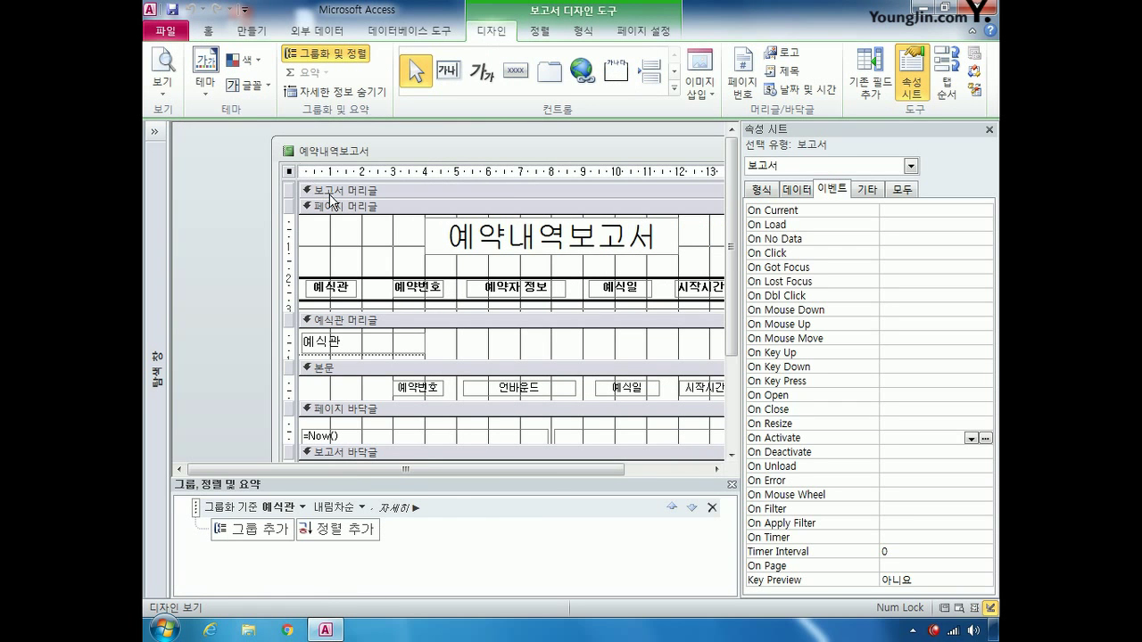
Step: Set the 예식관 group's sort order to 오름차순 and add a second-level sort by 예식일
click(362, 507)
click(348, 521)
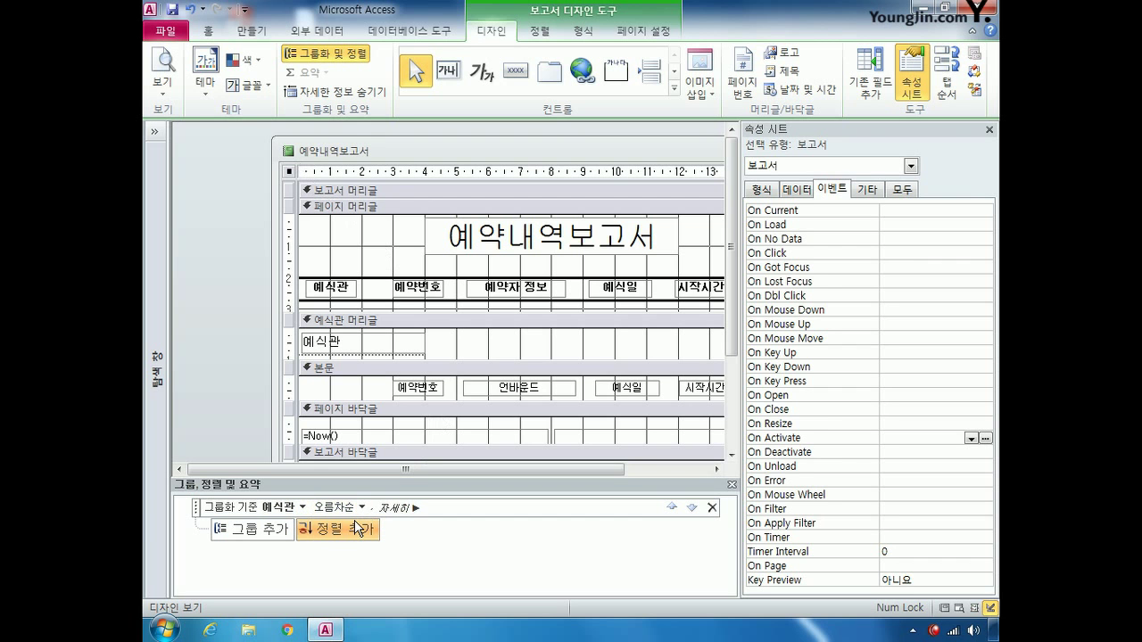
click(348, 533)
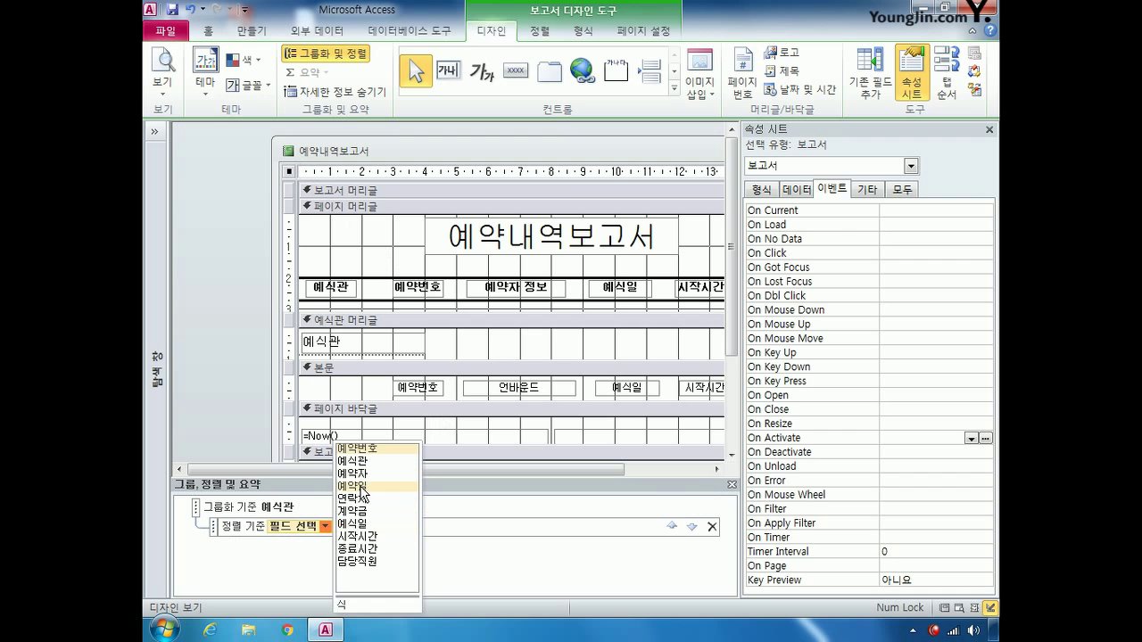
click(359, 524)
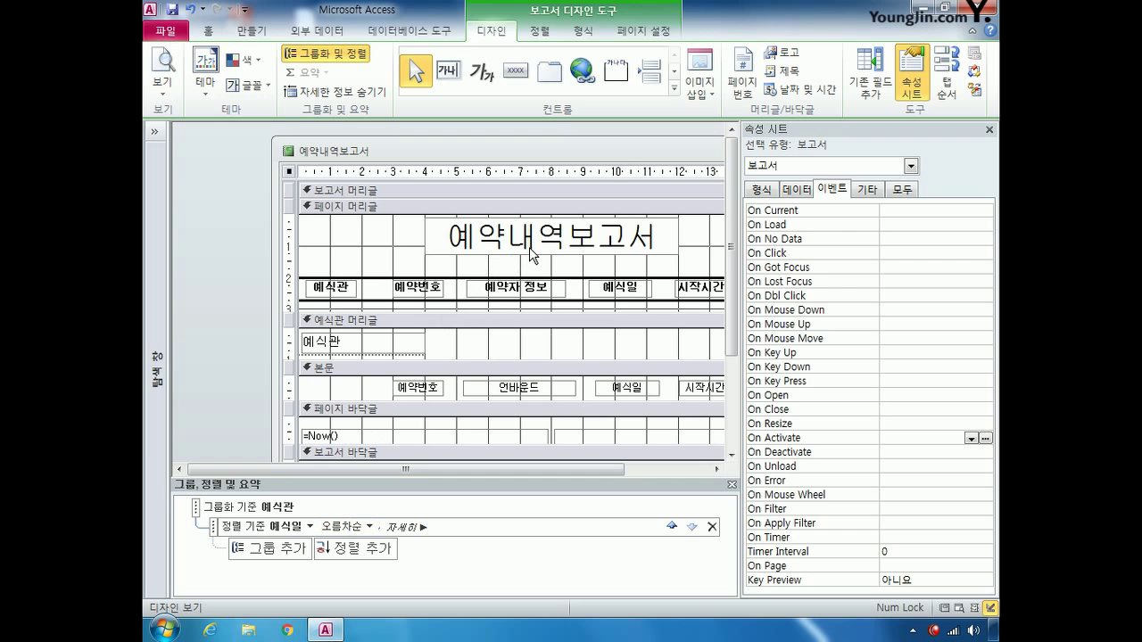
Step: Convert the LST예식관 text box in the 예식관 group header to a list box
click(384, 336)
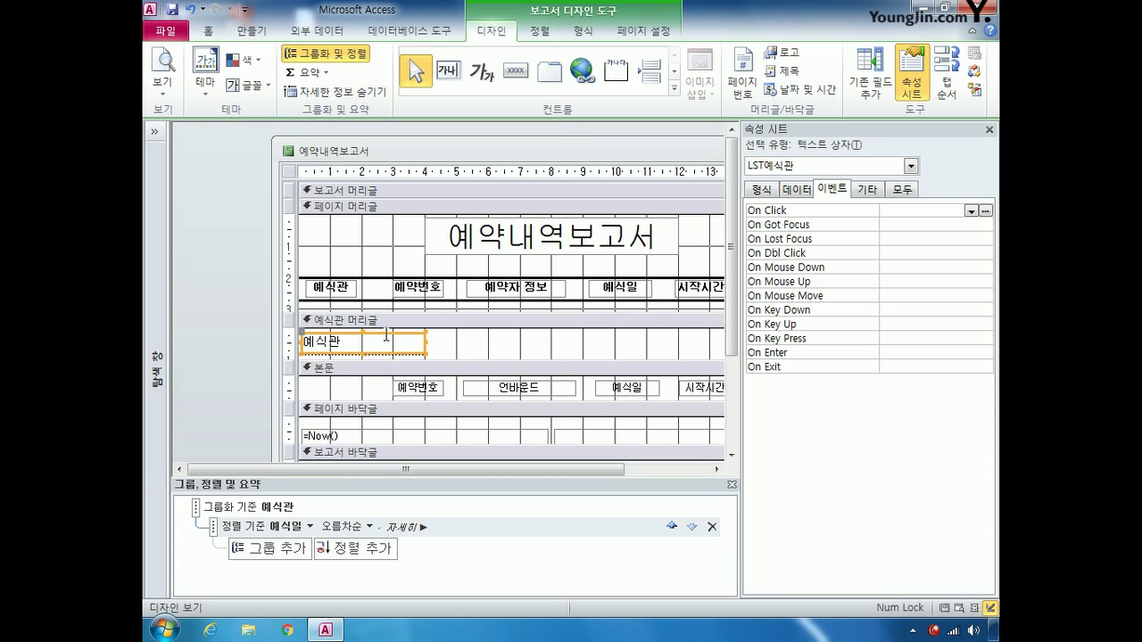
right_click(386, 335)
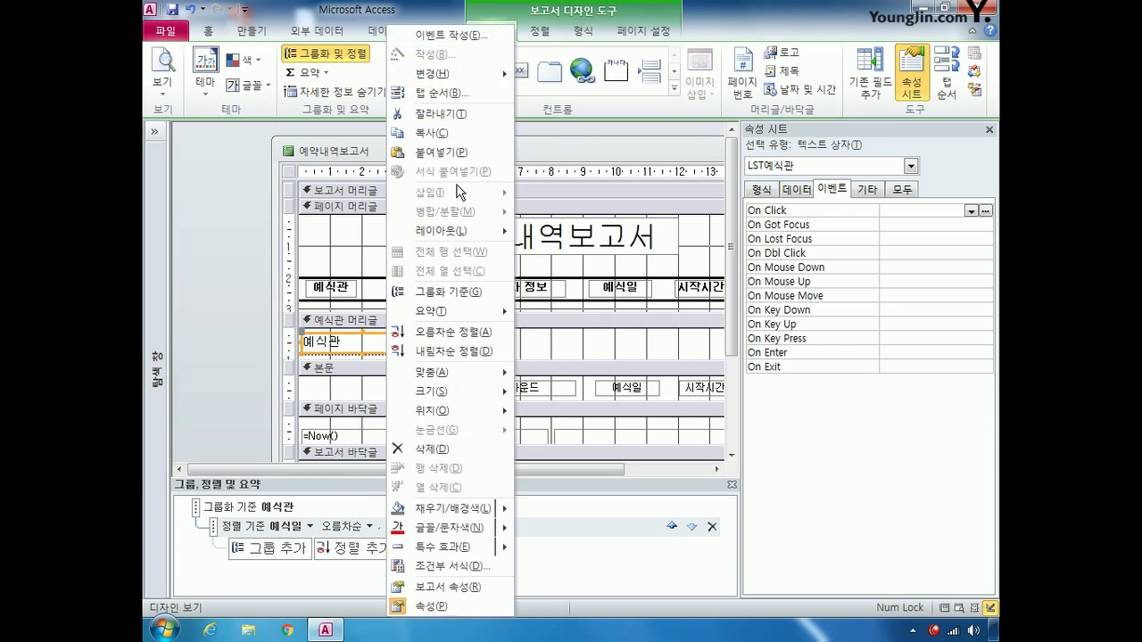
mouse_move(473, 69)
click(575, 114)
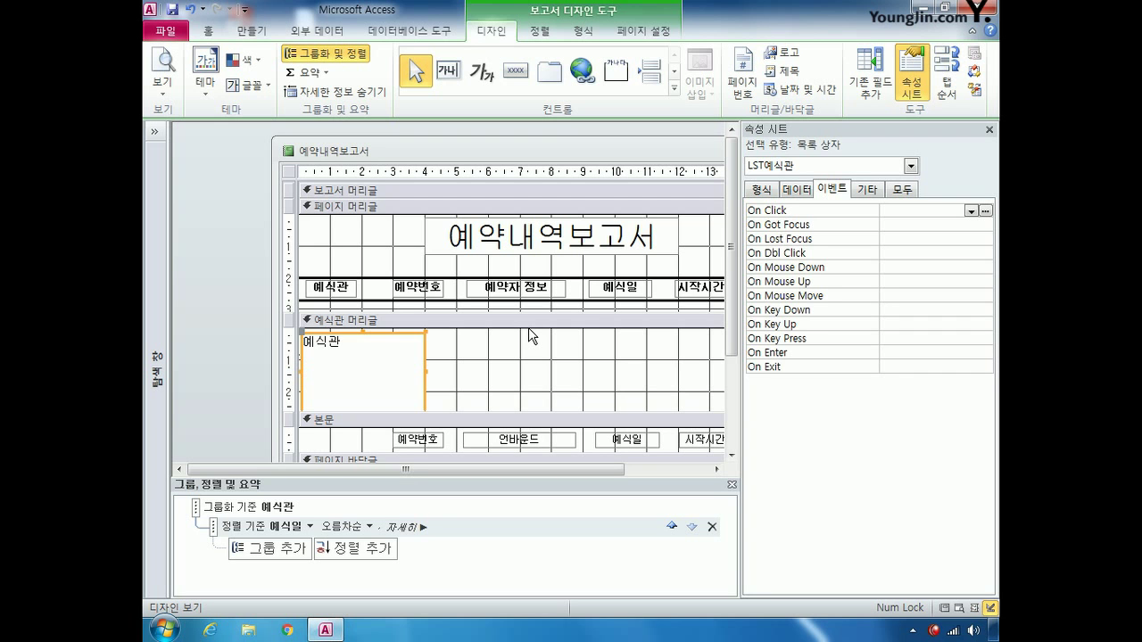
Step: Start a row source query for the LST예식관 list box and add the 예식관 table to it
click(799, 188)
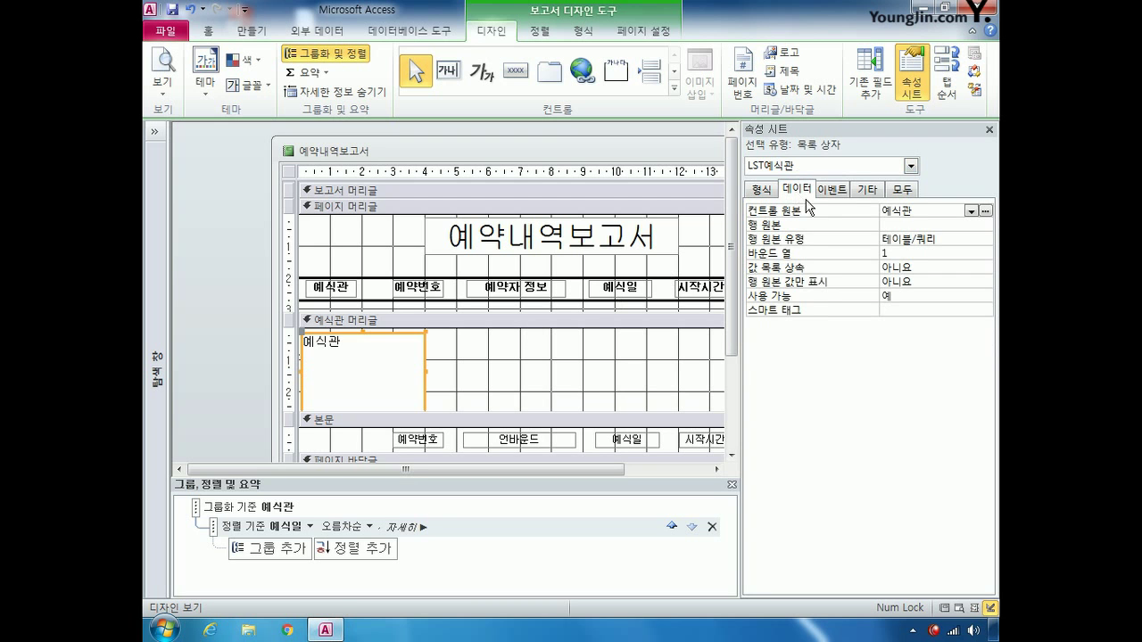
click(915, 226)
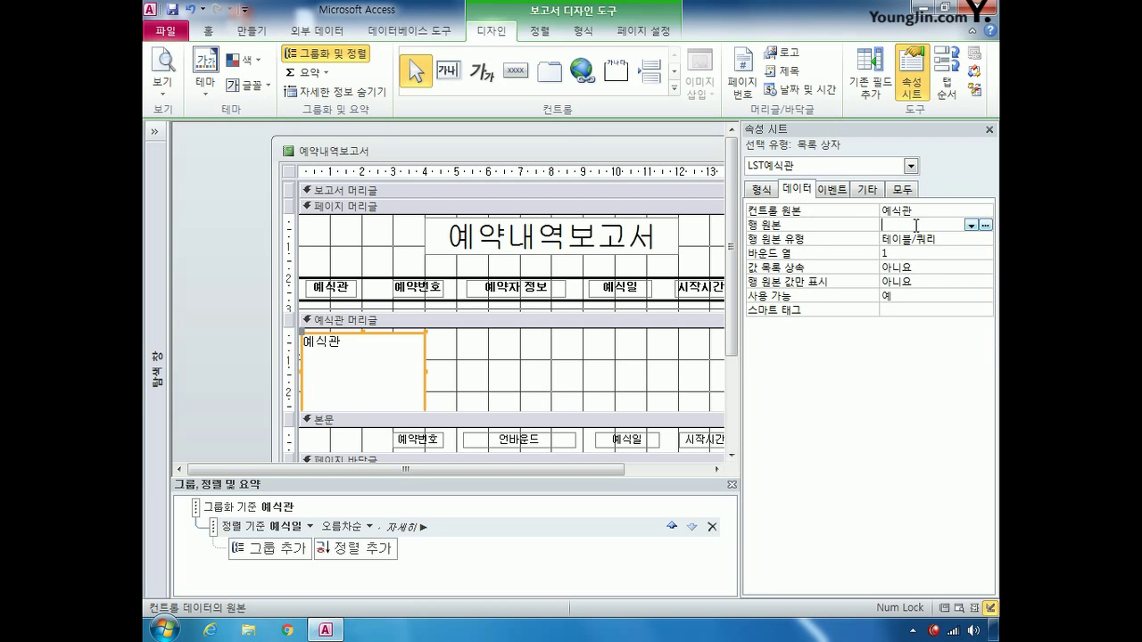
click(921, 210)
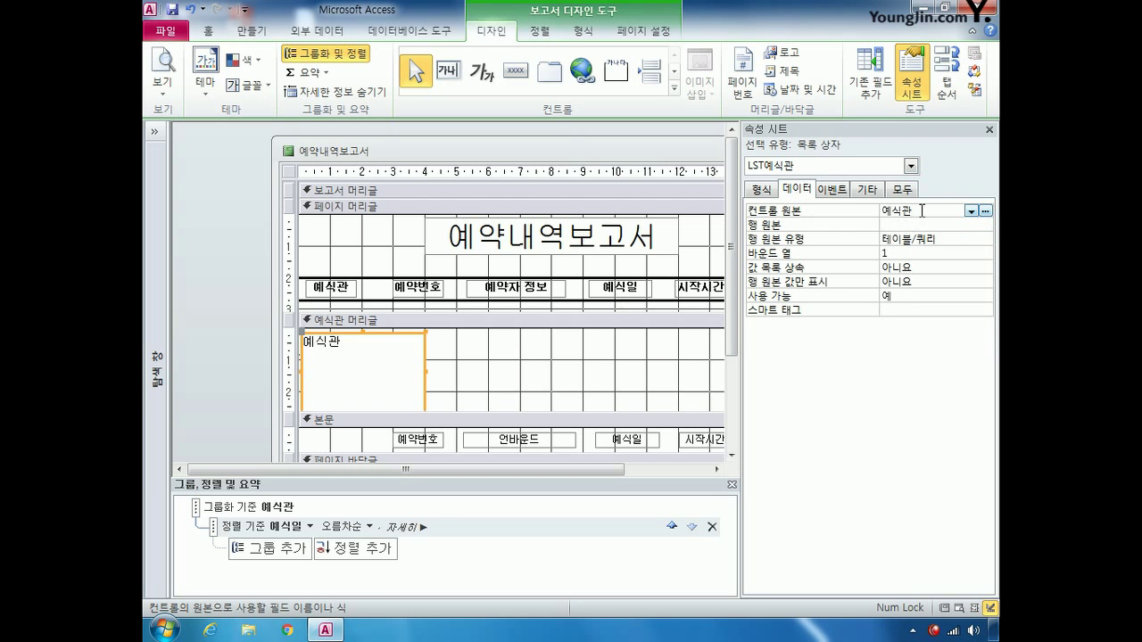
click(910, 227)
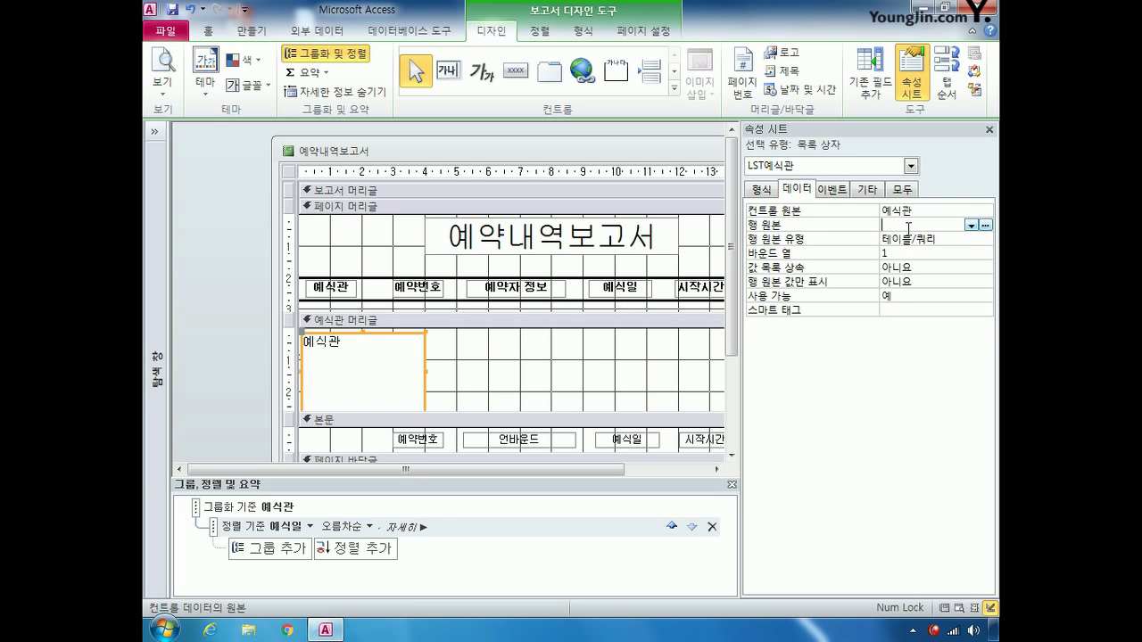
click(985, 229)
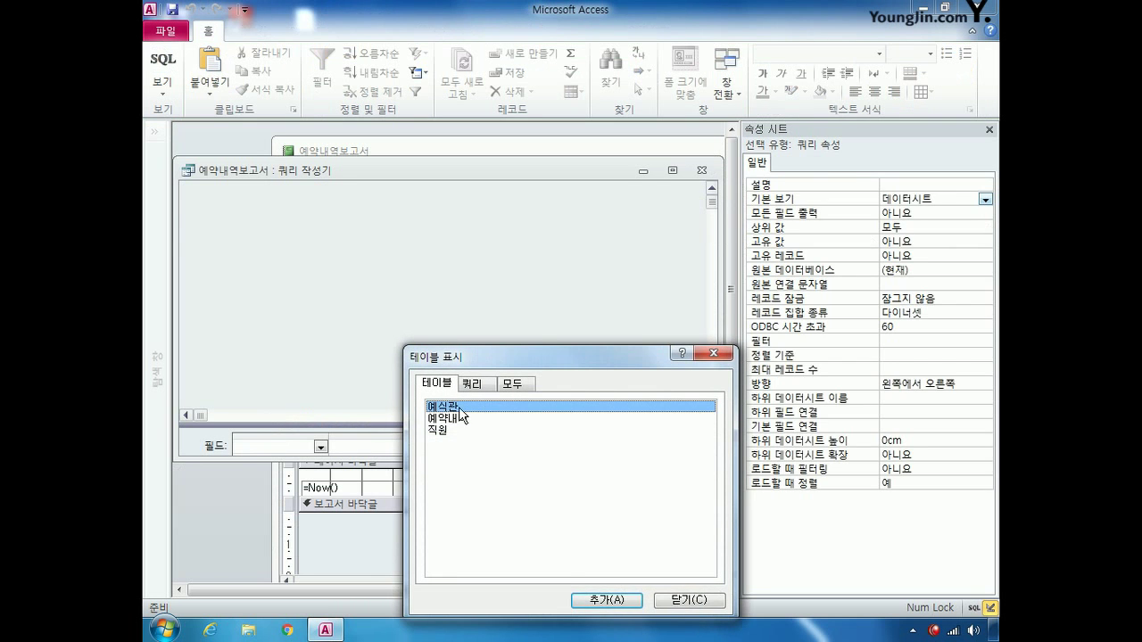
click(602, 600)
click(689, 599)
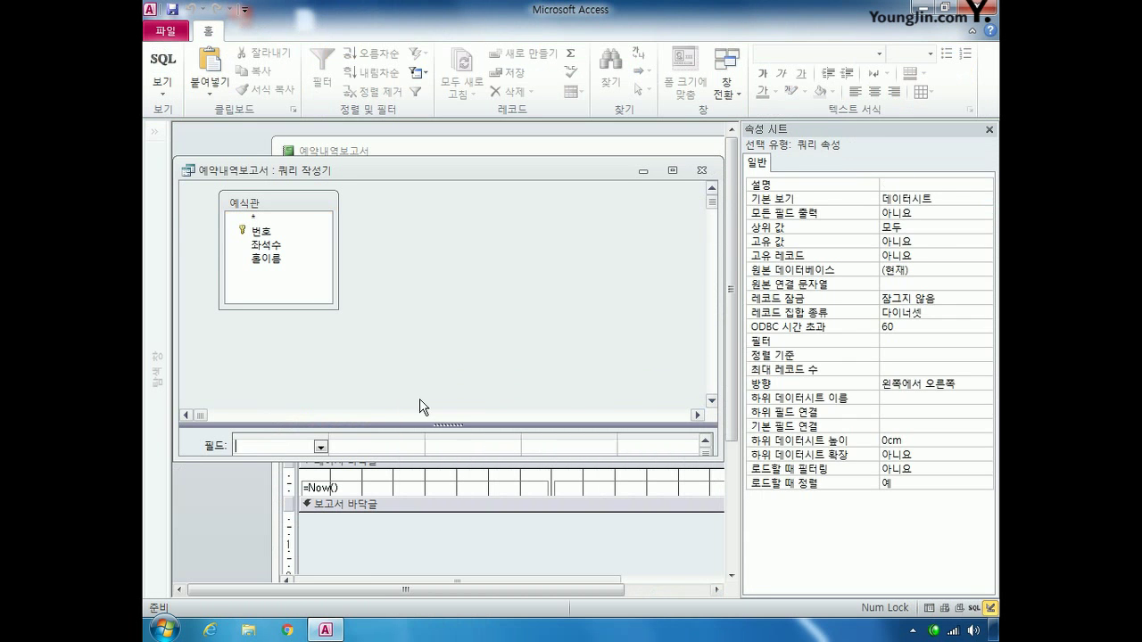
Step: Add the 번호, 홀이름 and 좌석수 fields to the query and save it as the list box's row source
double_click(264, 231)
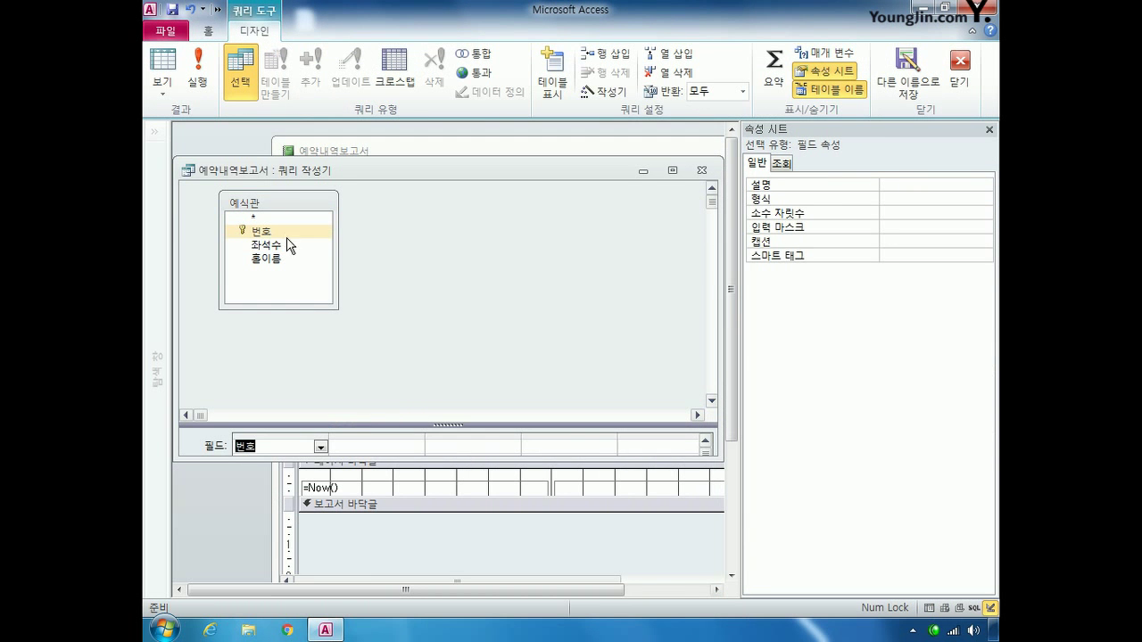
click(272, 260)
double_click(270, 258)
click(273, 246)
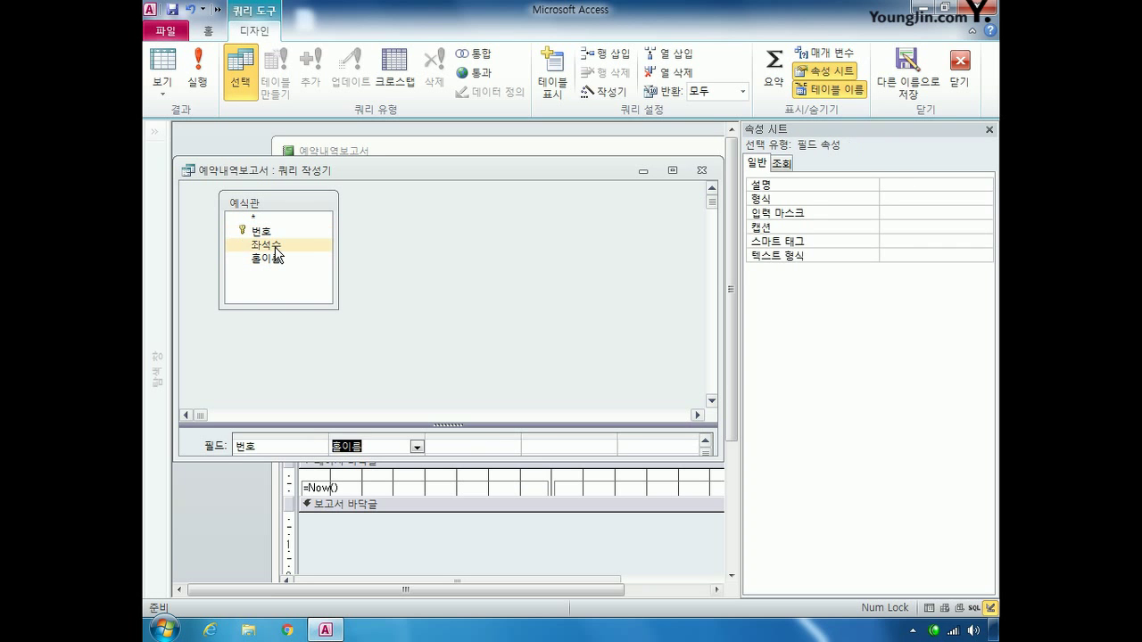
double_click(274, 248)
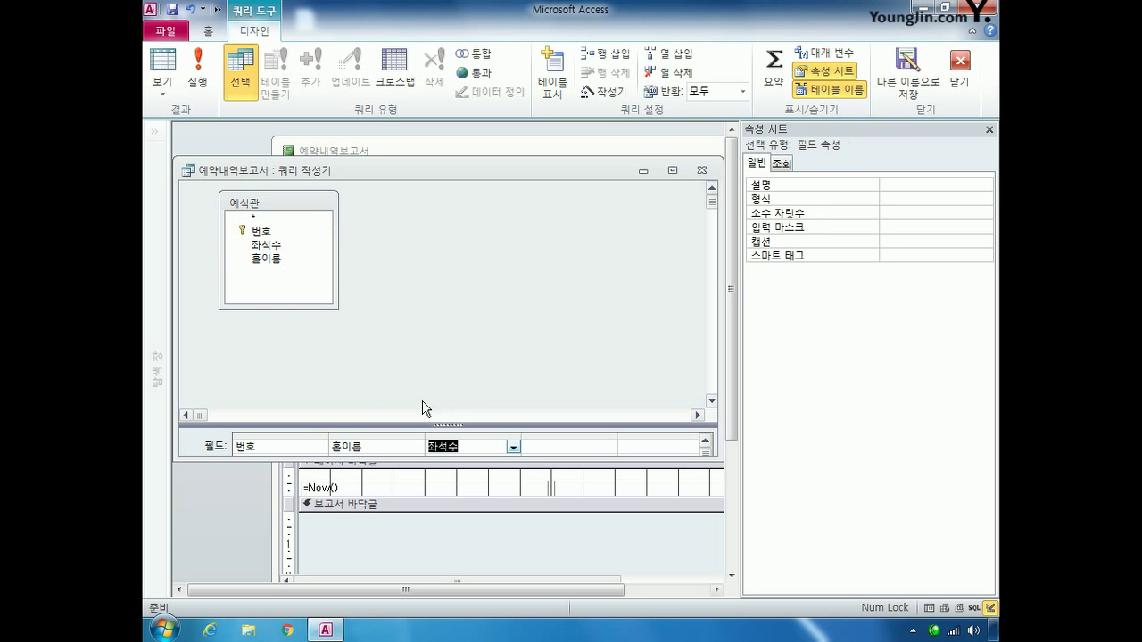
click(701, 170)
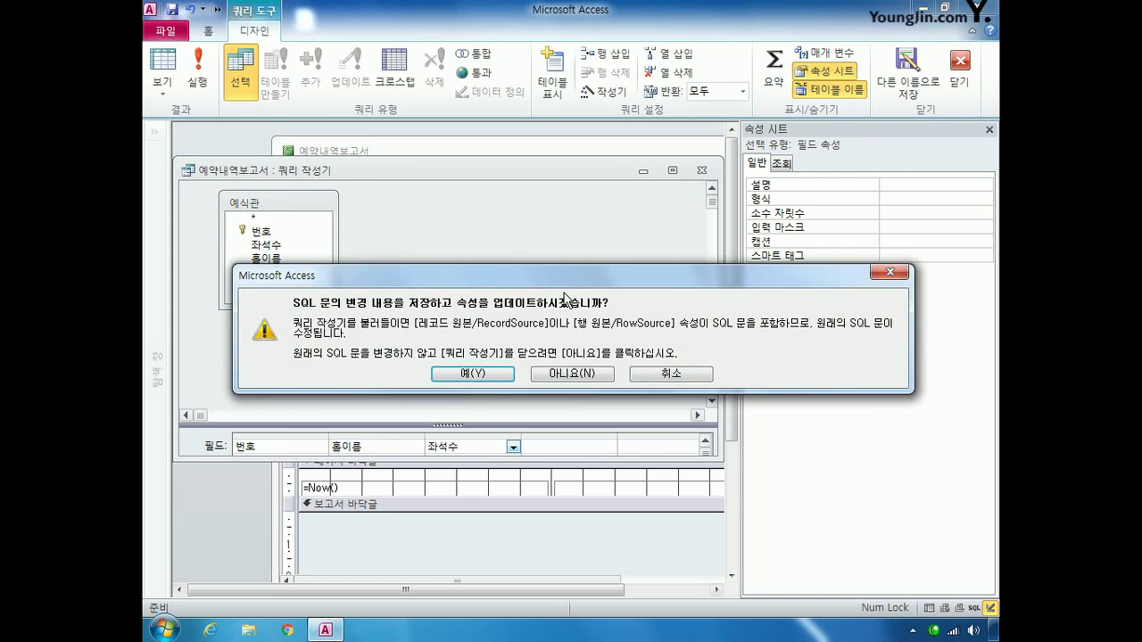
click(473, 374)
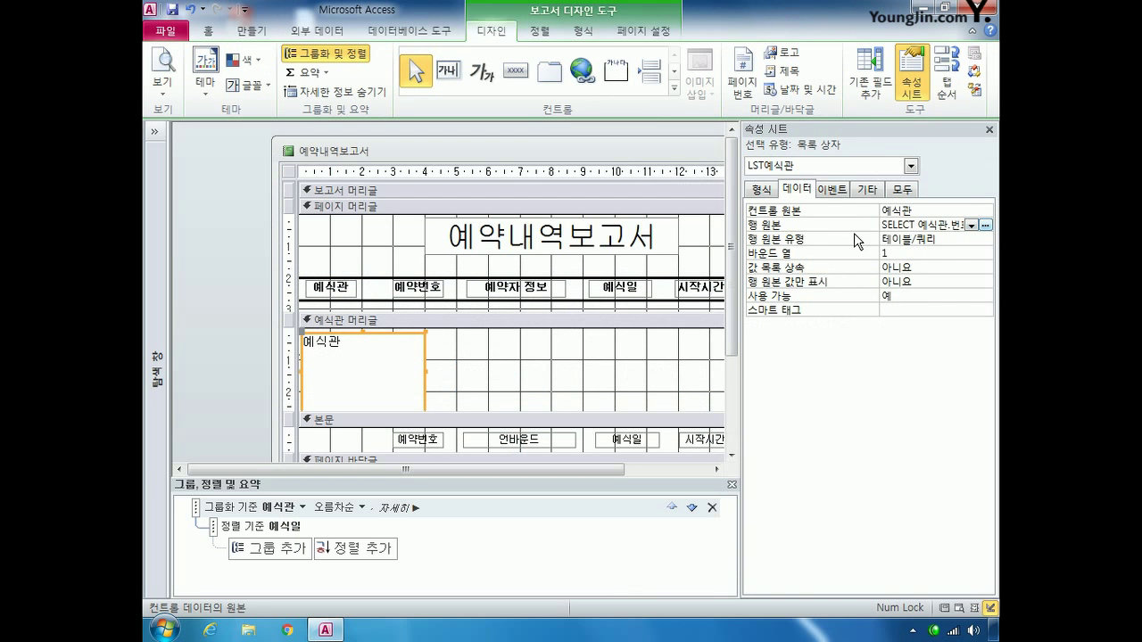
Step: Set the list box's column count to 3 and its column widths, with 2cm and 1cm for the last two columns
click(760, 189)
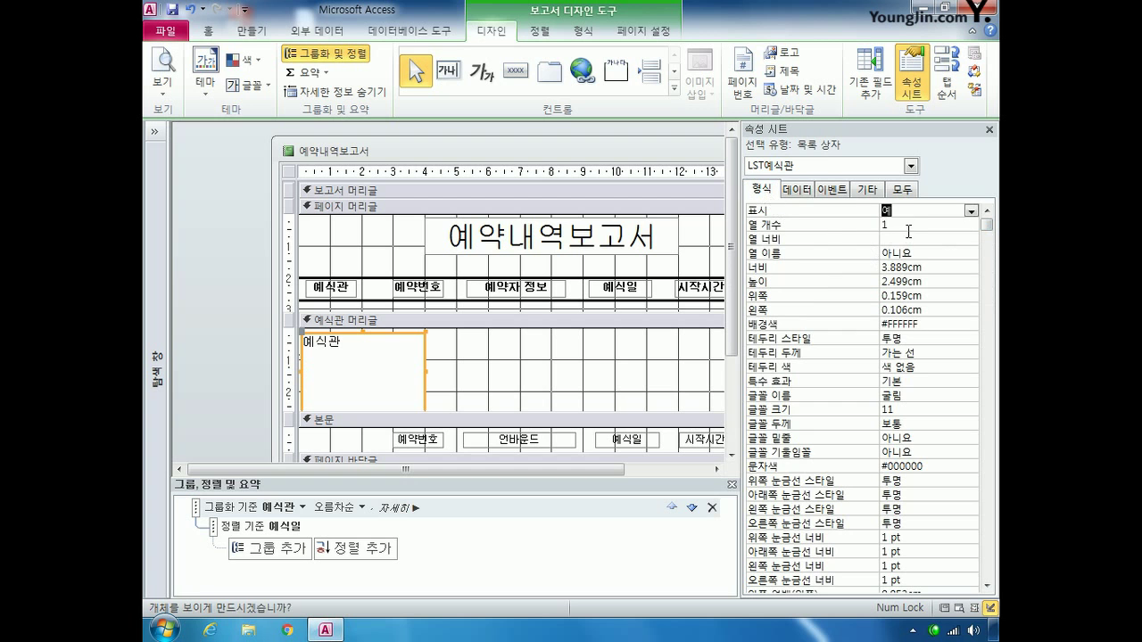
click(851, 226)
text(3)
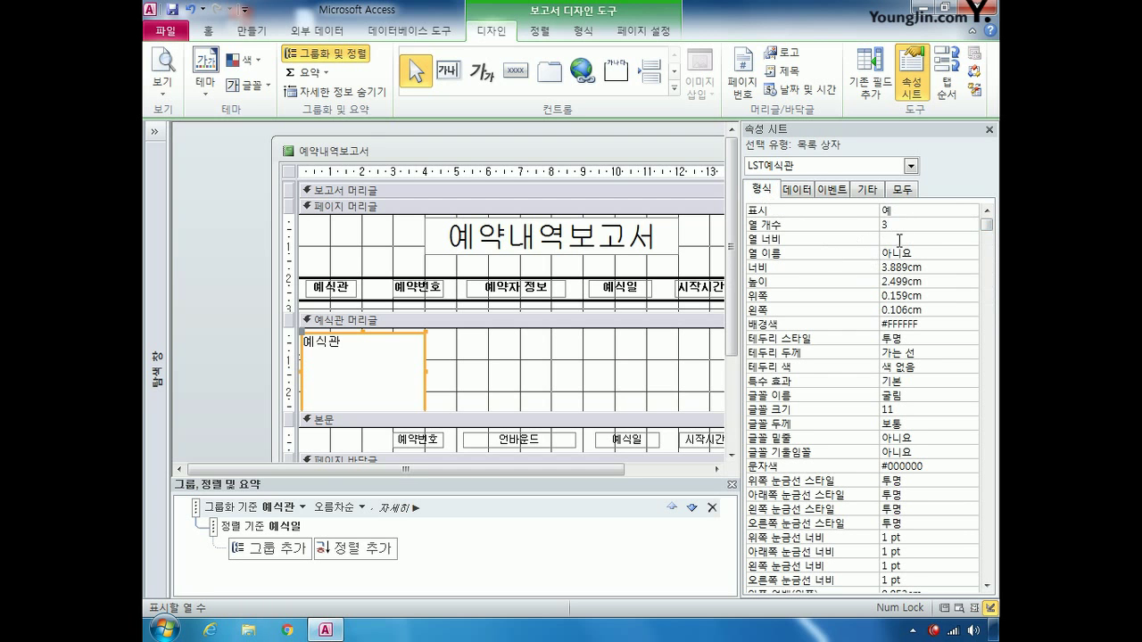
click(899, 240)
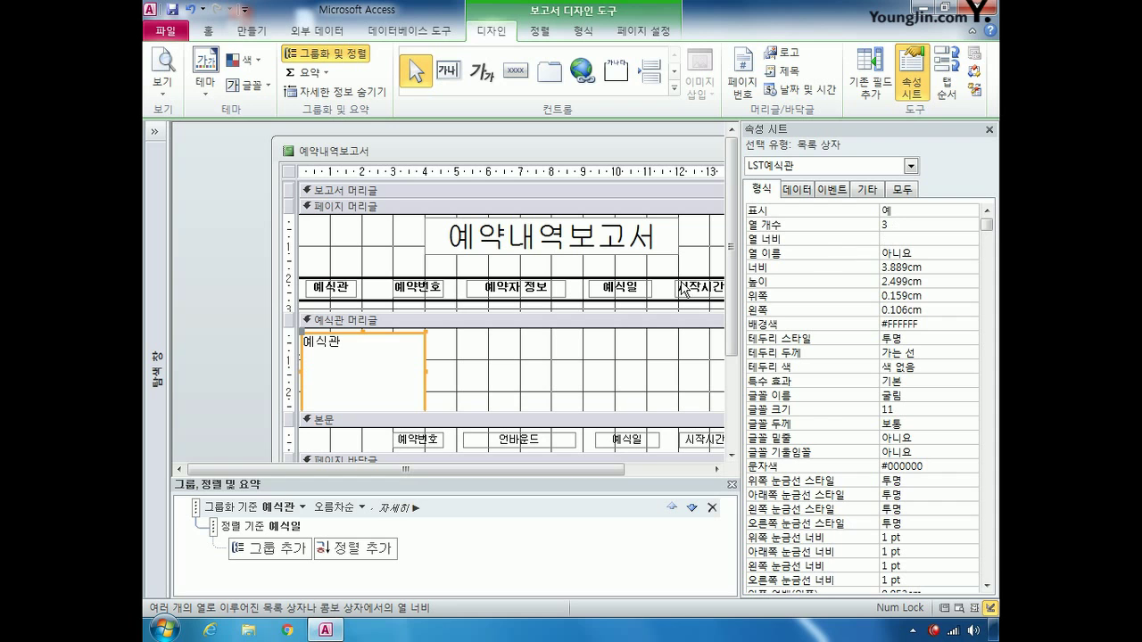
text(2;1)
Step: Set the control source of txt예약자정보 to =[예약자] & [연락처]
click(910, 168)
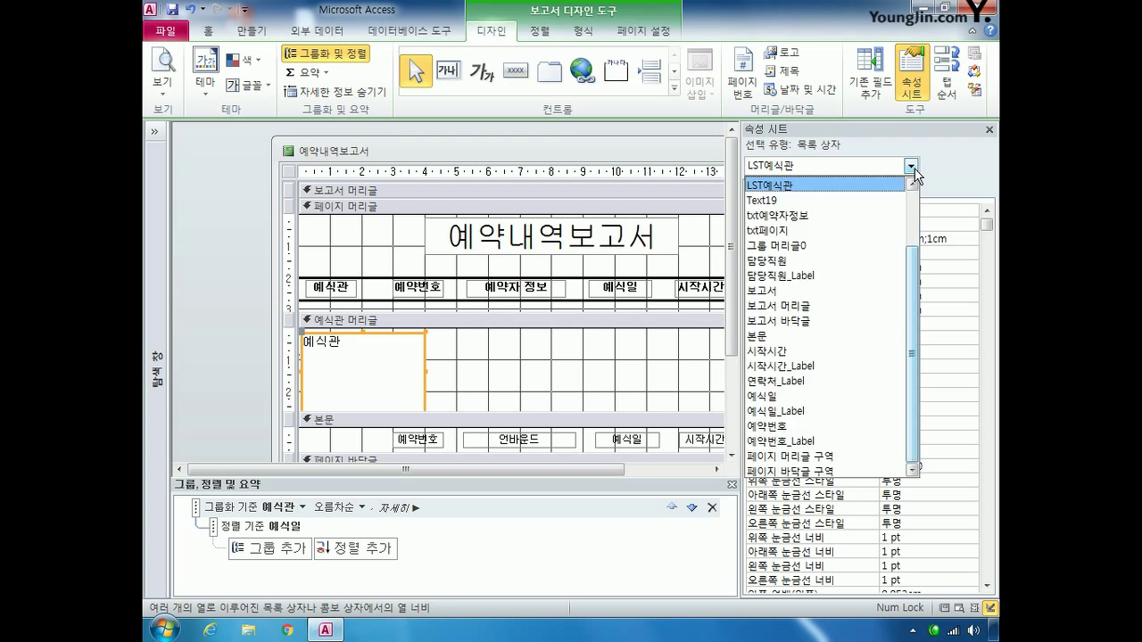
click(860, 215)
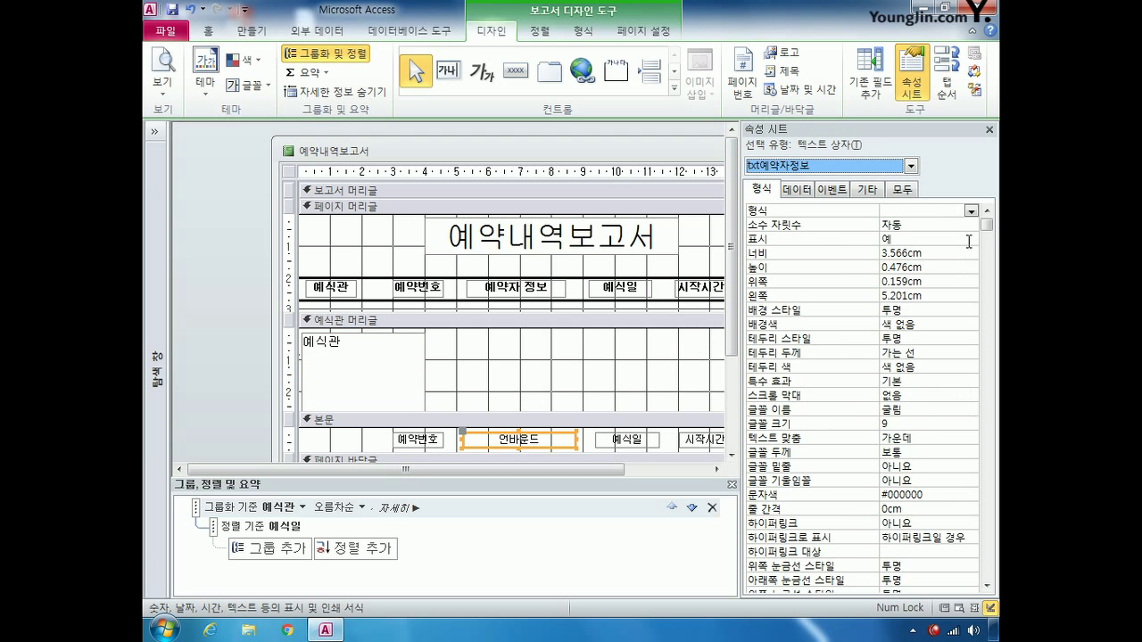
click(903, 189)
click(911, 223)
right_click(911, 224)
click(918, 259)
text(=)
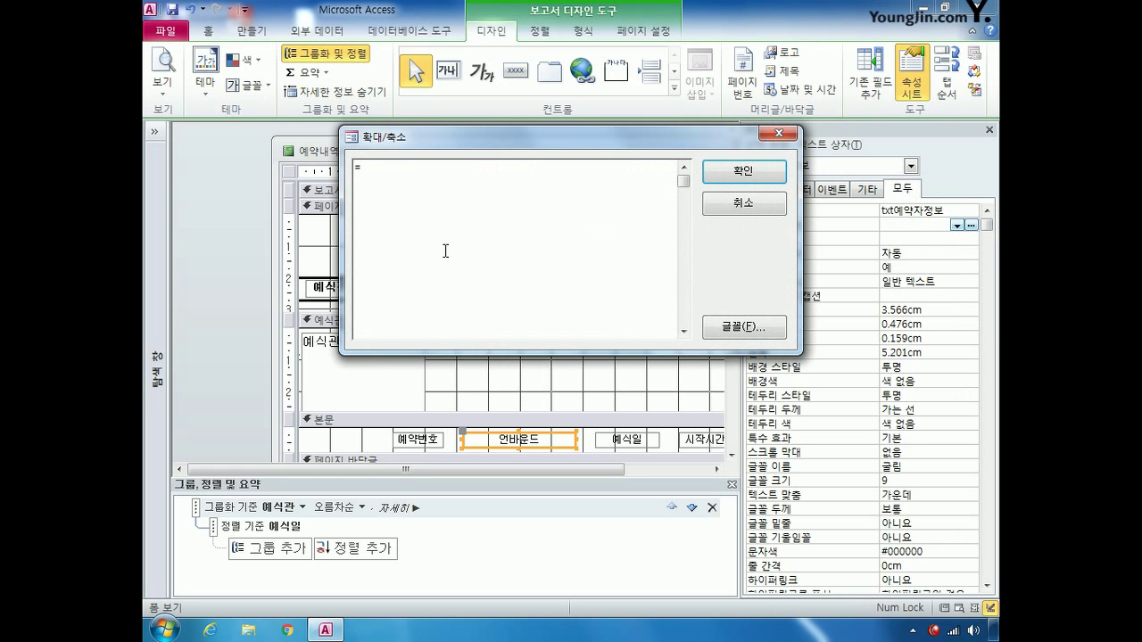
text([ㅇ예약ㅈ)
key(Hangul)
text(] & [연락처])
click(743, 171)
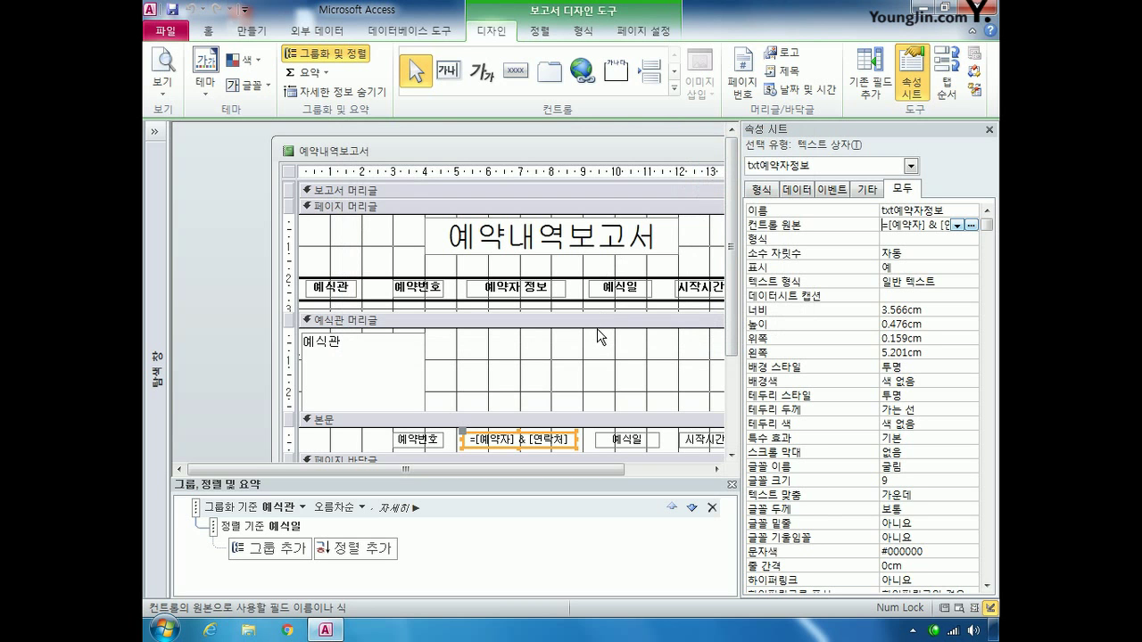
Step: Turn on the footer section for the 예식관 group
click(414, 508)
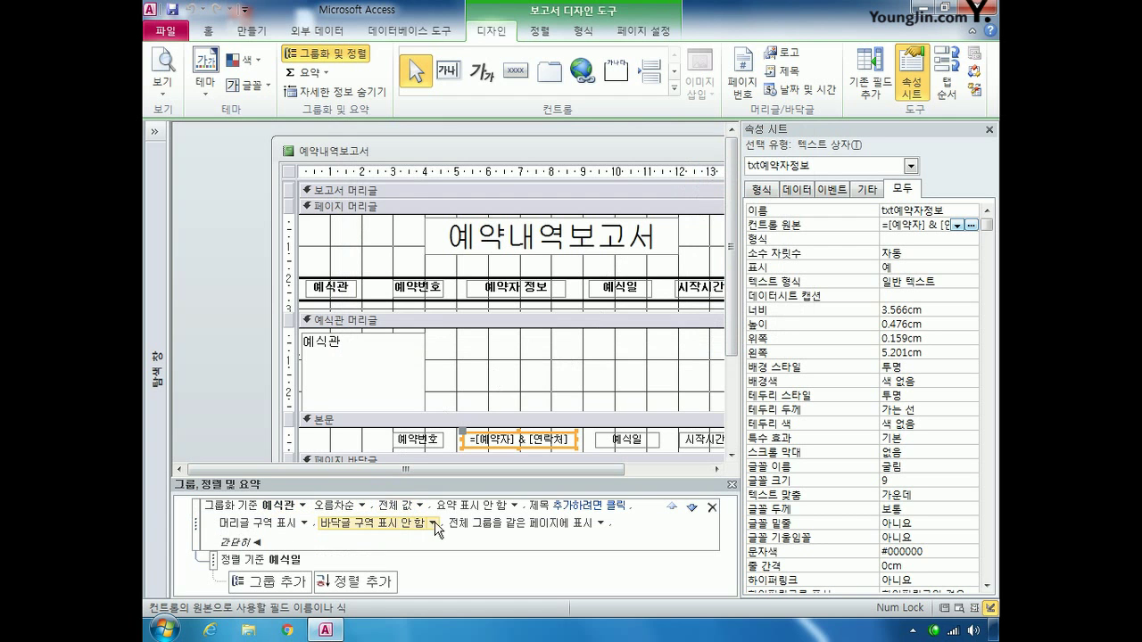
click(432, 524)
click(401, 540)
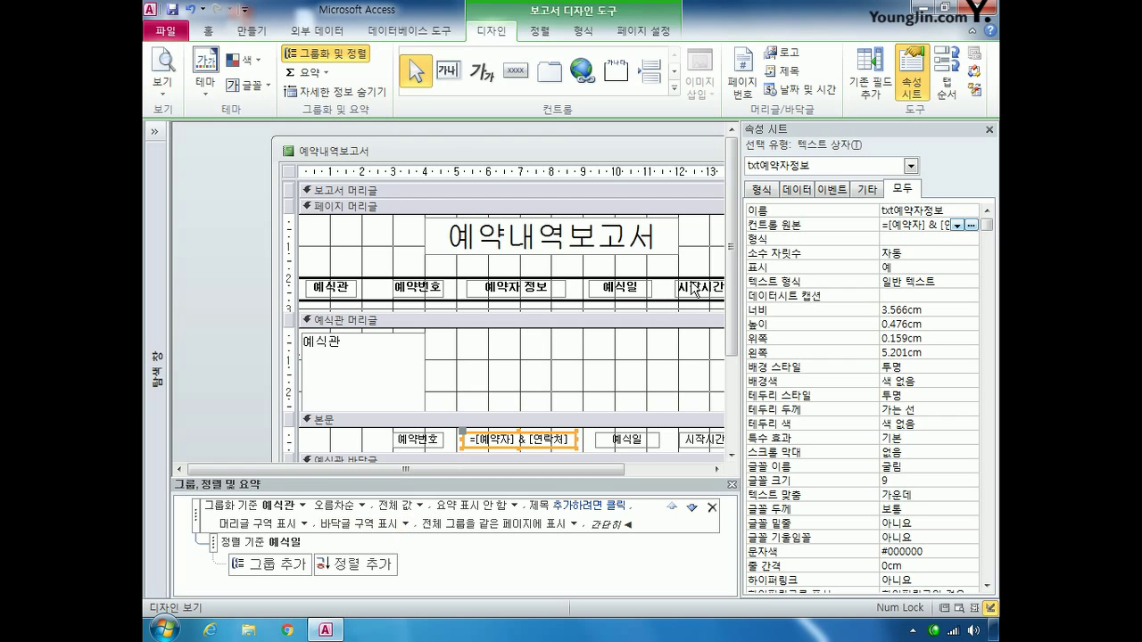
Step: Draw a text box about 2.4 cm wide and 0.8 cm high in the 예식관 footer, below 시작시간 and 담당직원
scroll(730, 326, down, 3)
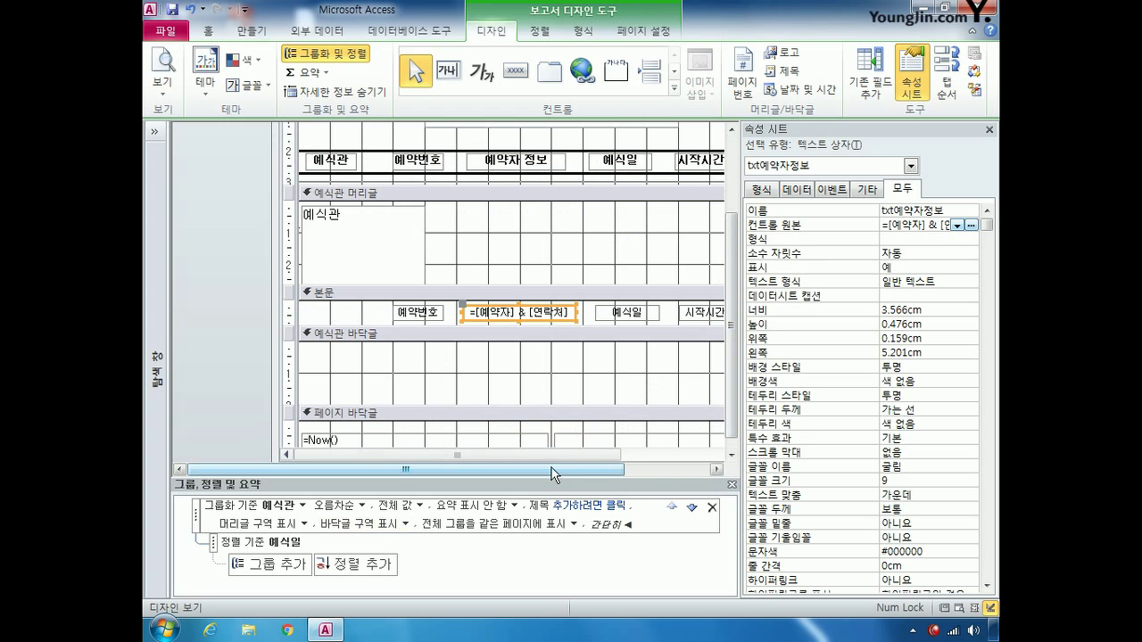
drag(543, 457, 633, 457)
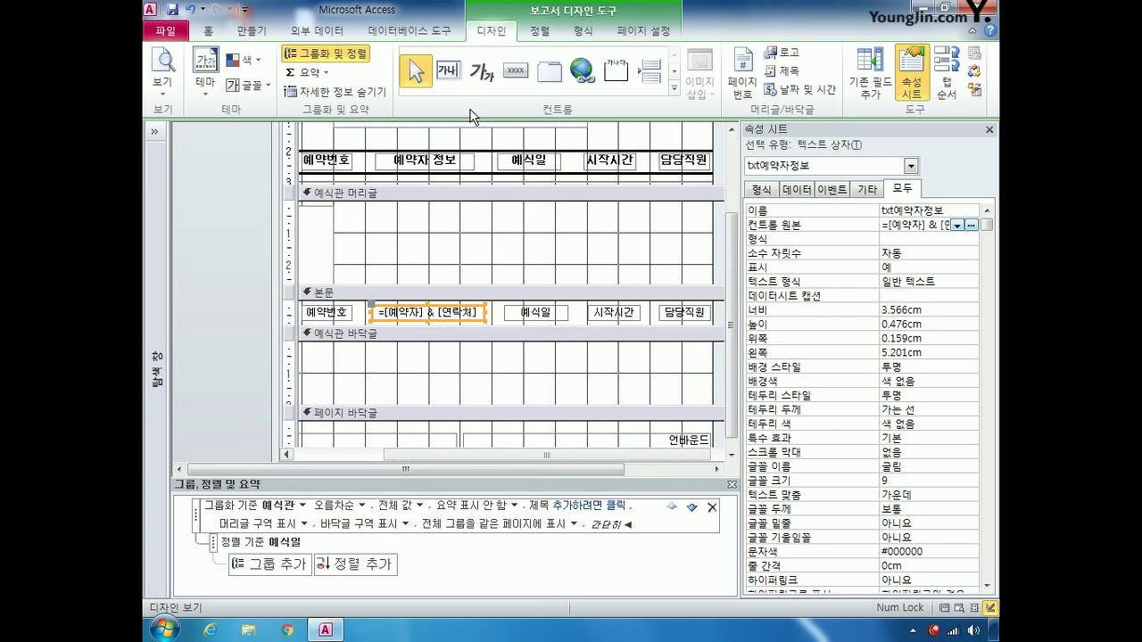
click(459, 84)
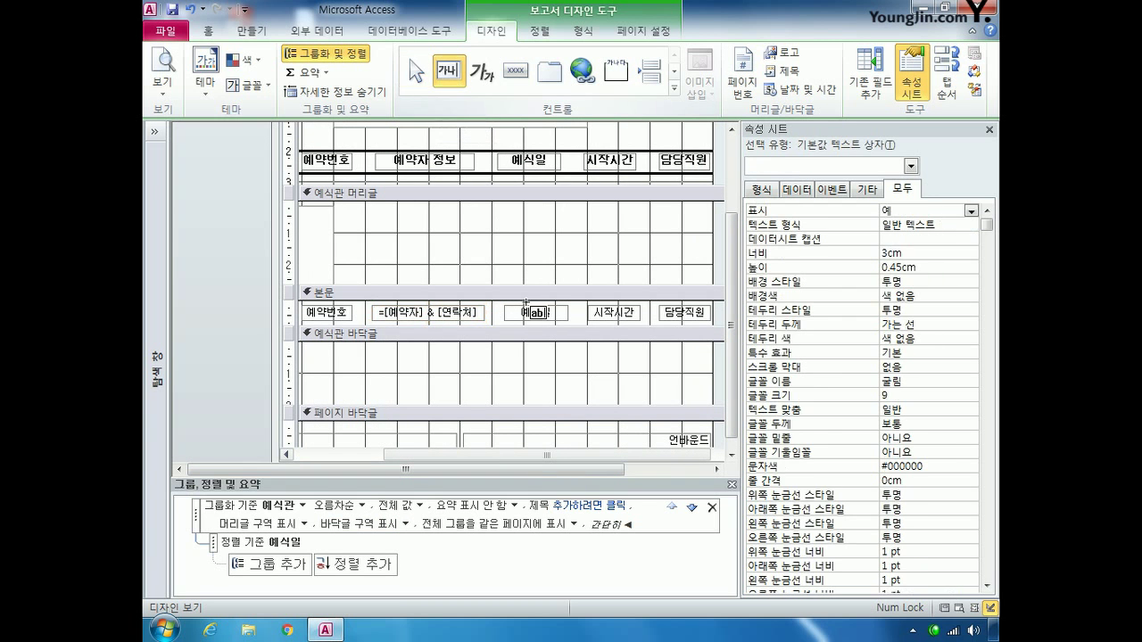
drag(617, 363, 695, 389)
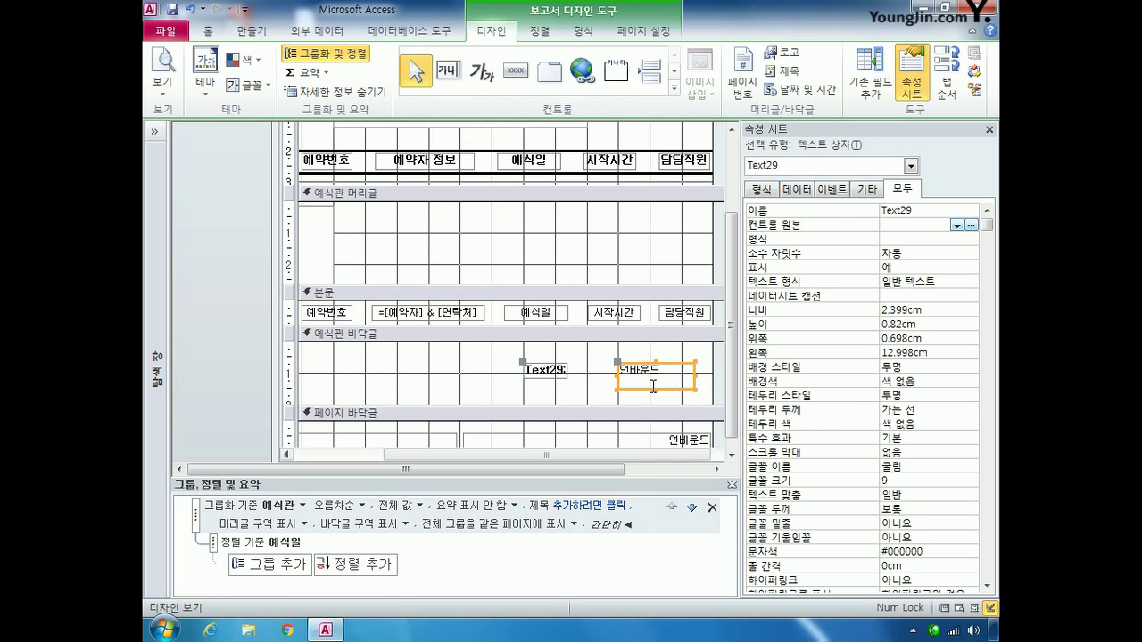
Step: Name the new text box's attached label LBL계약금액 and set its caption to 계약금액:
click(554, 373)
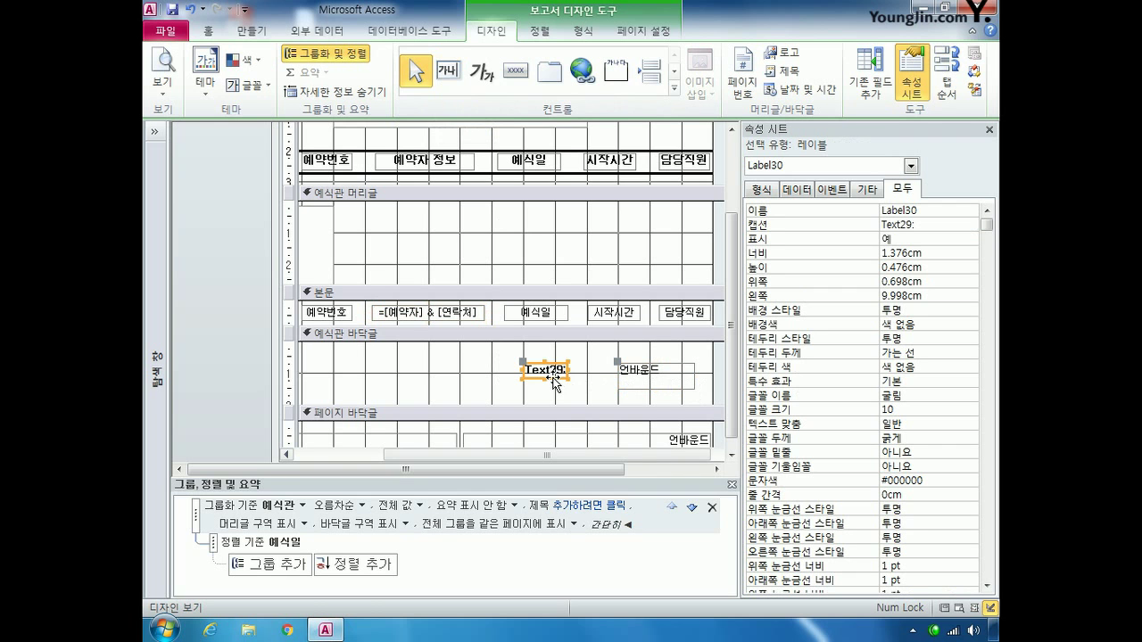
double_click(951, 210)
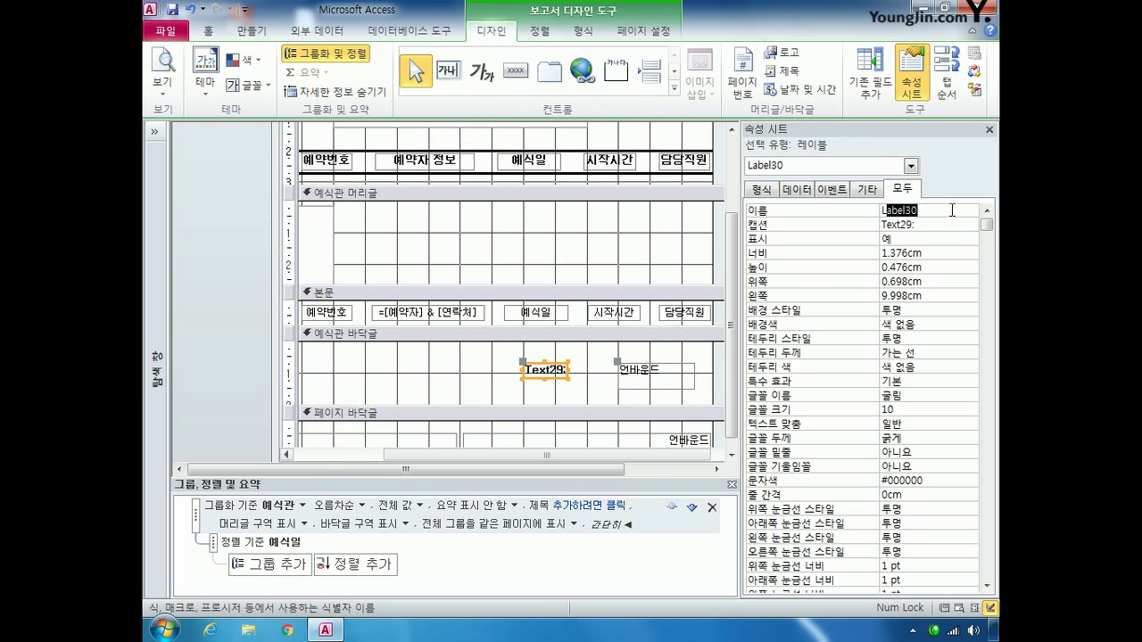
text(LBL계)
text(약금ㅇ)
text(액)
click(928, 225)
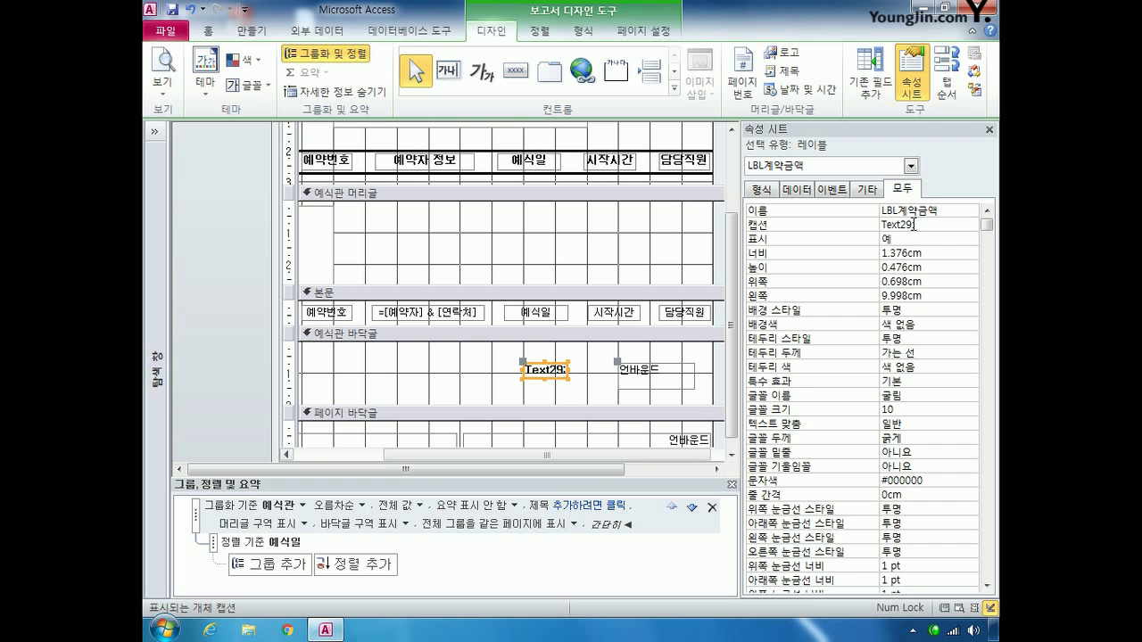
click(857, 227)
text(계약금액)
Step: Widen the LBL계약금액 label in the 예식관 footer so its full caption fits
click(665, 369)
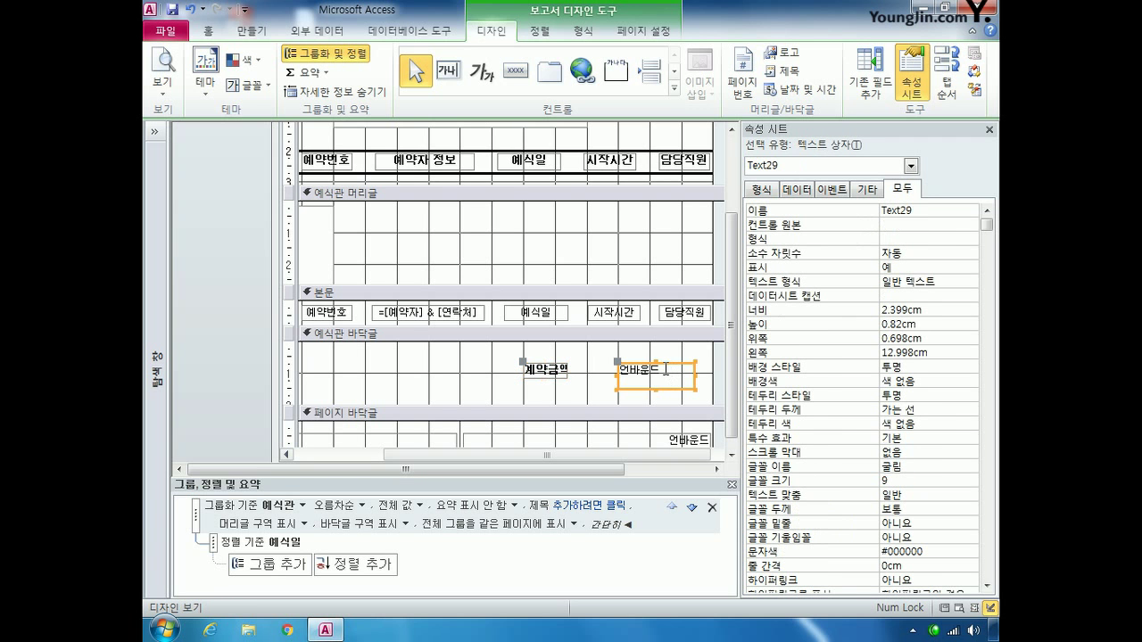
click(544, 369)
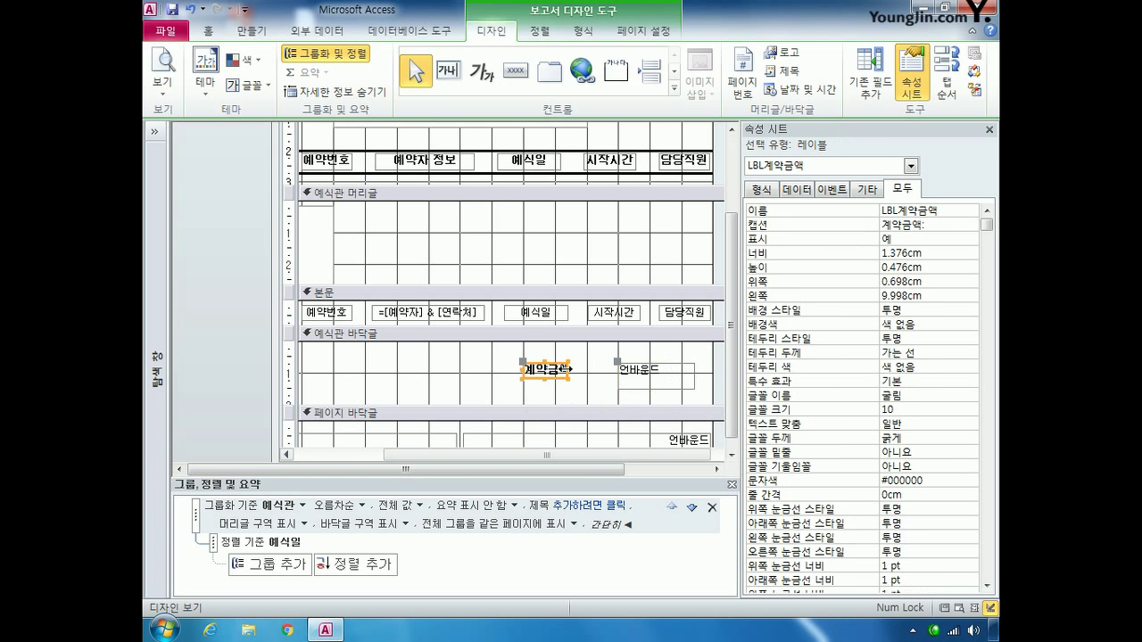
drag(571, 368, 593, 368)
Step: Name the text box in the 예식관 footer txt계약금액 and set its control source to =Sum([계약금])
click(682, 369)
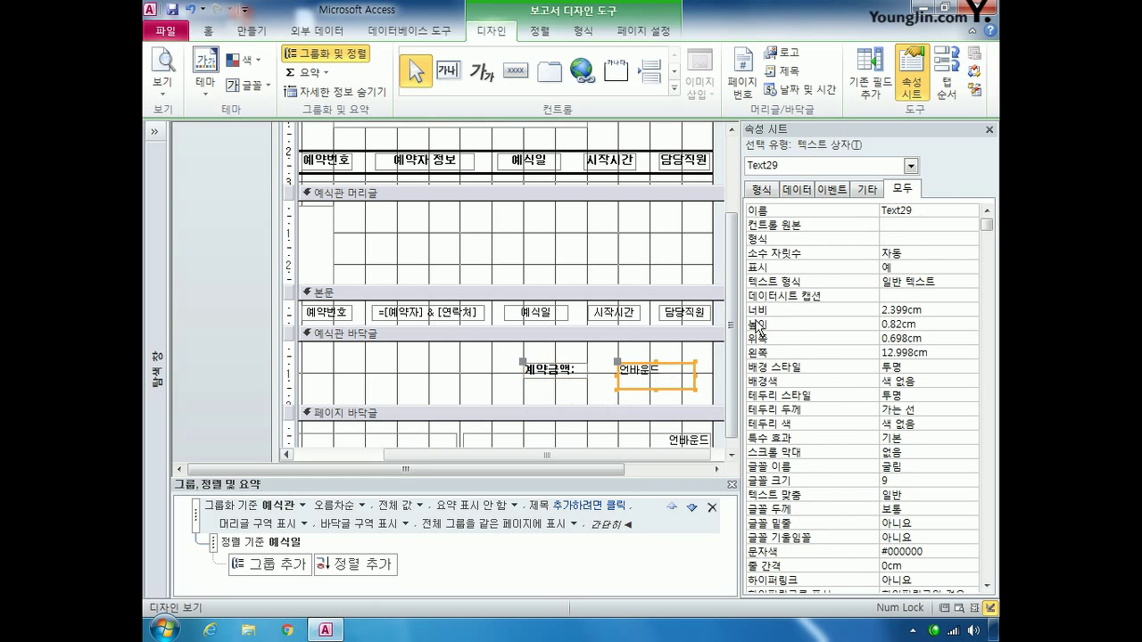
click(864, 212)
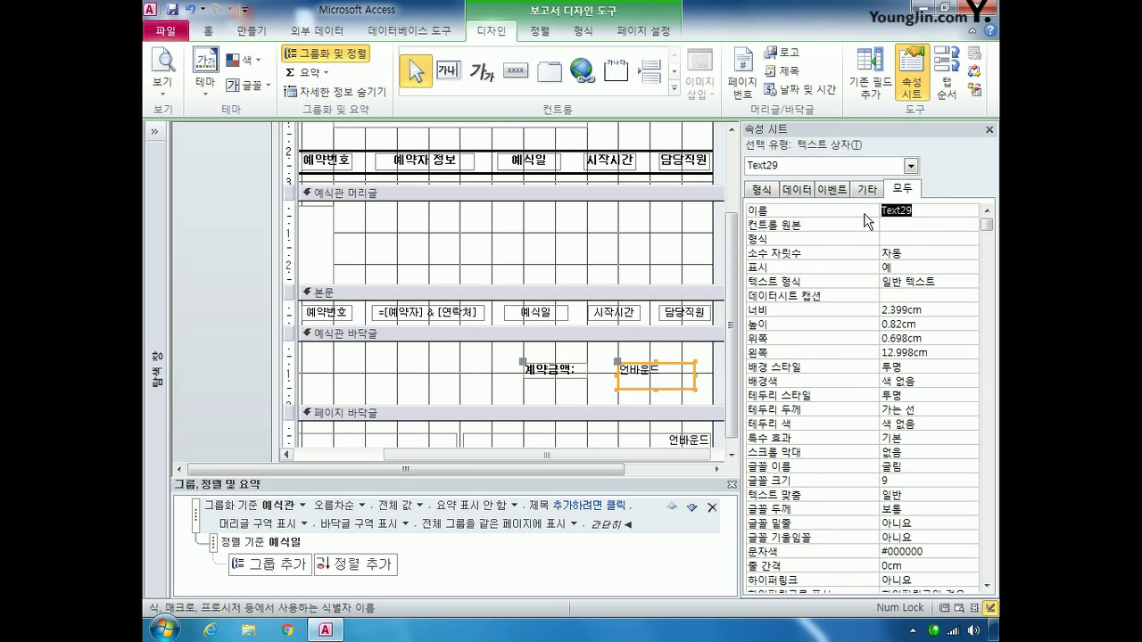
text(txt계약금액)
click(914, 225)
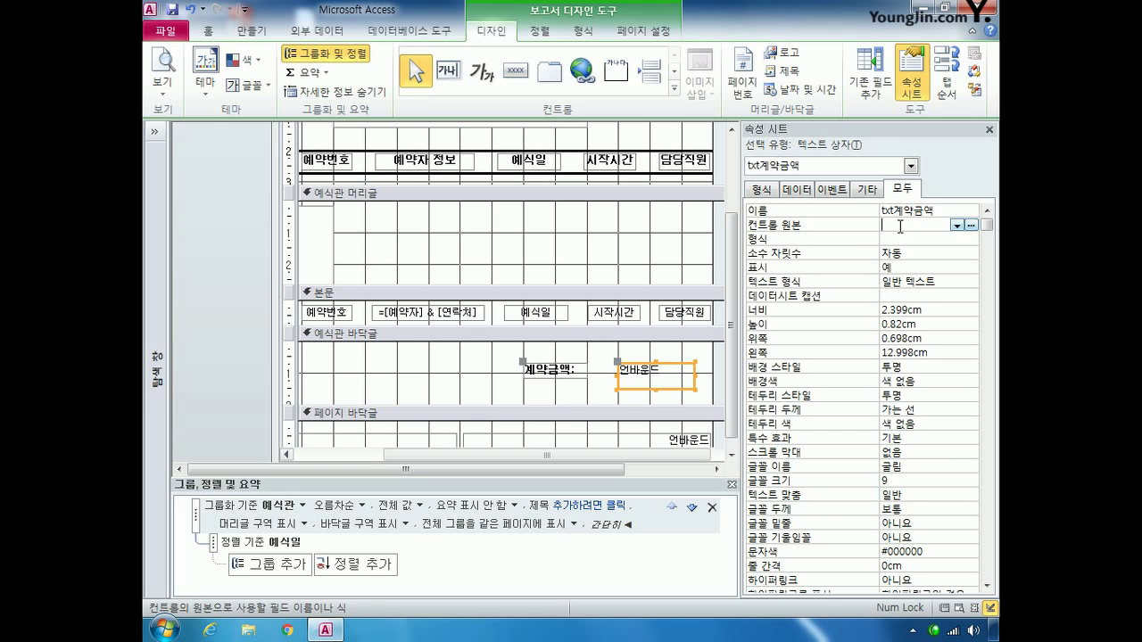
text(=sum()
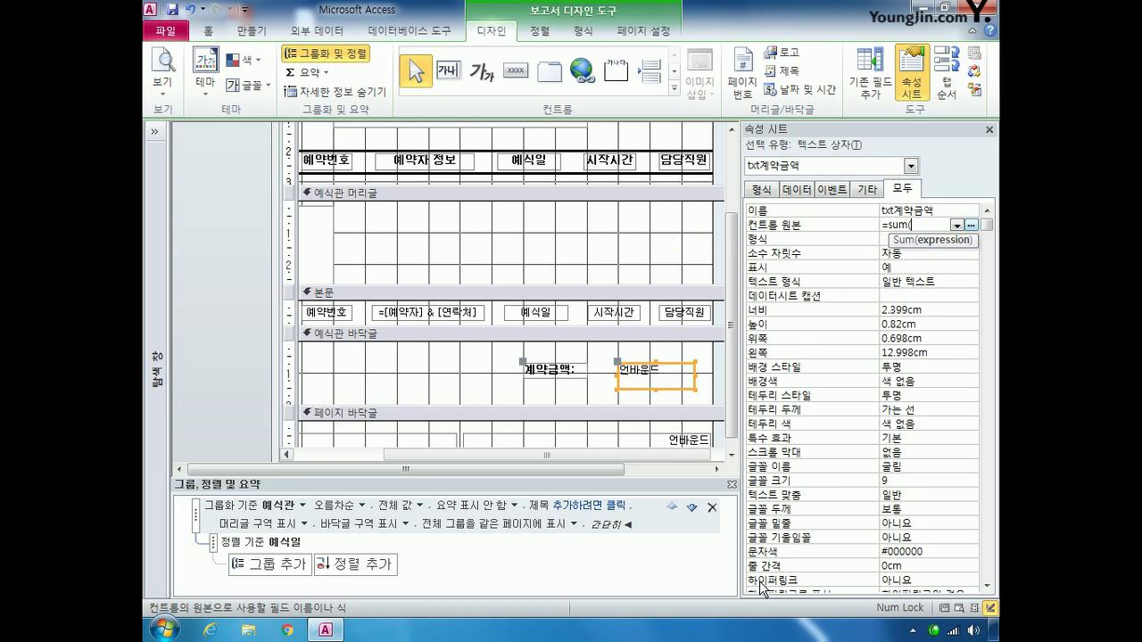
text([계약금]))
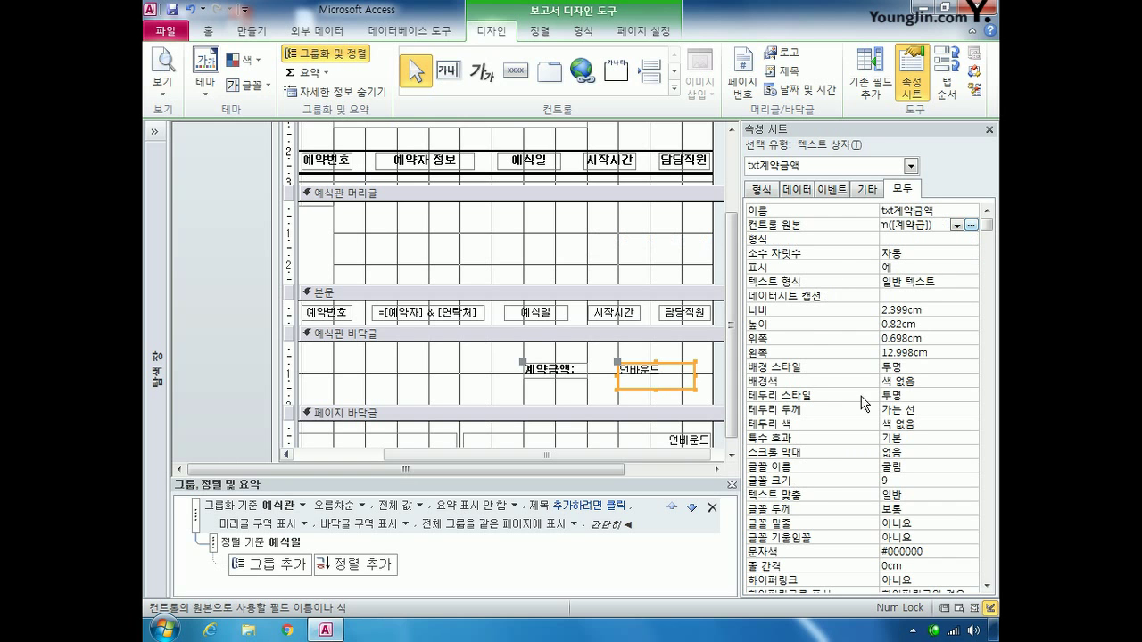
click(895, 208)
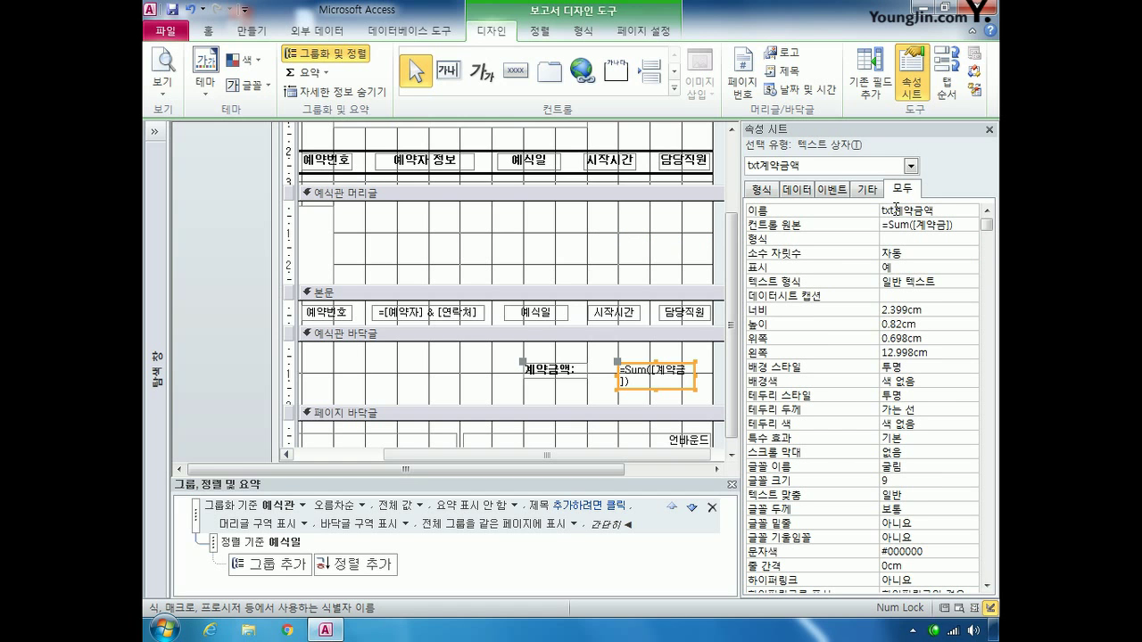
click(554, 375)
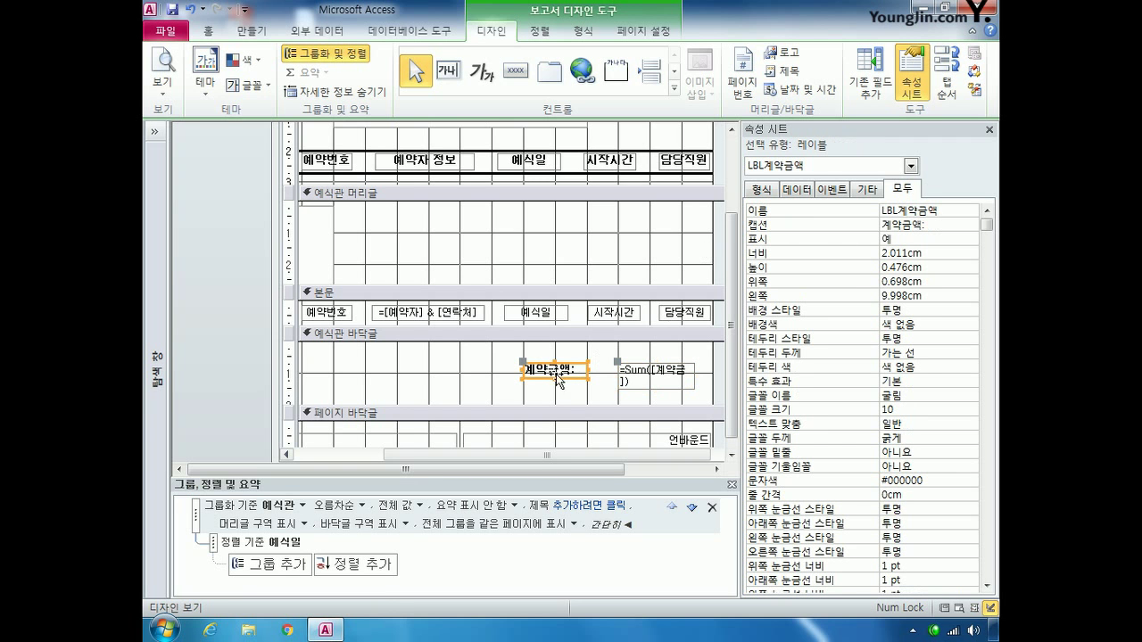
click(916, 441)
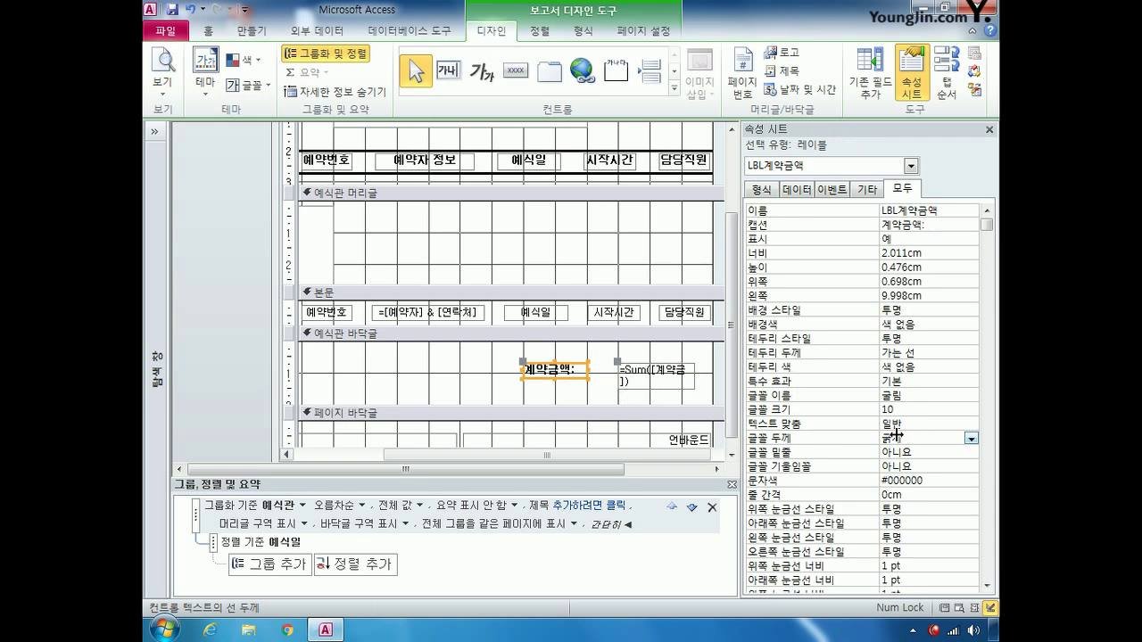
Step: Set the control source of txt페이지 in the page footer to =[Pages] & "페이지중 " & [Page] & "페이지"
click(910, 166)
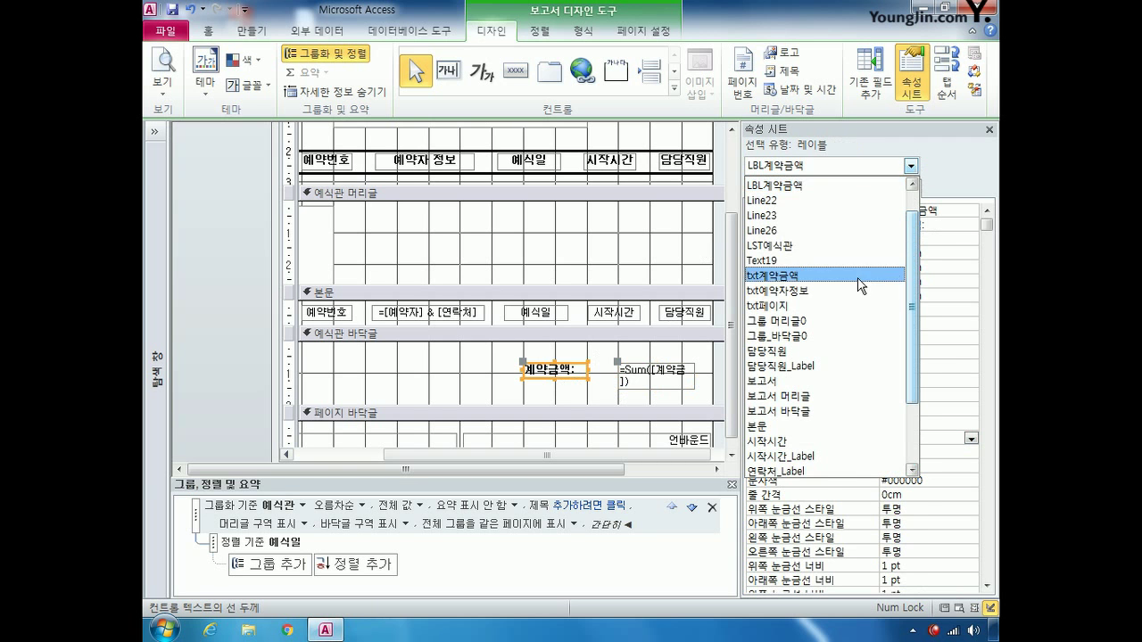
click(813, 305)
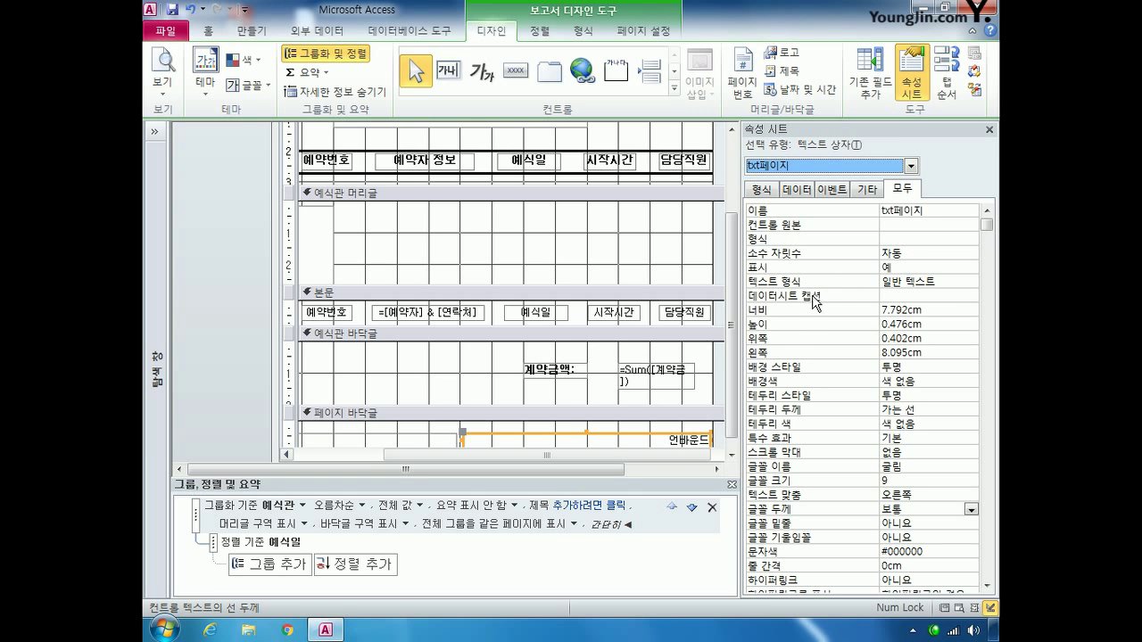
right_click(905, 225)
click(918, 253)
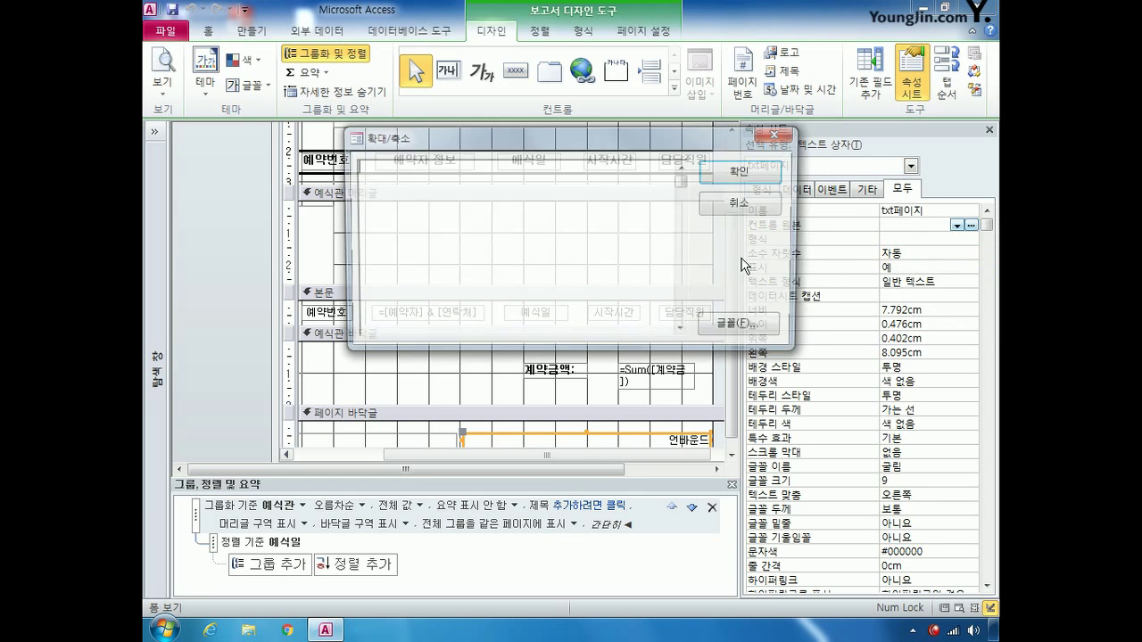
text(=)
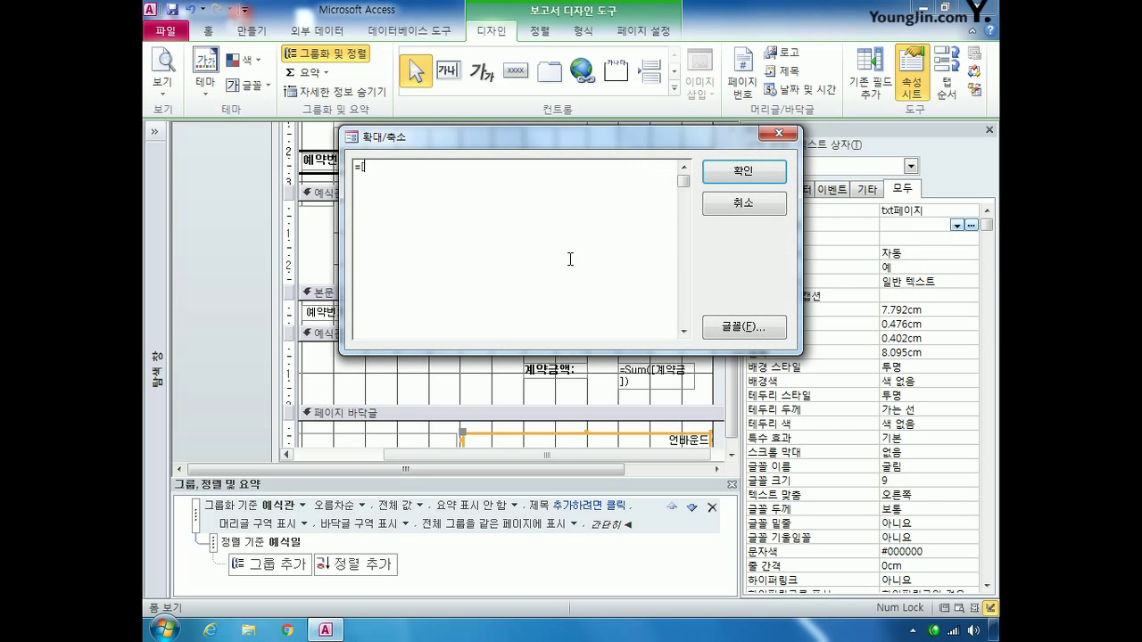
text([pages] & "페이지)
text(중 " & [page)
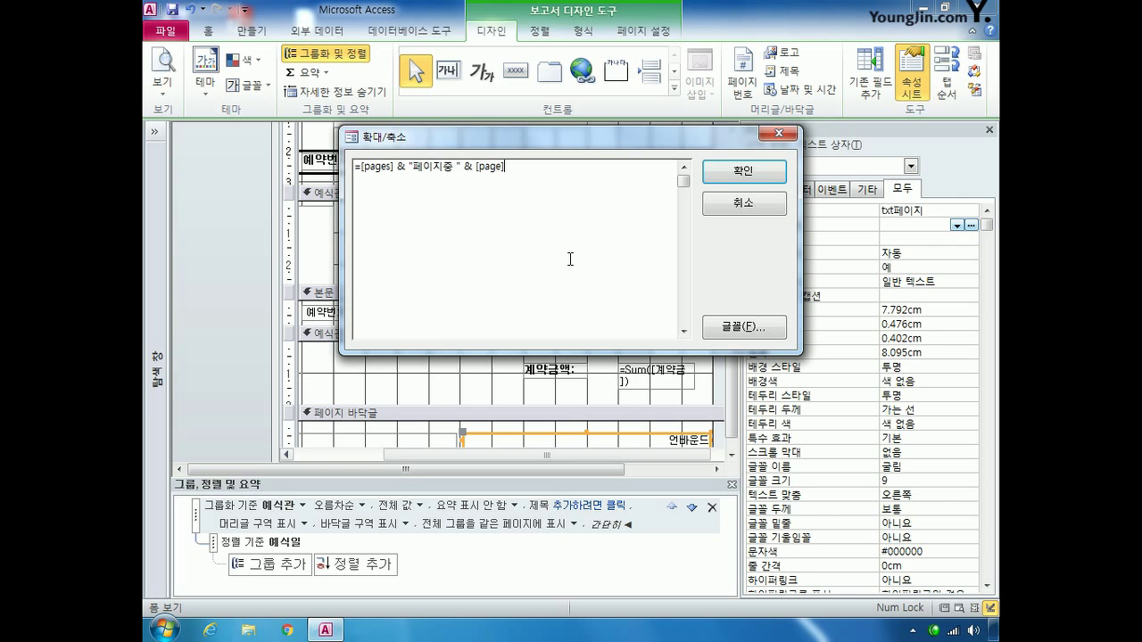
text(] & "페이지")
click(714, 173)
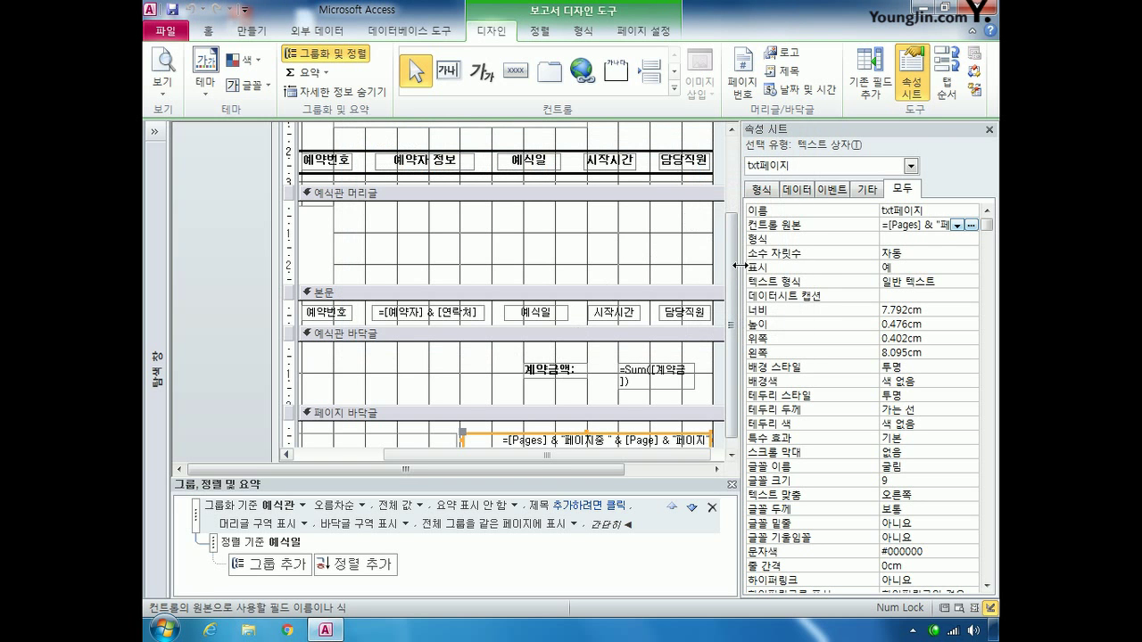
Step: Close the 예약내역보고서 report and save its design changes
drag(731, 291, 626, 139)
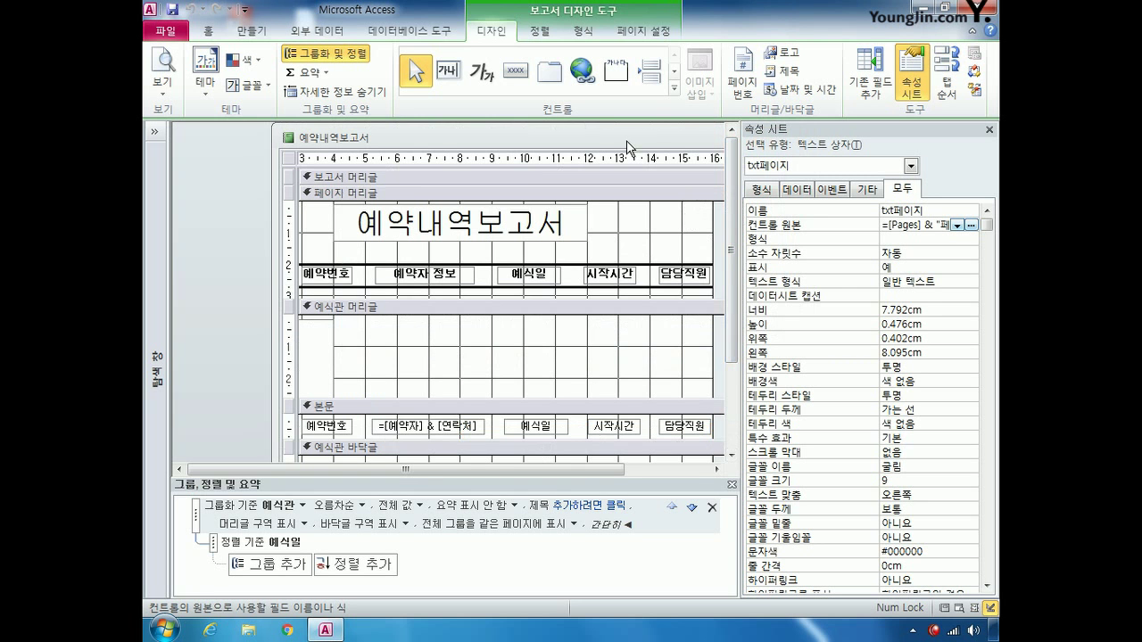
double_click(626, 139)
click(701, 140)
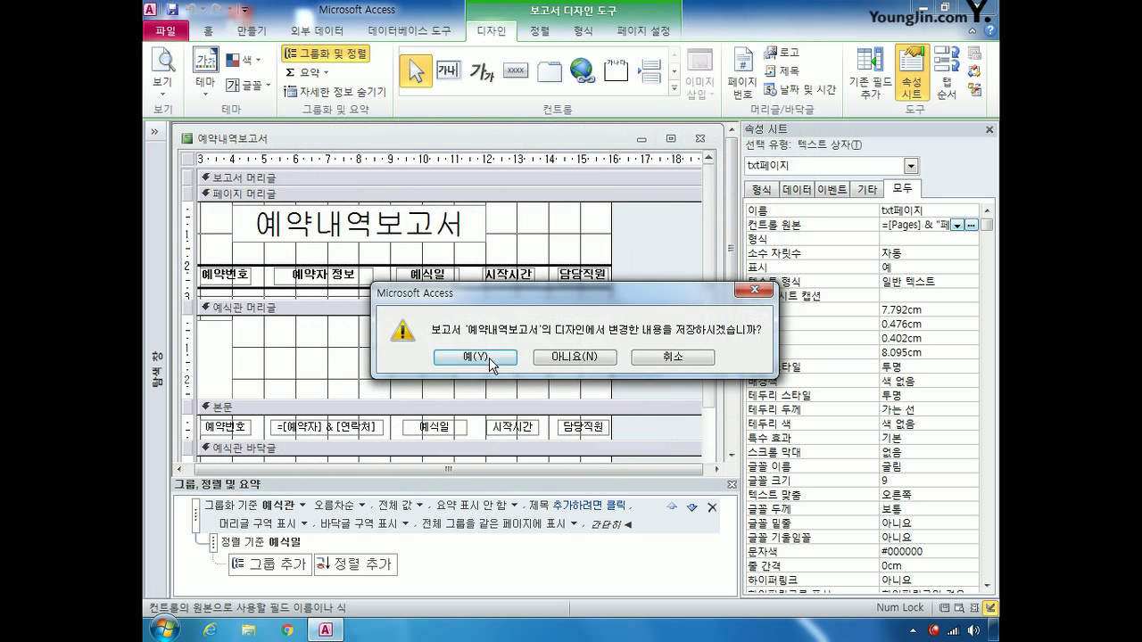
click(489, 358)
Step: Expand the list of database objects and open the 예약관리 form in design view
click(156, 139)
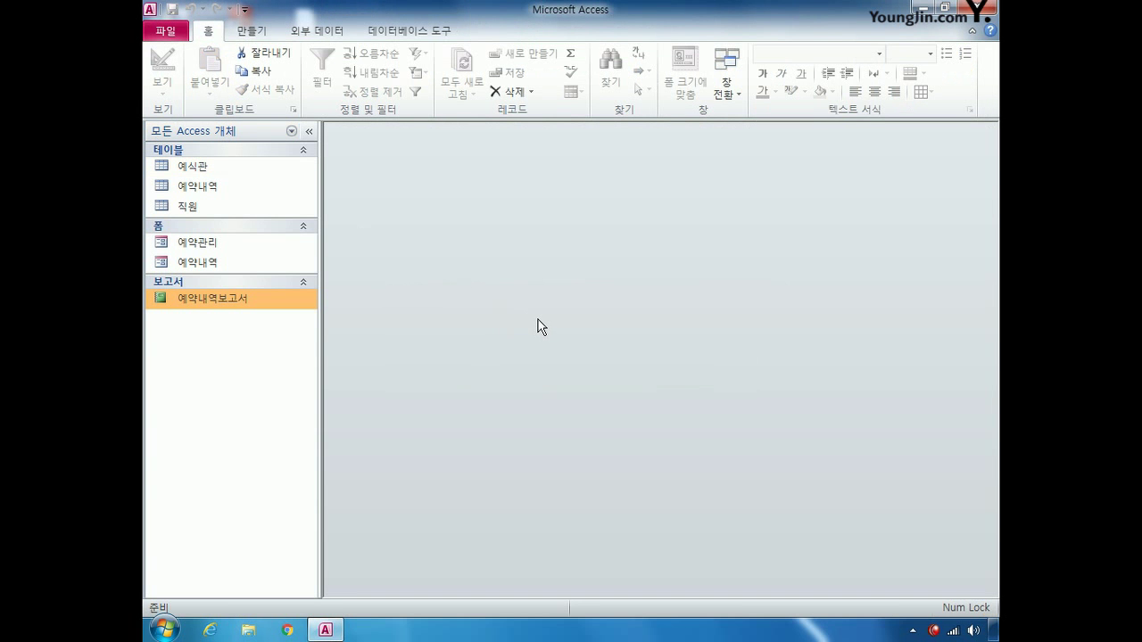
right_click(253, 243)
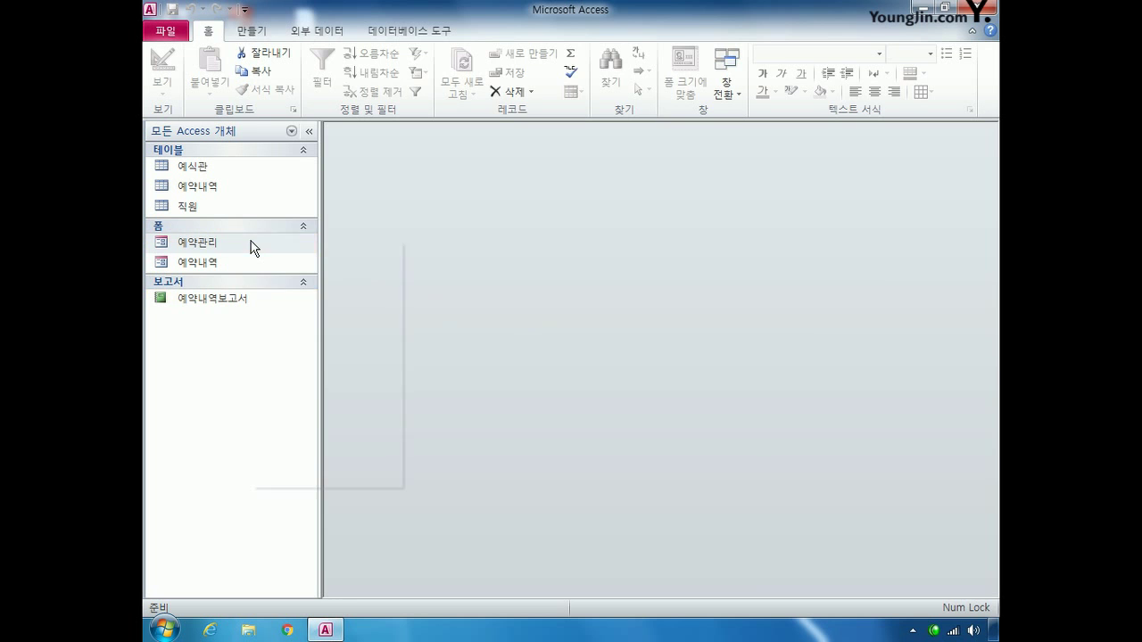
click(312, 289)
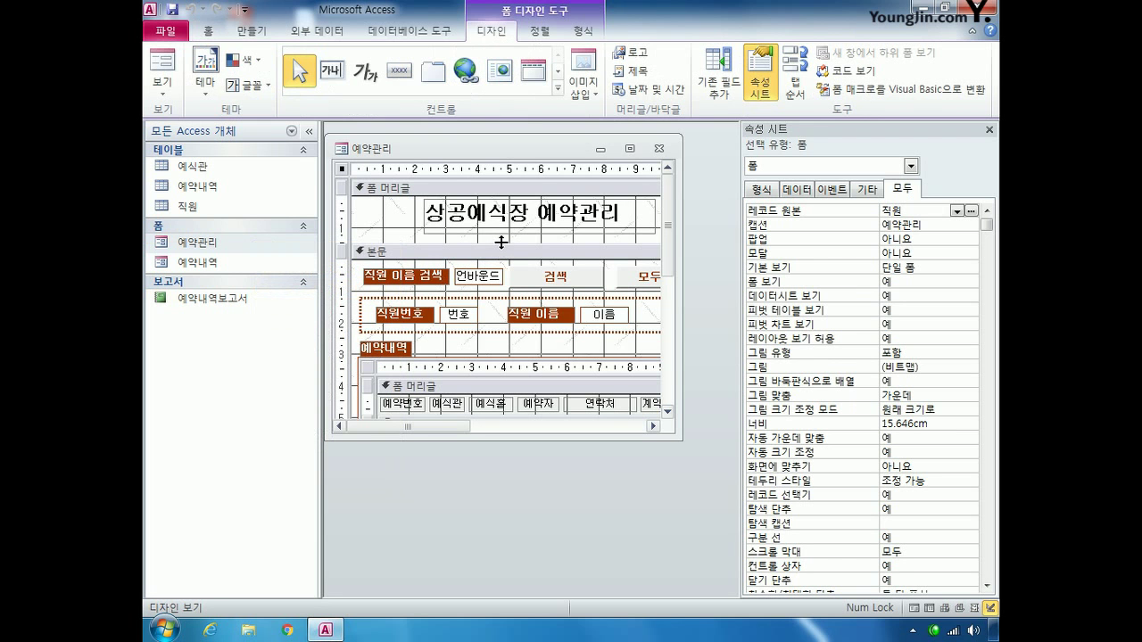
Step: Create an On Click event procedure for the cmd검색 button and make room for code in its body
click(910, 166)
click(902, 186)
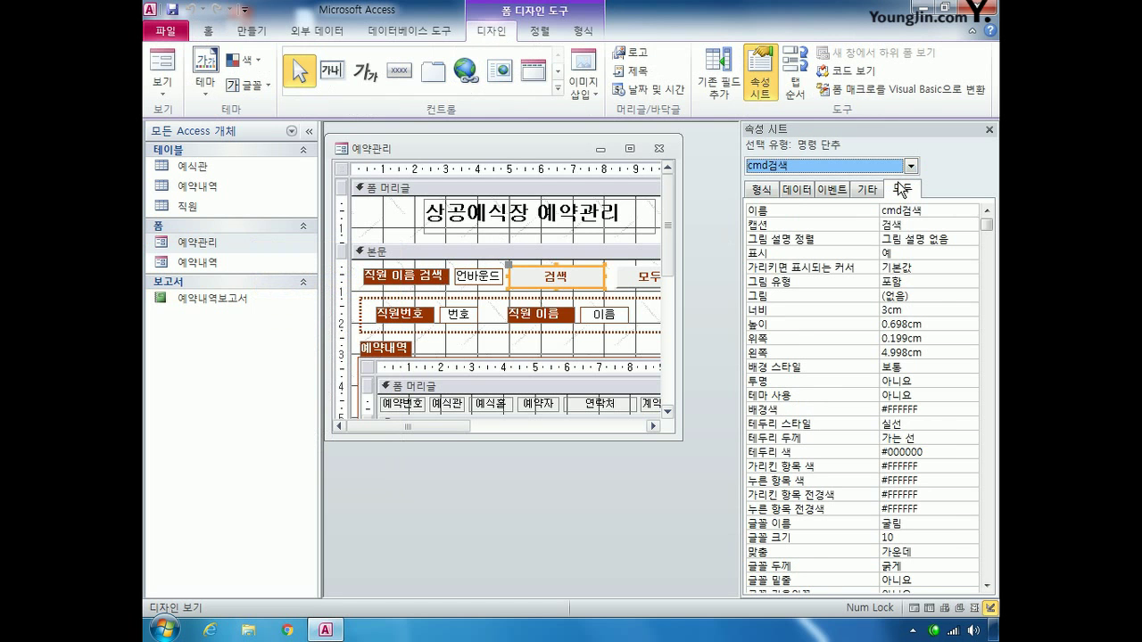
click(830, 192)
click(970, 211)
click(972, 225)
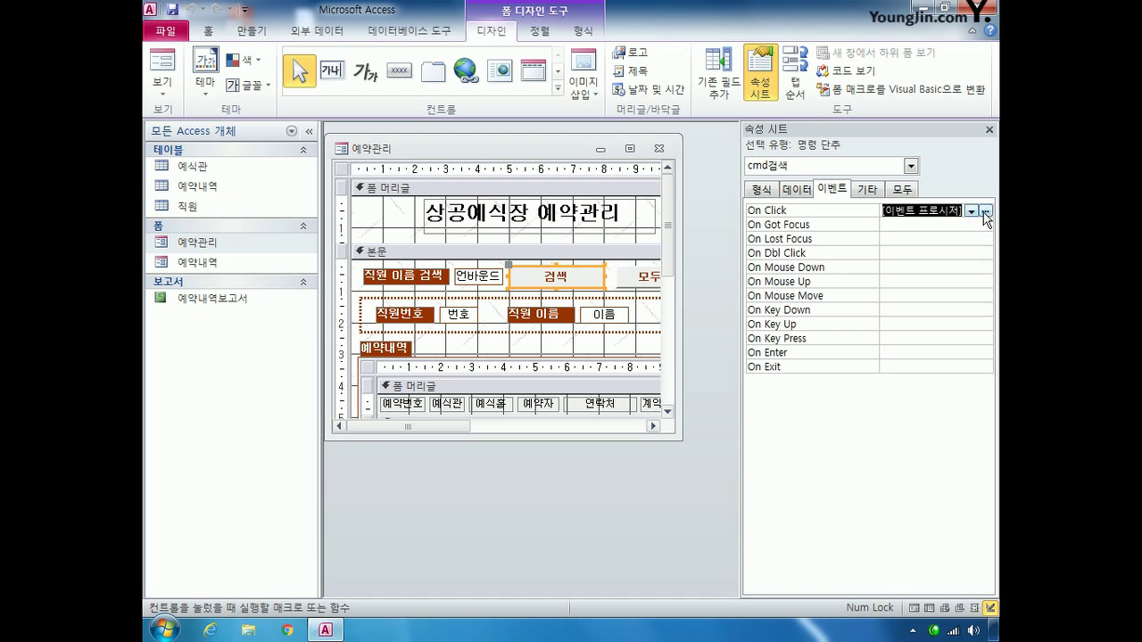
click(985, 211)
key(Return)
key(Return)
click(422, 210)
Step: Add the line Me.Filter = "이름 like '*" & txt검색 & "*'" to the cmd검색 click procedure
text(me.filter)
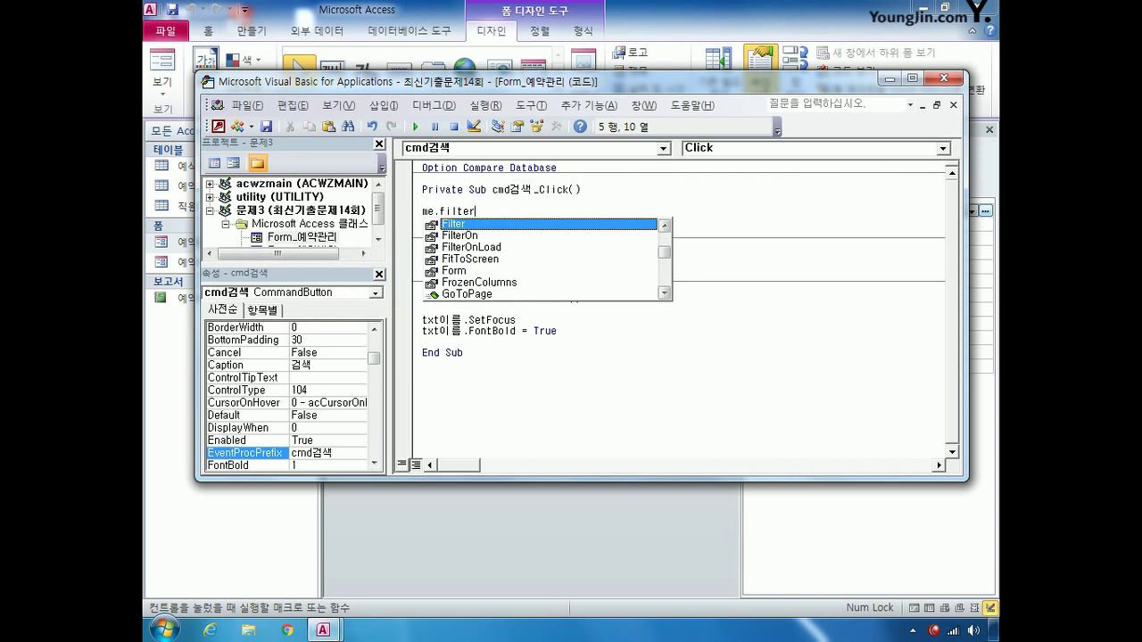
text( = "이름 )
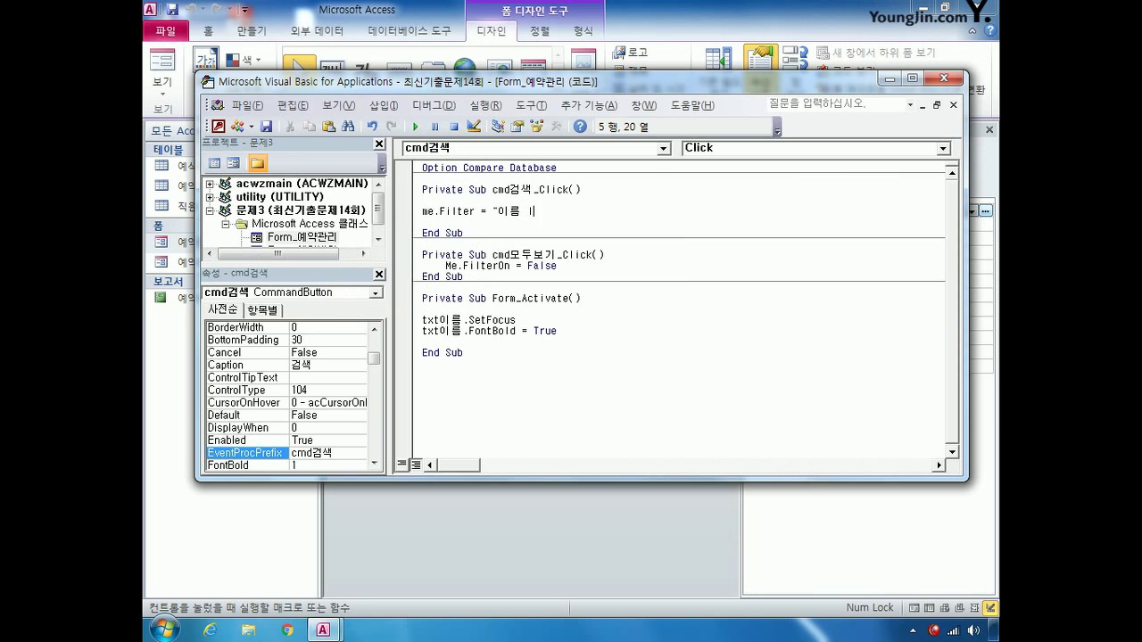
text(l)
text(ike)
text( '*")
text( & )
text(txr)
text(검색)
text( & ")
text(*)
text('")
key(Return)
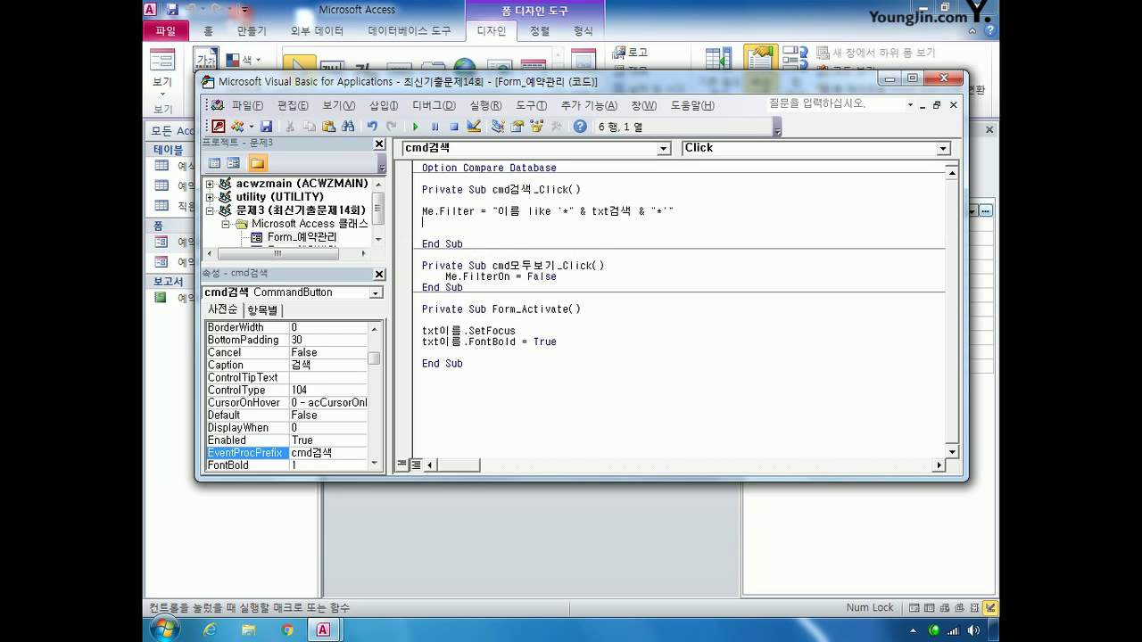
Step: Add Me.FilterOn = True below the filter line and close the code editor
text(me.filterOn =)
key(Down)
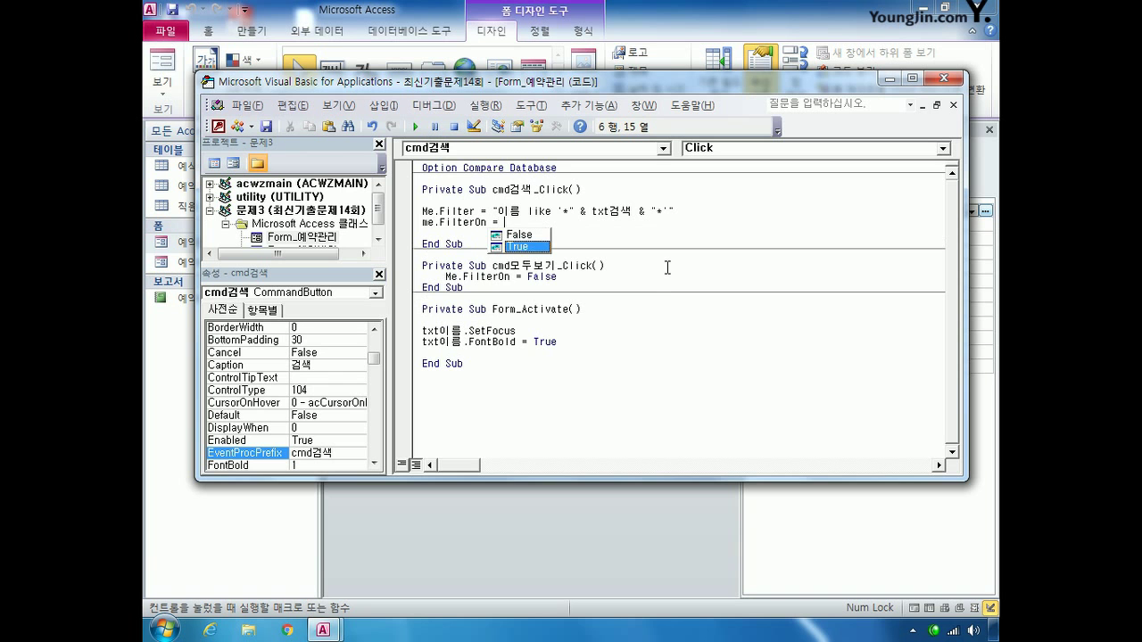
key(Tab)
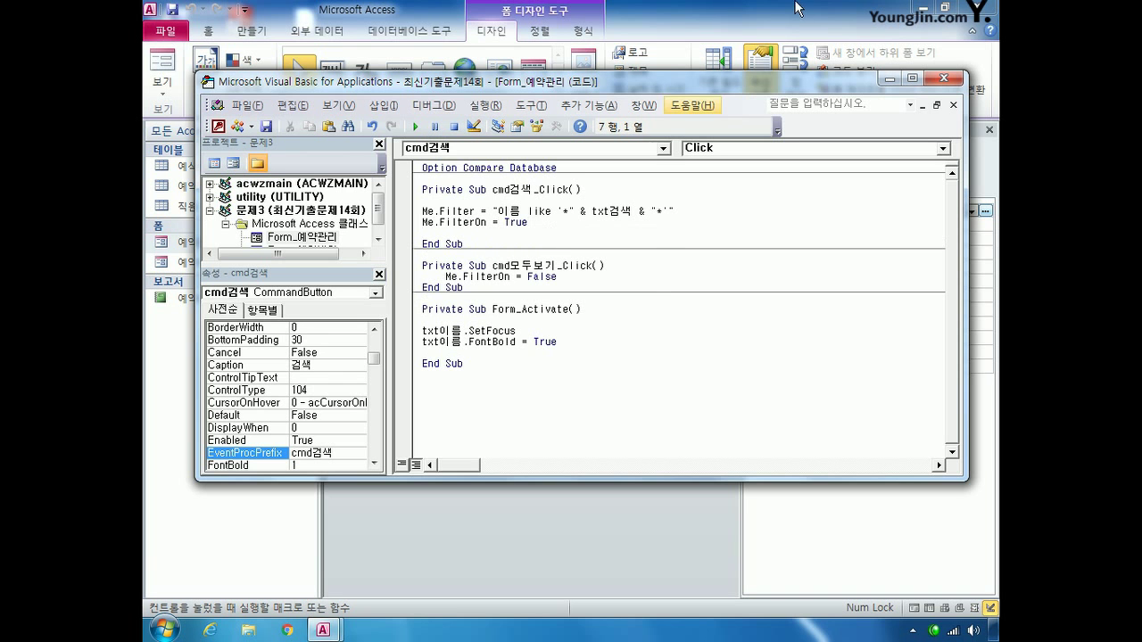
click(943, 78)
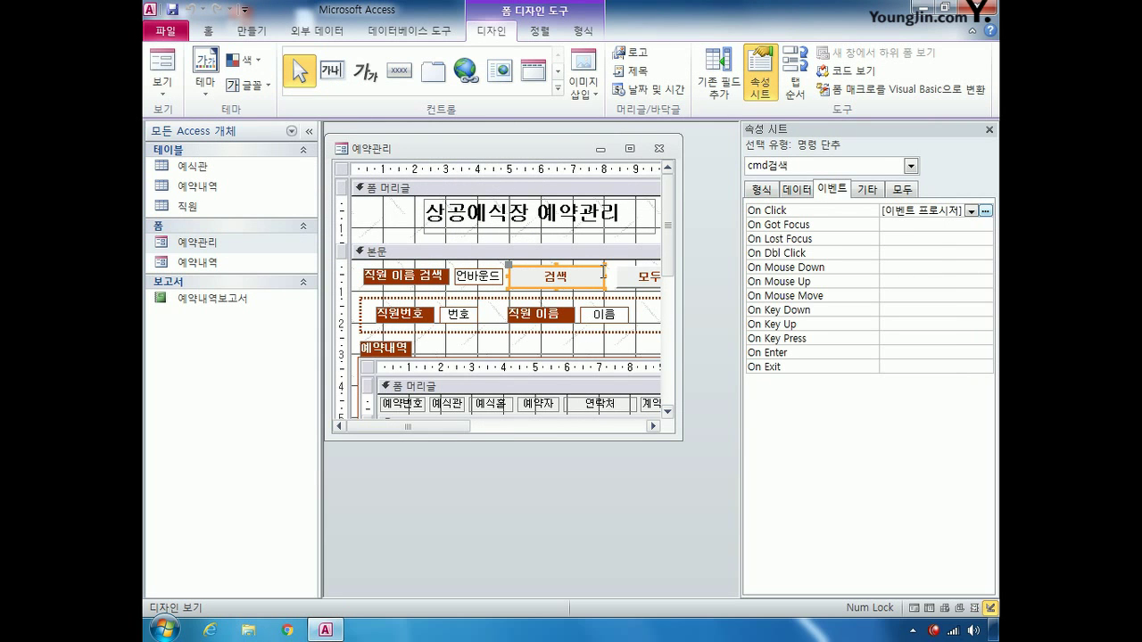
Step: Check the events of the 보고서 보기 button in the 예약관리 form footer
drag(670, 256, 657, 377)
drag(433, 426, 545, 428)
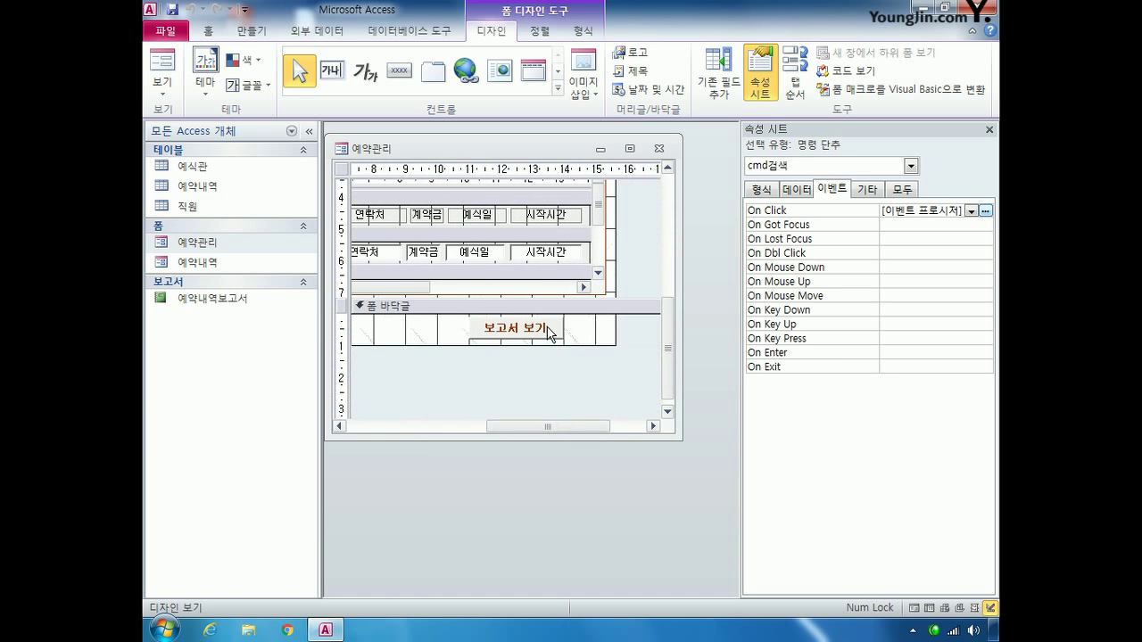
click(548, 332)
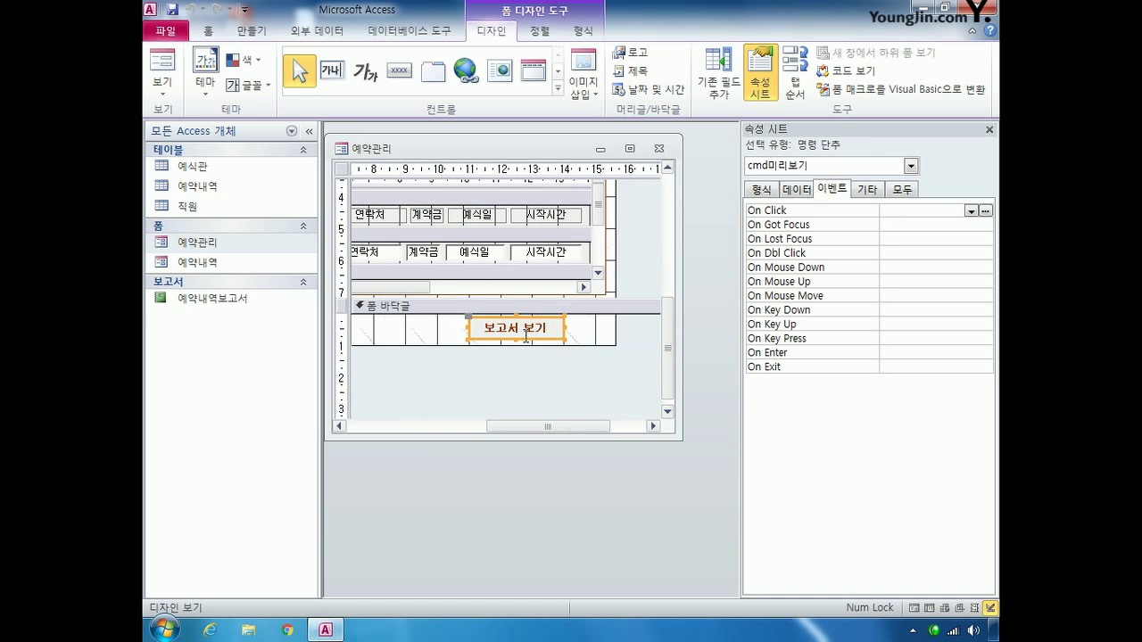
Step: Create a new macro and add an OpenReport action to it
click(252, 33)
click(936, 72)
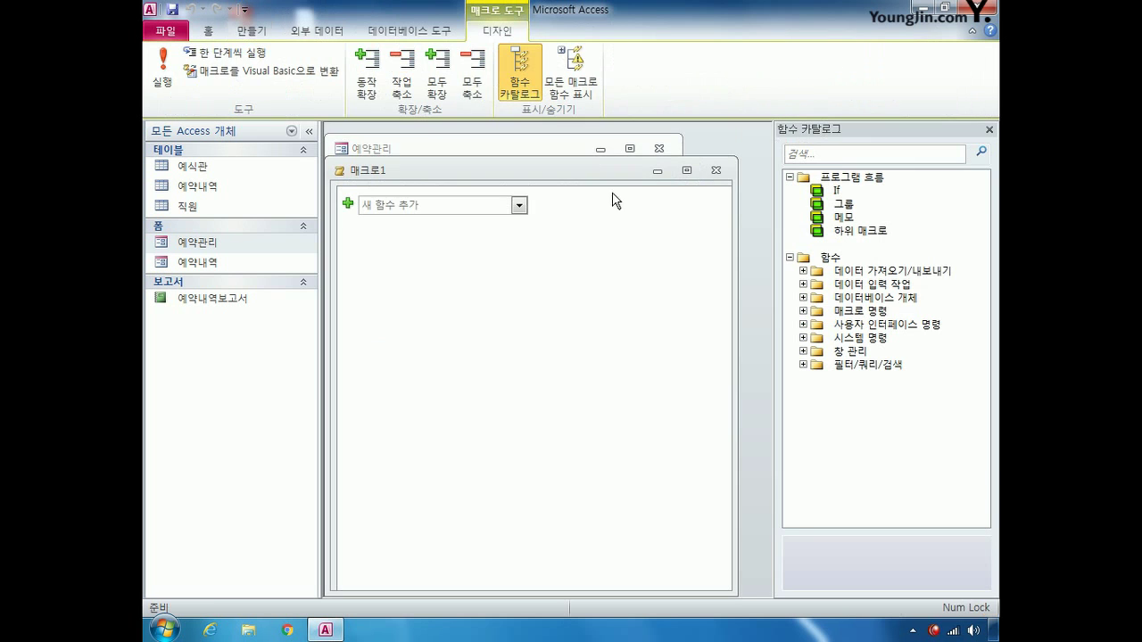
click(519, 206)
drag(523, 249, 526, 363)
click(473, 379)
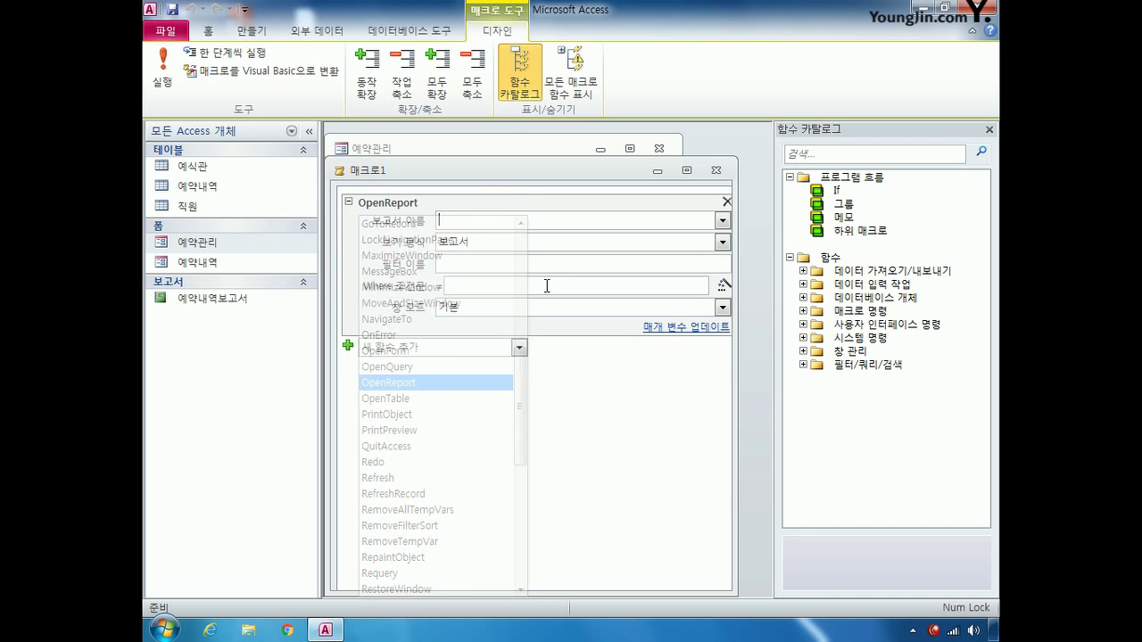
Step: Set the OpenReport action's report name to 예약내역보고서 and its view to 인쇄 미리 보기
click(722, 221)
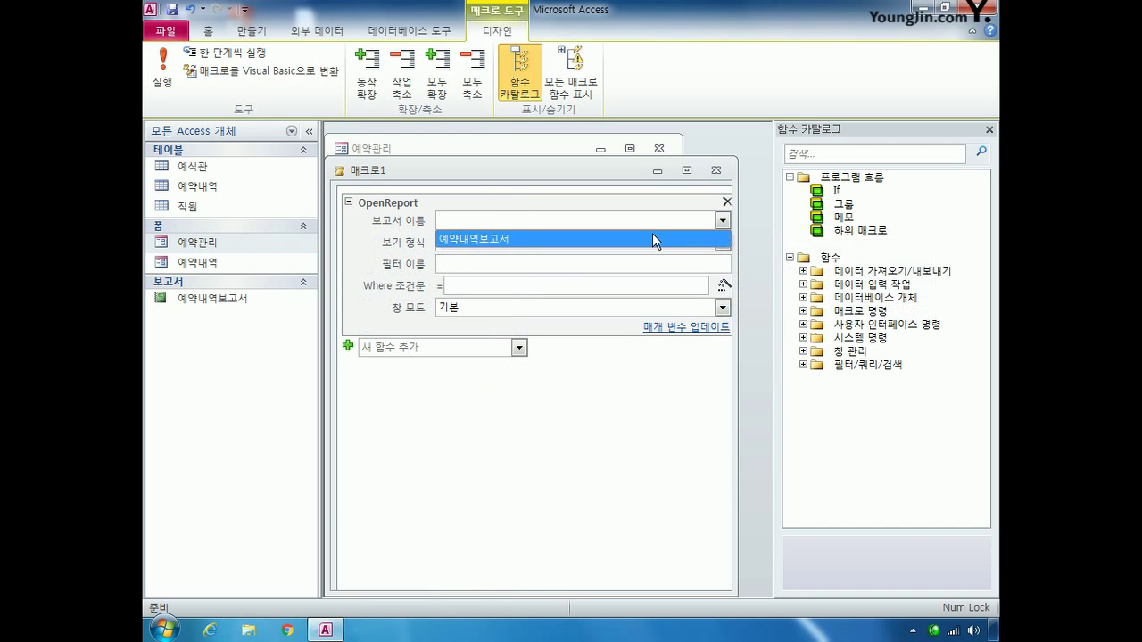
click(652, 235)
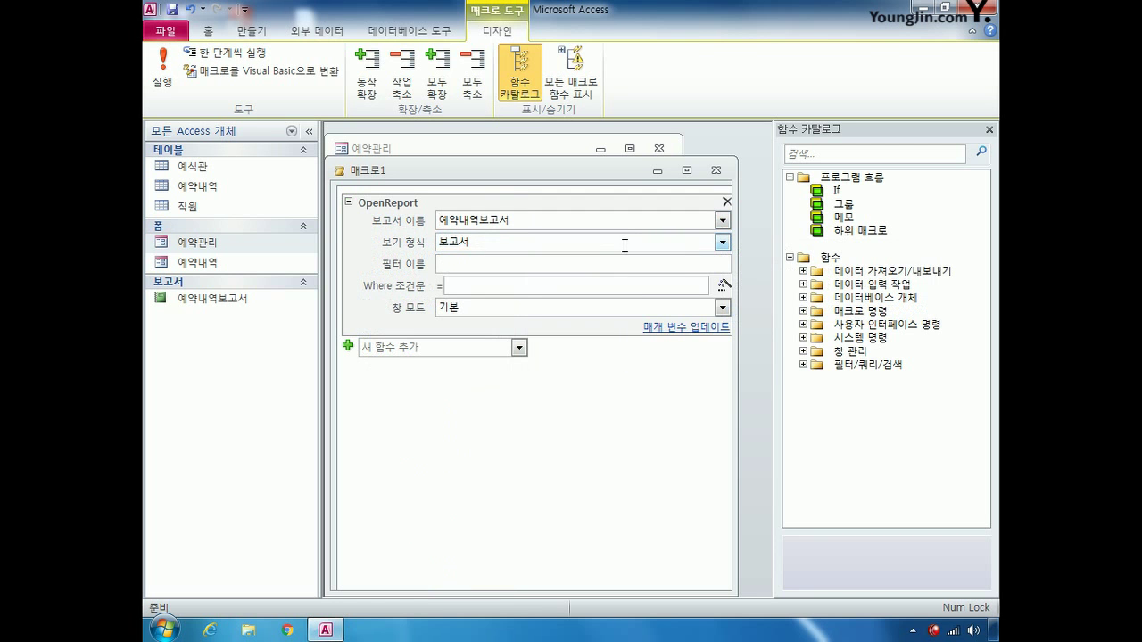
click(624, 243)
click(721, 243)
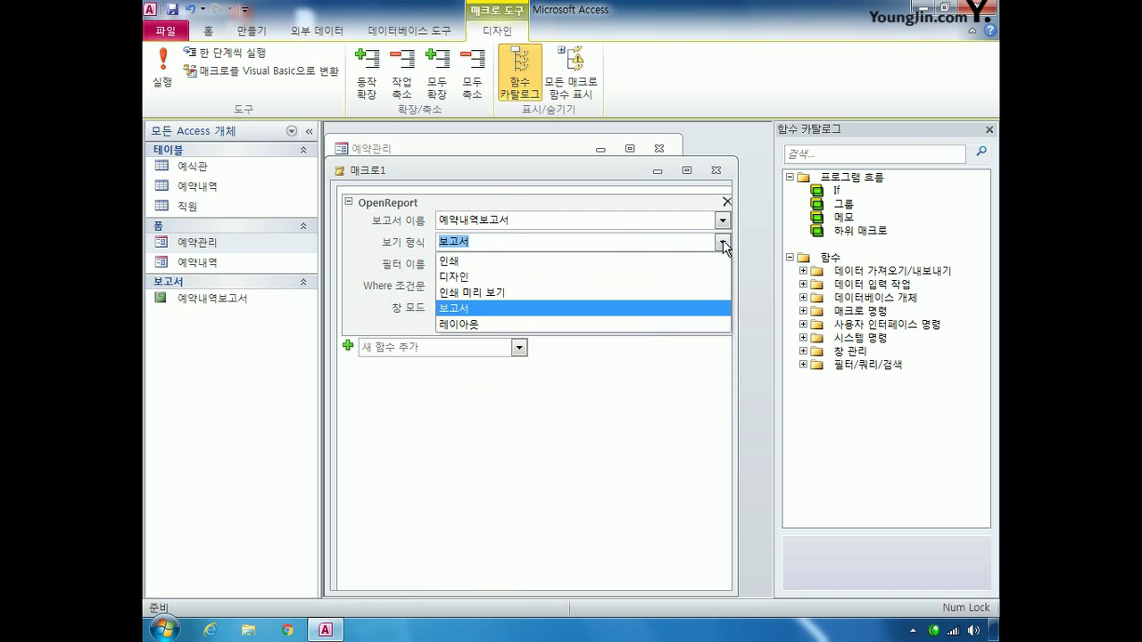
click(622, 285)
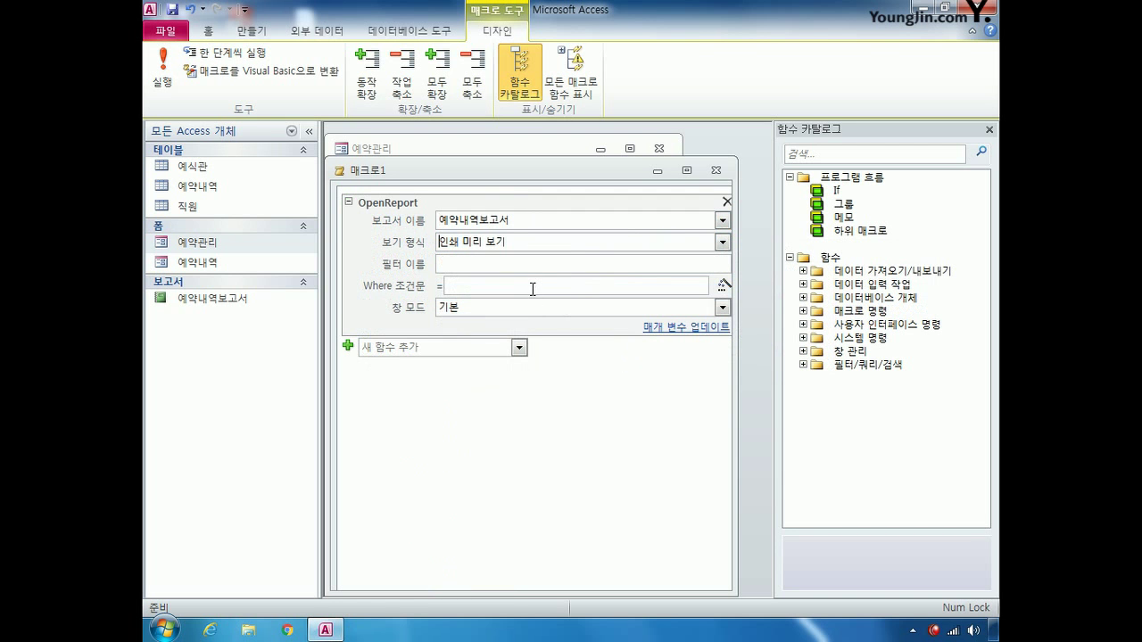
Step: Open the Expression Builder for the OpenReport action's Where condition and start the expression with [담당직원]=
click(532, 285)
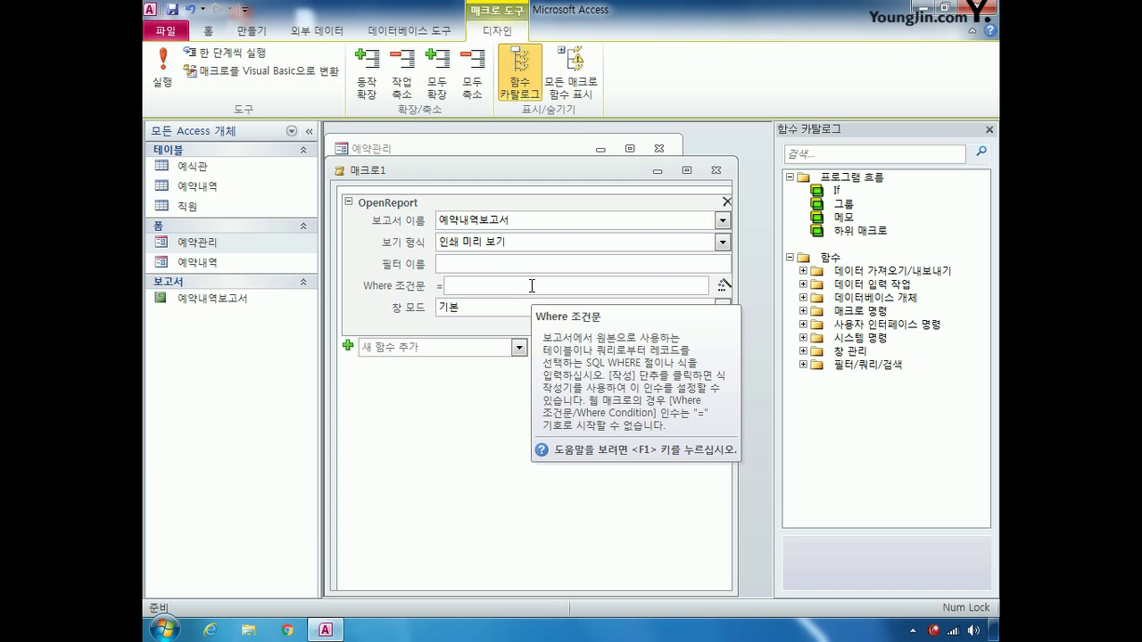
click(722, 285)
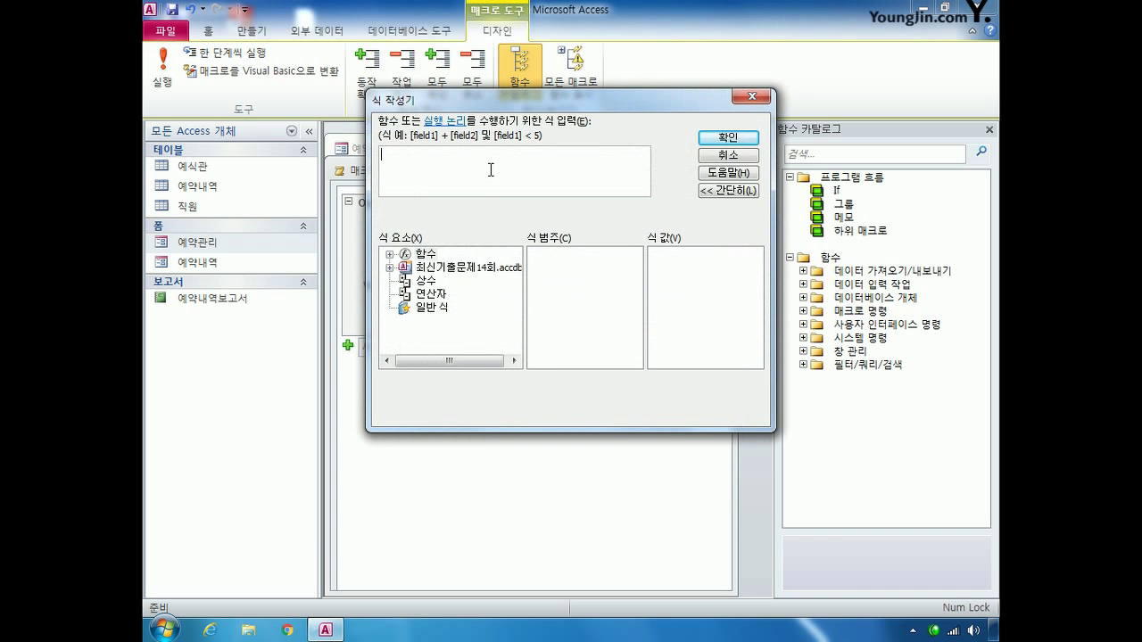
text(재)
key(BackSpace)
key(BackSpace)
text(ㄷㅏ랑)
key(BackSpace)
key(BackSpace)
key(BackSpace)
text(담당자ㄱ원]=)
Step: Complete the Where condition with the txt번호 control of the 예약관리 form, giving [담당직원]= Forms![예약관리]![txt번호]
click(389, 266)
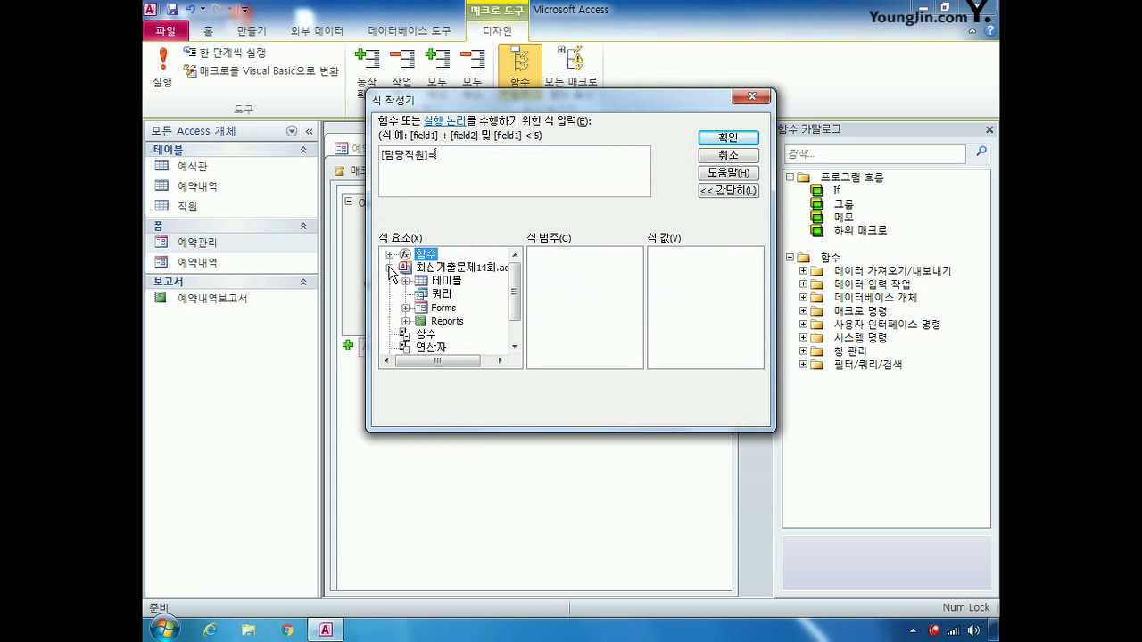
click(406, 307)
click(421, 334)
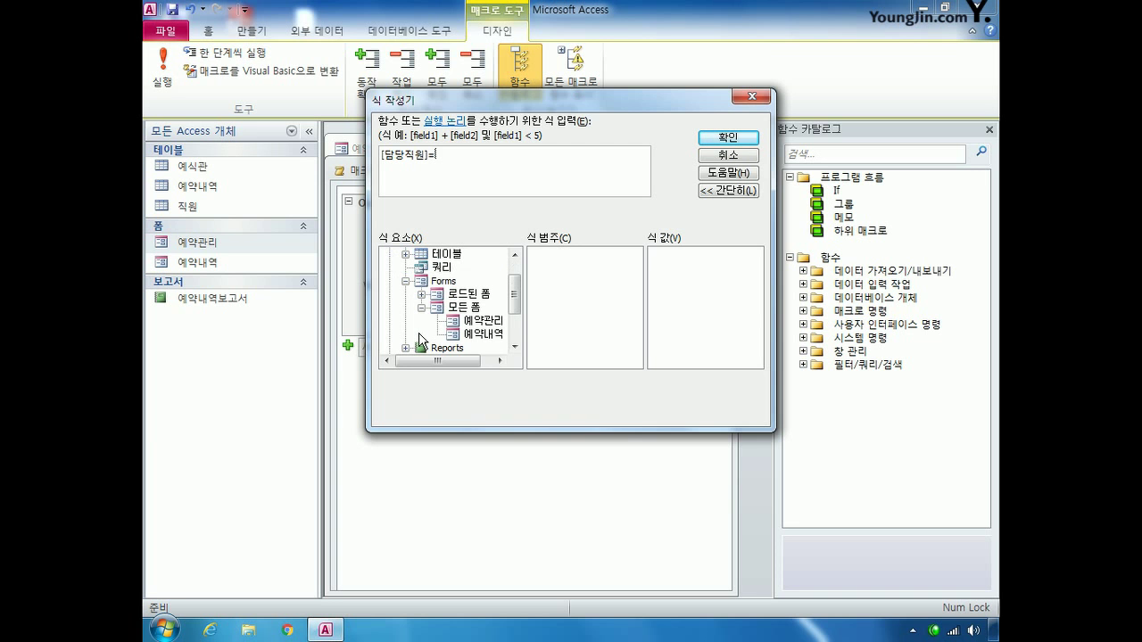
click(482, 334)
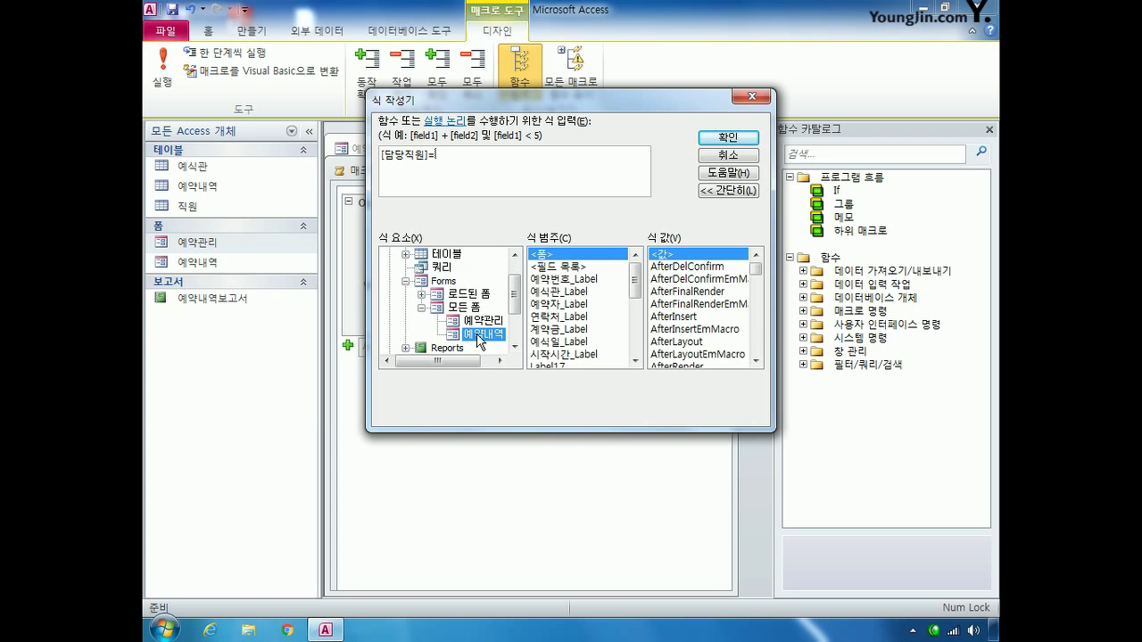
click(481, 321)
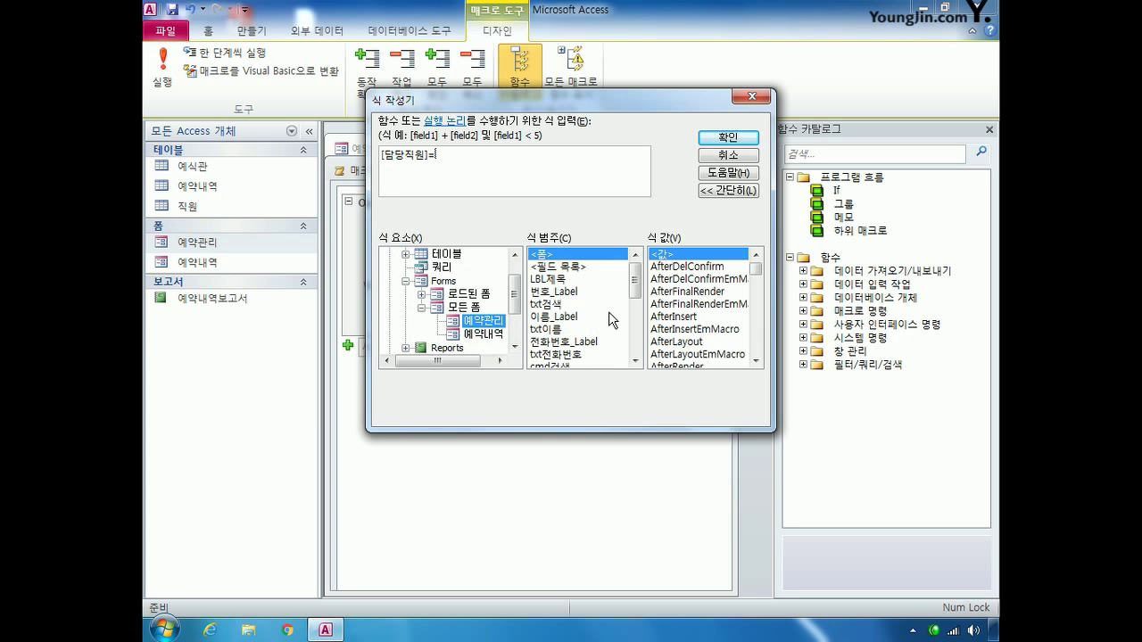
drag(634, 294, 635, 317)
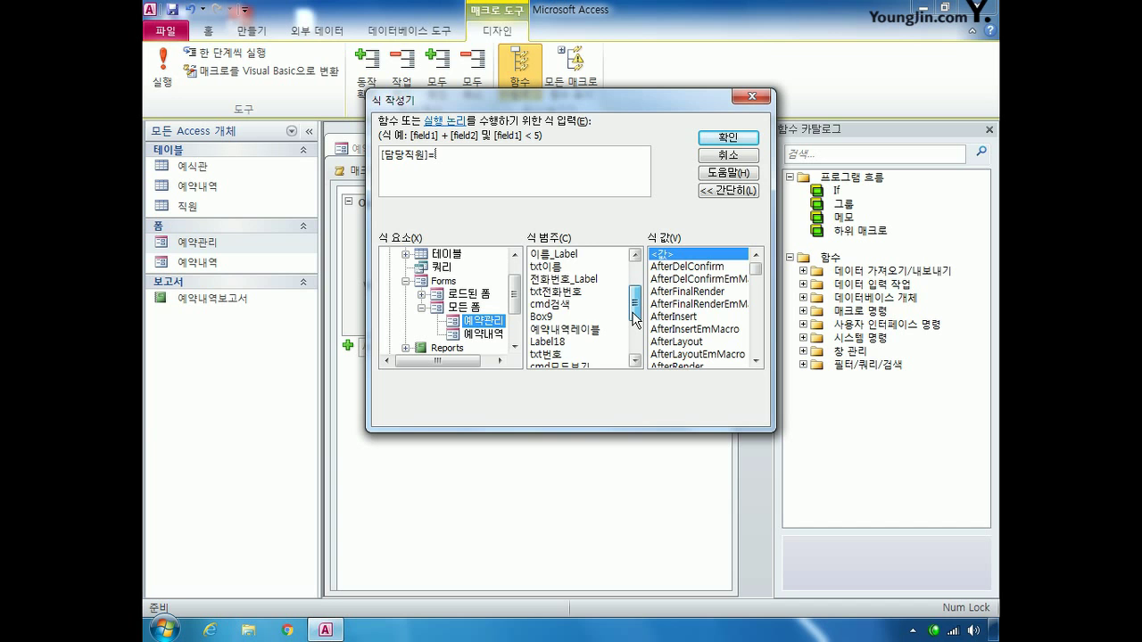
drag(635, 317, 635, 323)
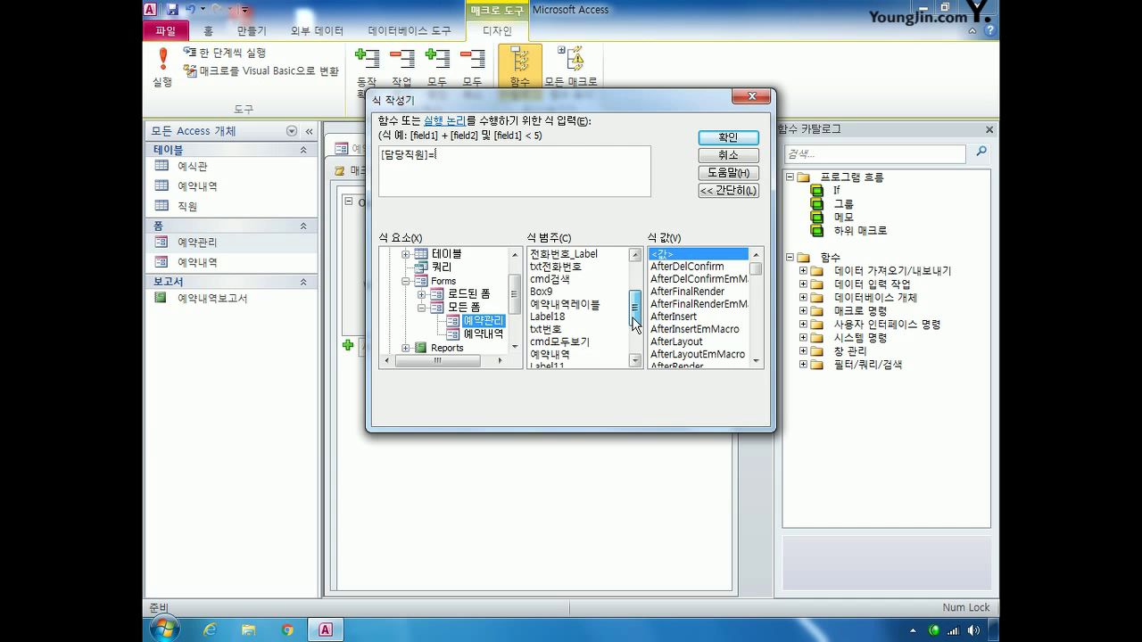
click(553, 330)
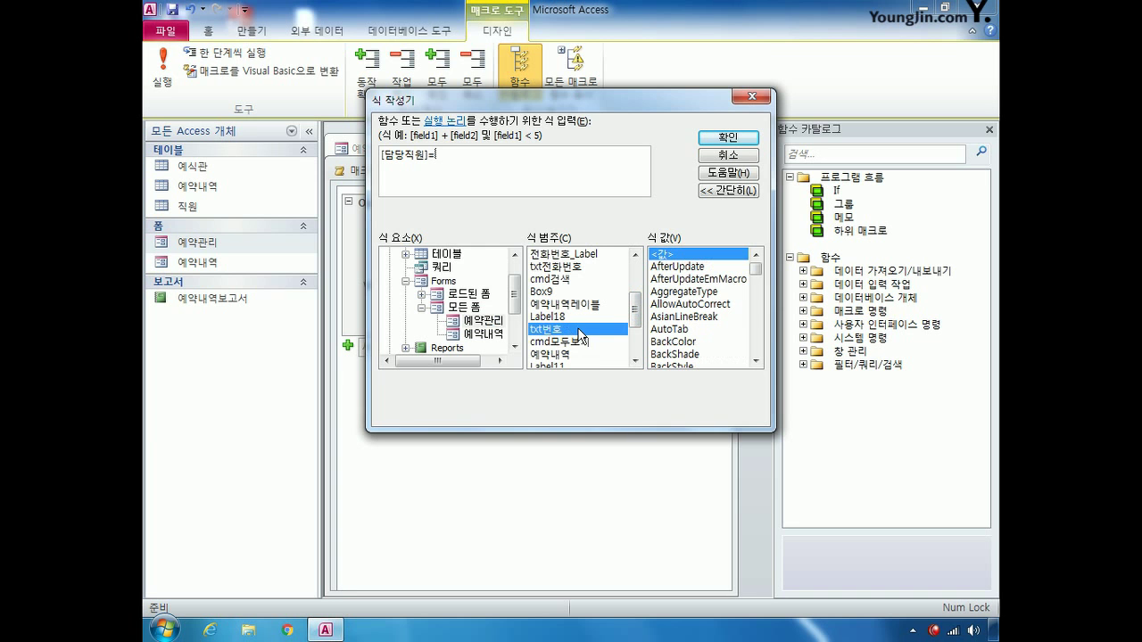
double_click(578, 331)
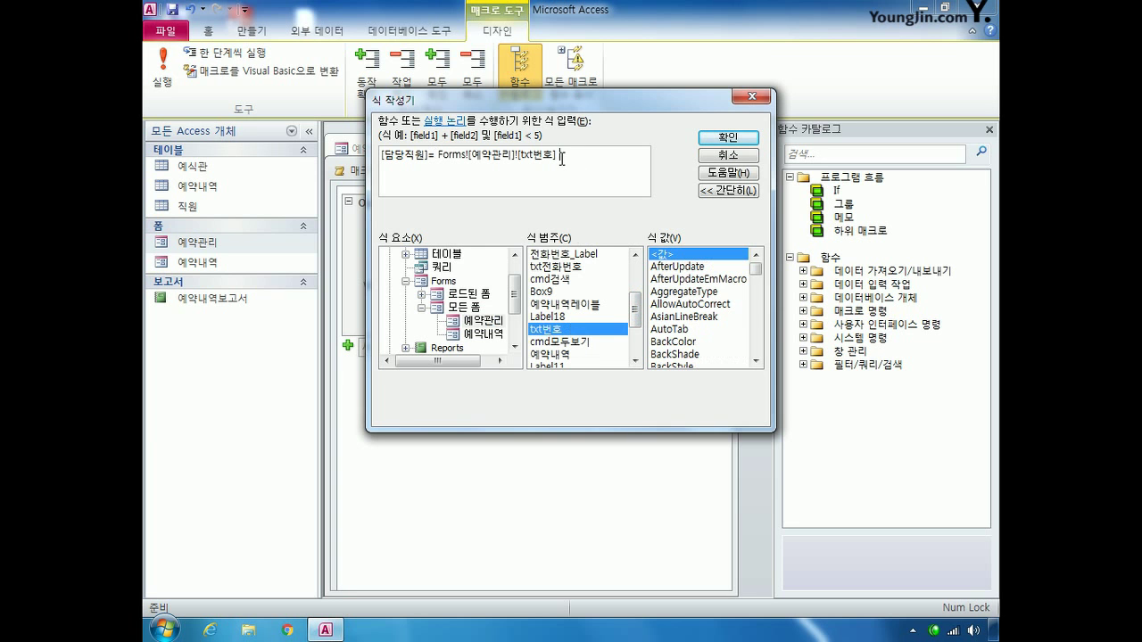
click(726, 138)
Step: Close the macro and save it under the name 보고서보기
click(714, 170)
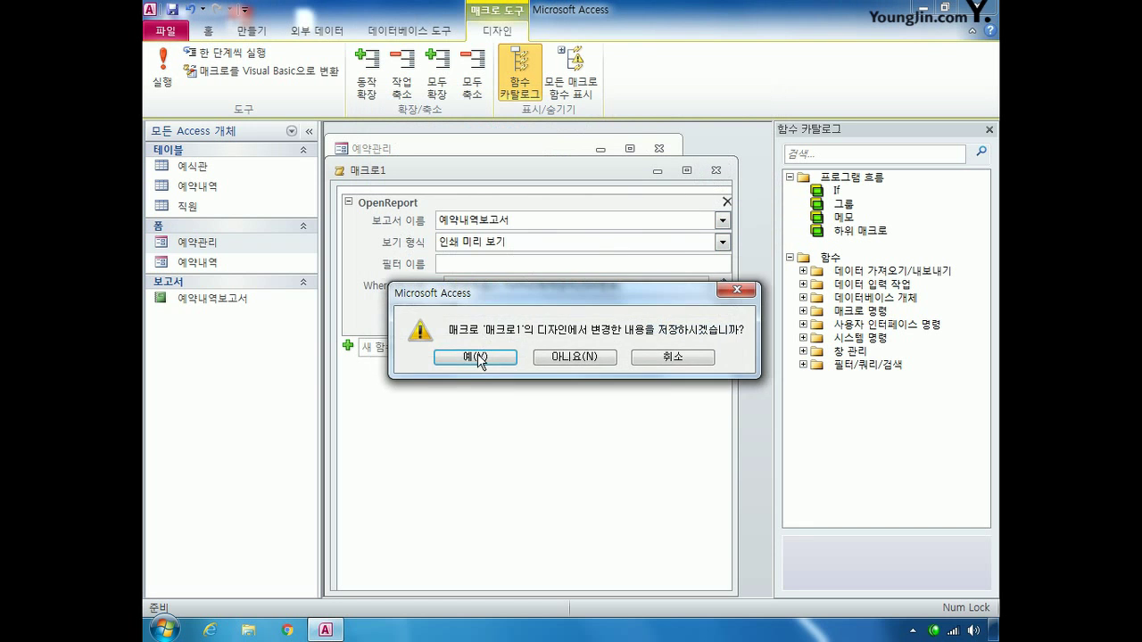
click(482, 356)
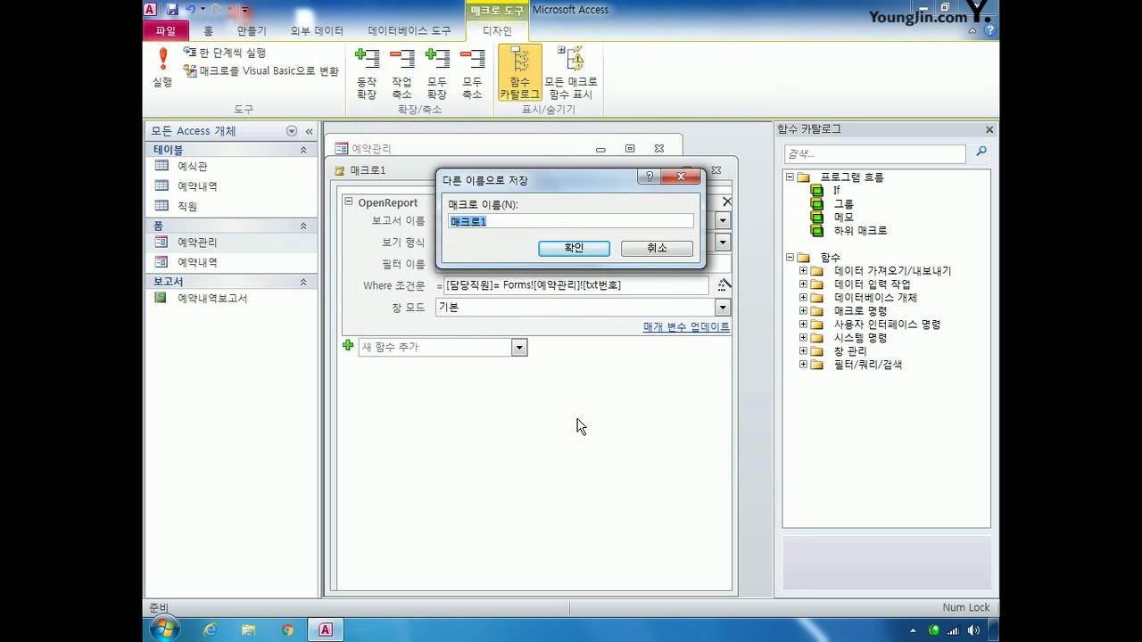
text(ㅂ)
text(고서보기)
click(591, 250)
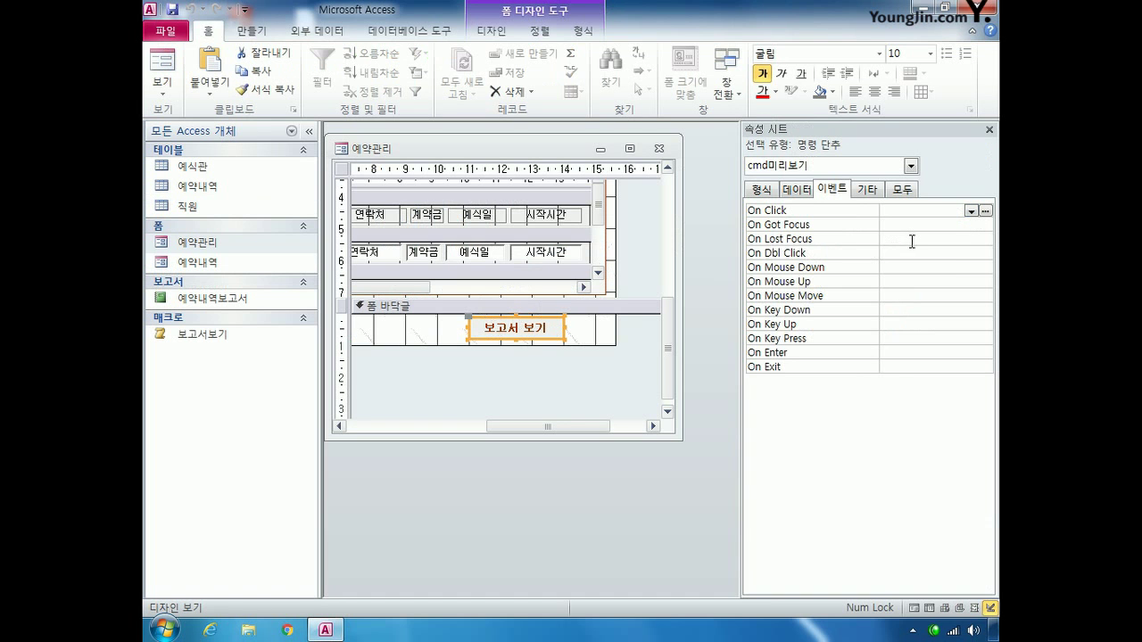
Step: Assign the 보고서보기 macro to the 보고서 보기 button's On Click event, and close the 예약관리 form with its changes saved
click(971, 210)
click(945, 223)
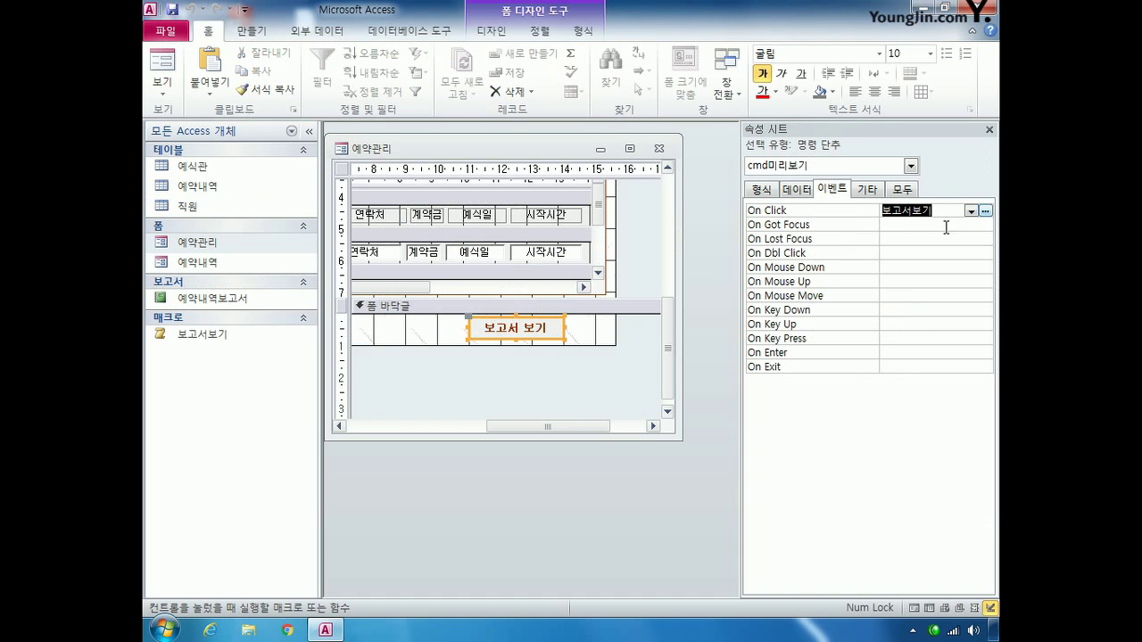
click(662, 150)
click(465, 355)
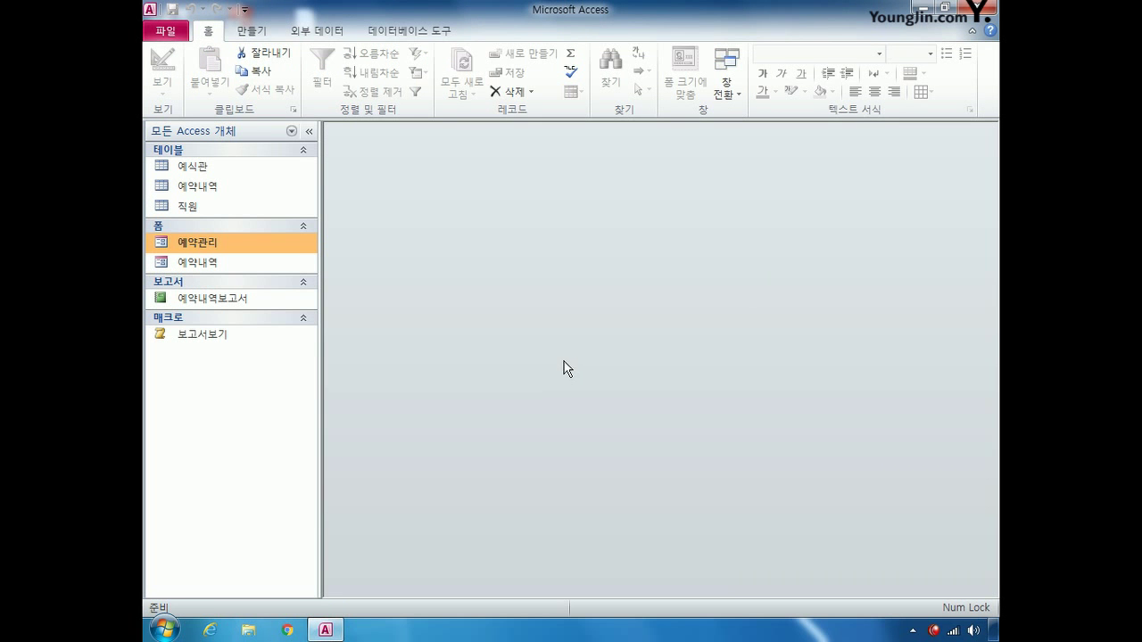
Step: Create a new query in design view containing the 예약내역 and 예식관 tables
click(251, 31)
click(403, 76)
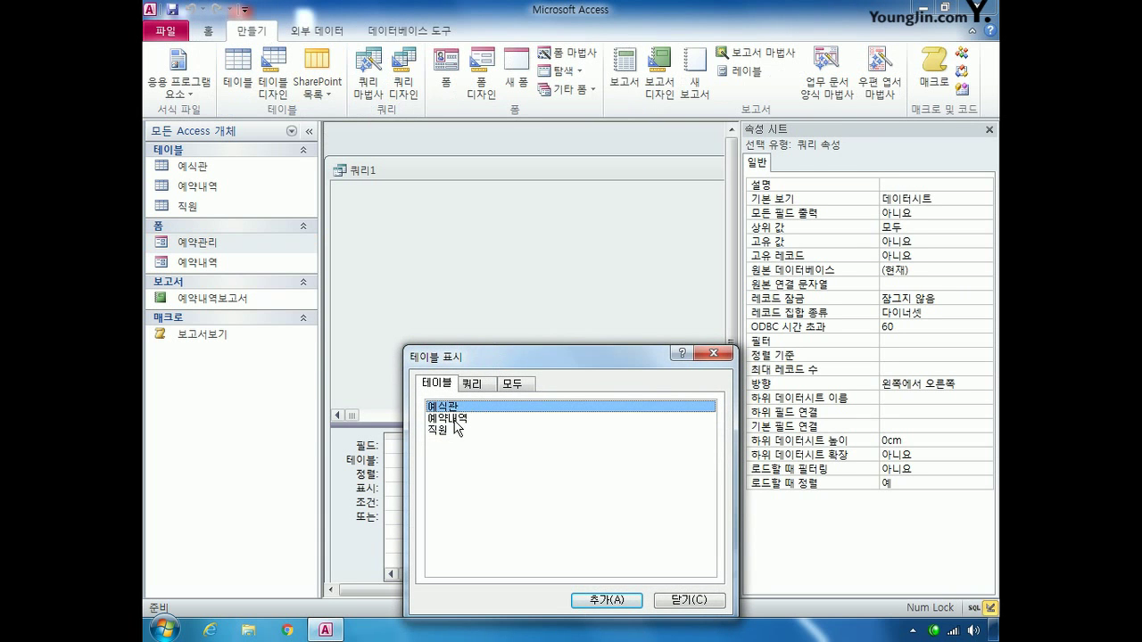
double_click(454, 419)
double_click(454, 408)
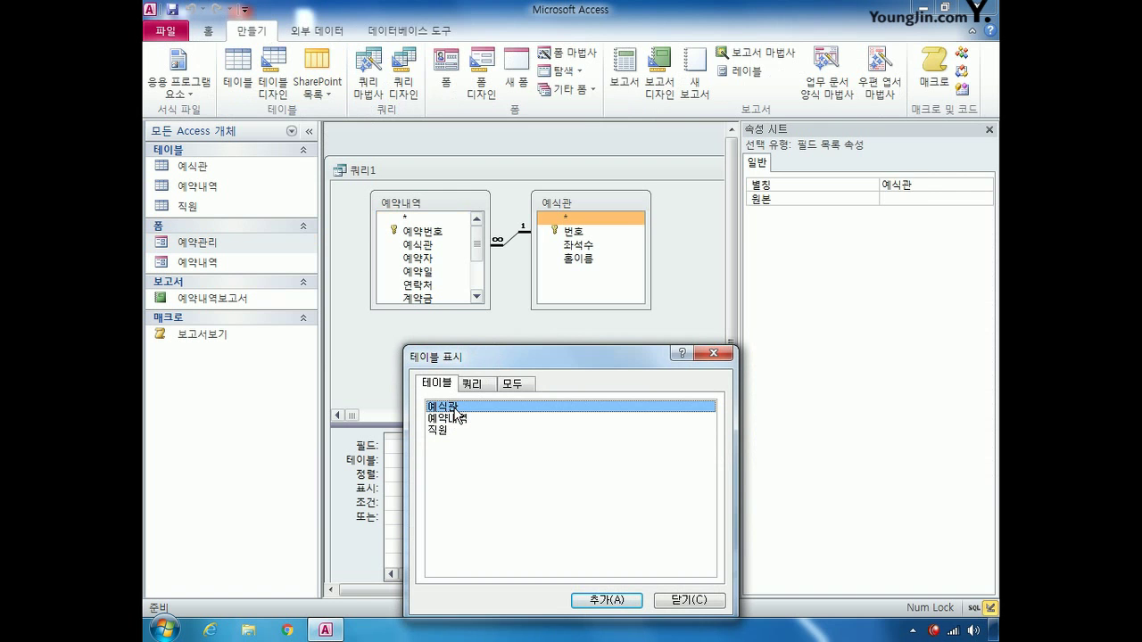
click(682, 599)
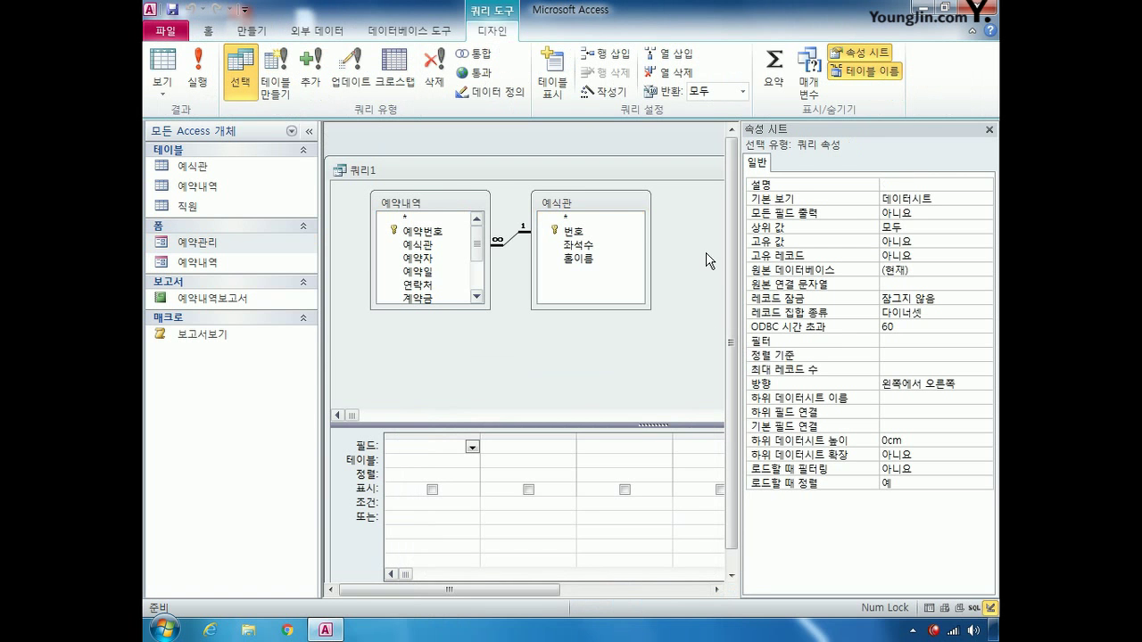
Step: Hide the navigation pane and property sheet to make room, and change the query type to a crosstab query
click(310, 130)
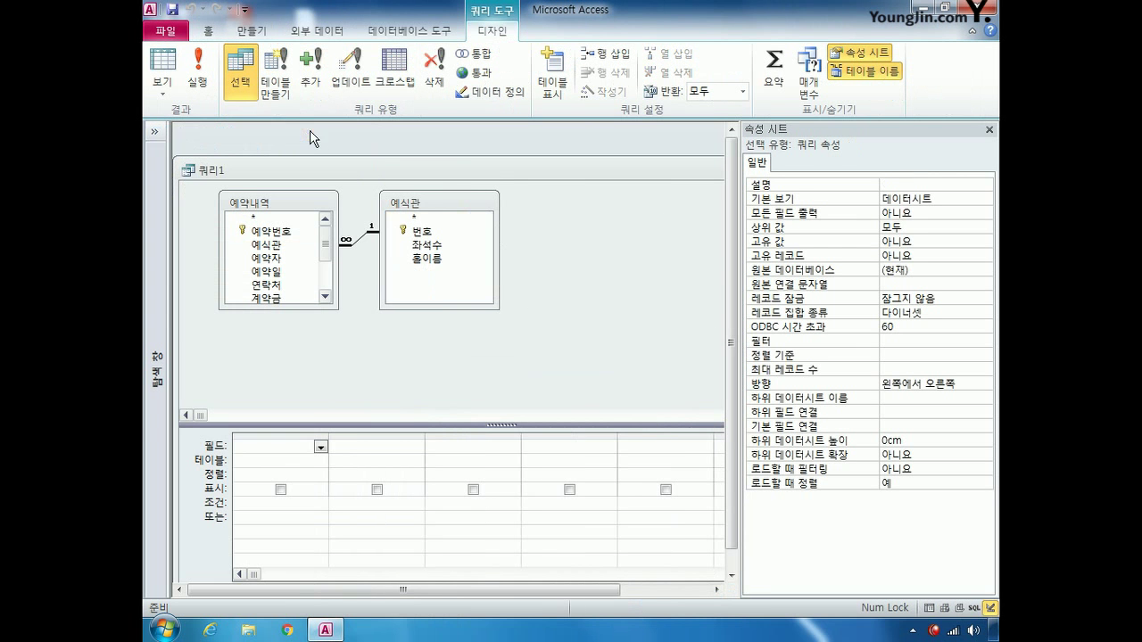
click(988, 129)
drag(629, 178, 683, 156)
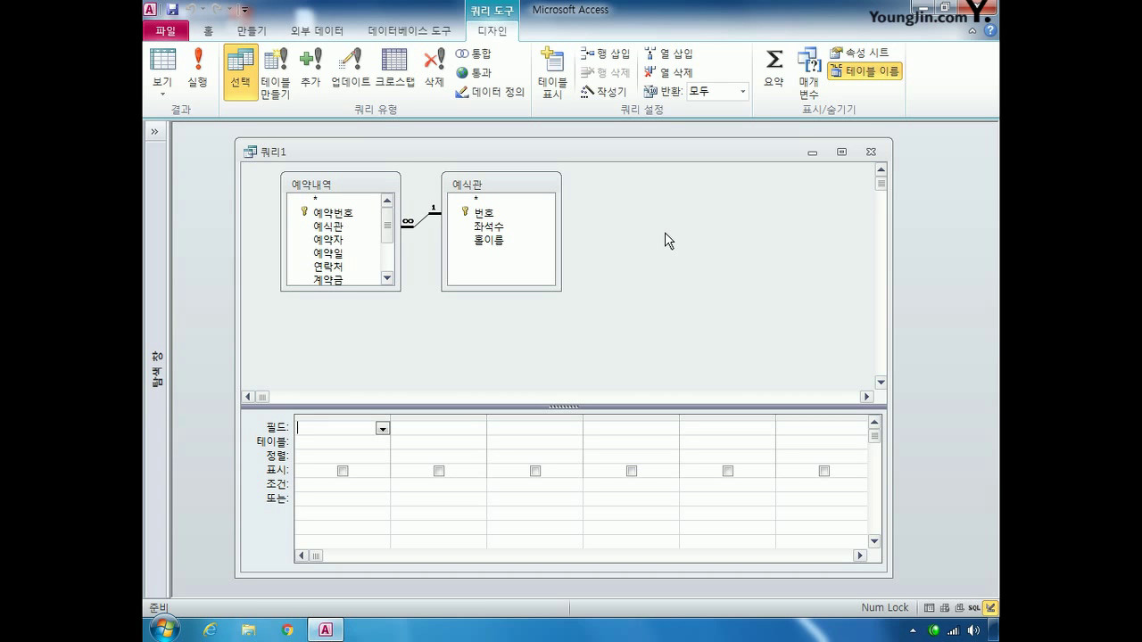
right_click(650, 244)
mouse_move(732, 368)
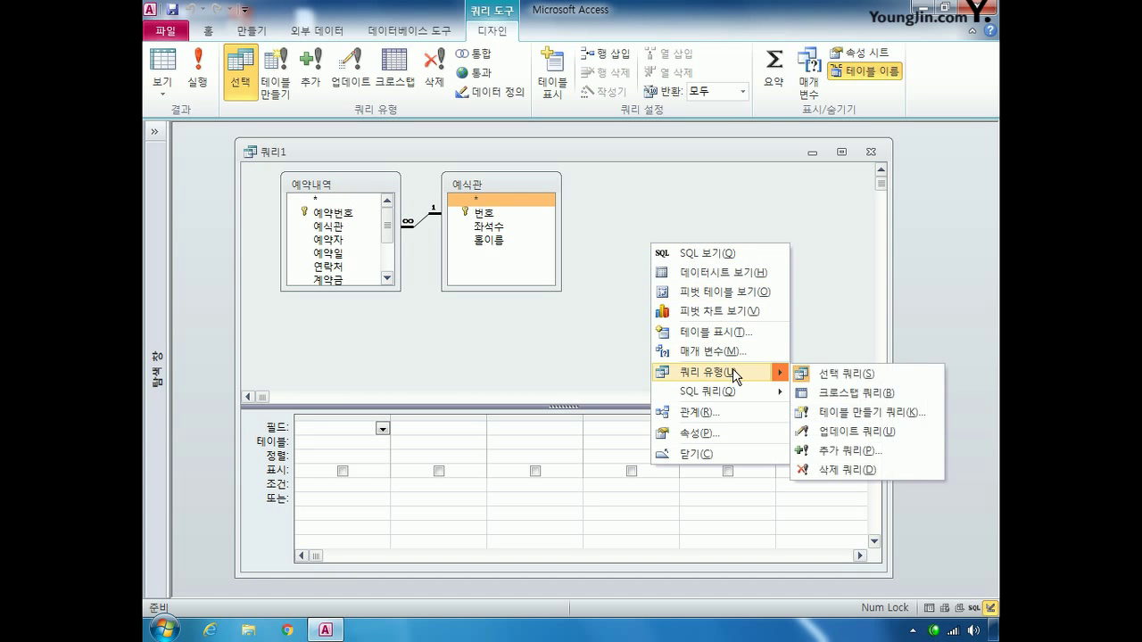
click(830, 393)
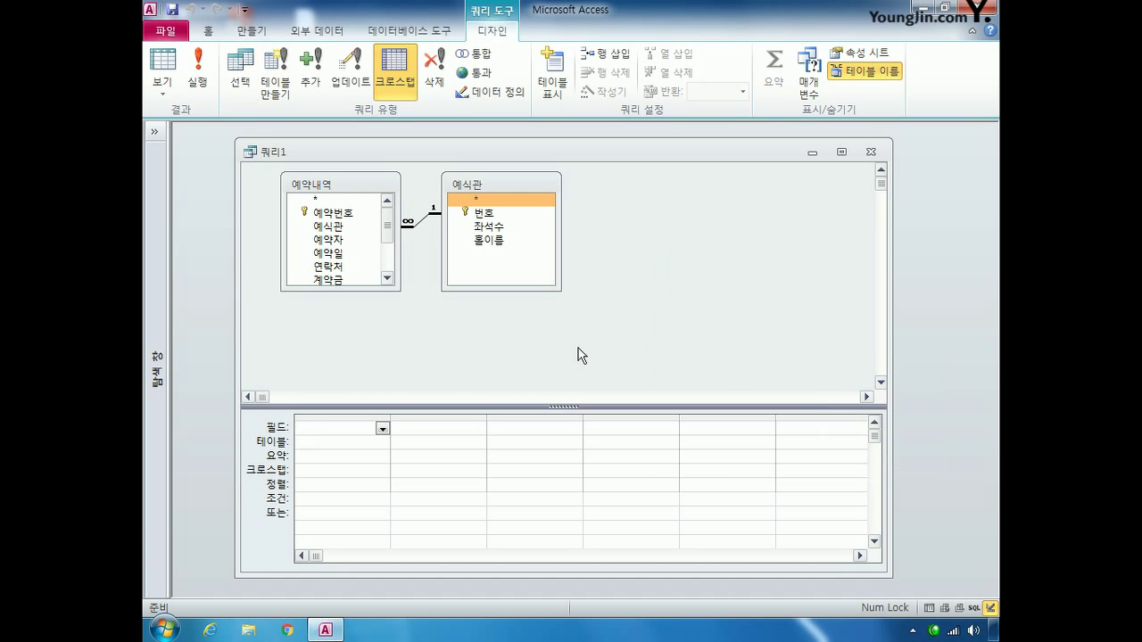
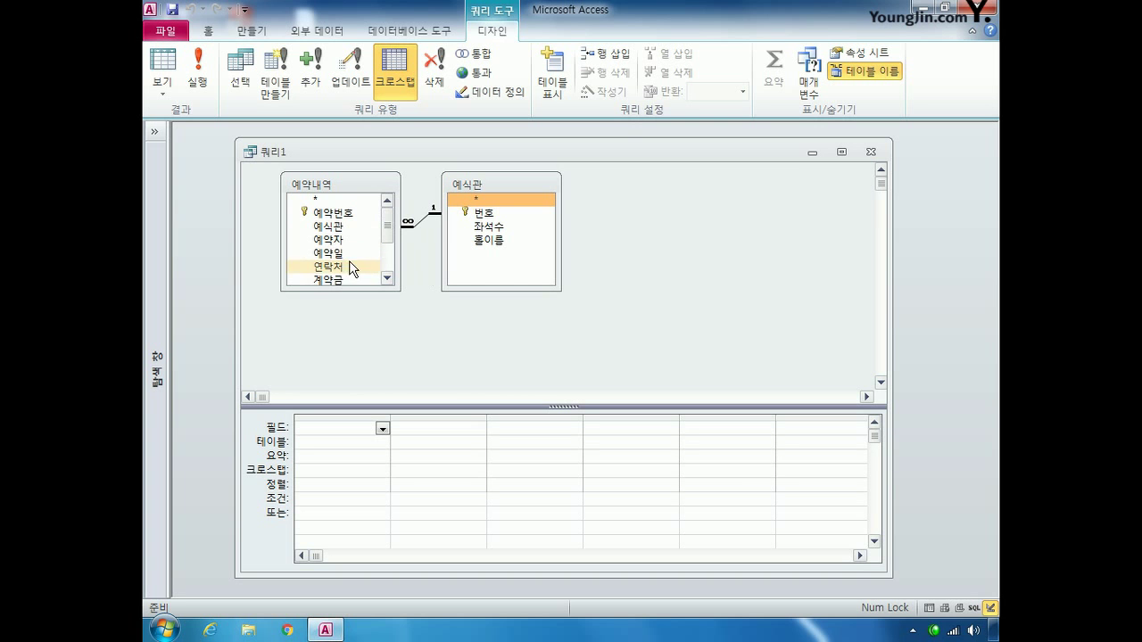
Step: Add 예식일 from 예약내역 as the first query field and turn it into the expression Month([예식일]) & "월"
drag(389, 227, 390, 257)
drag(328, 230, 338, 425)
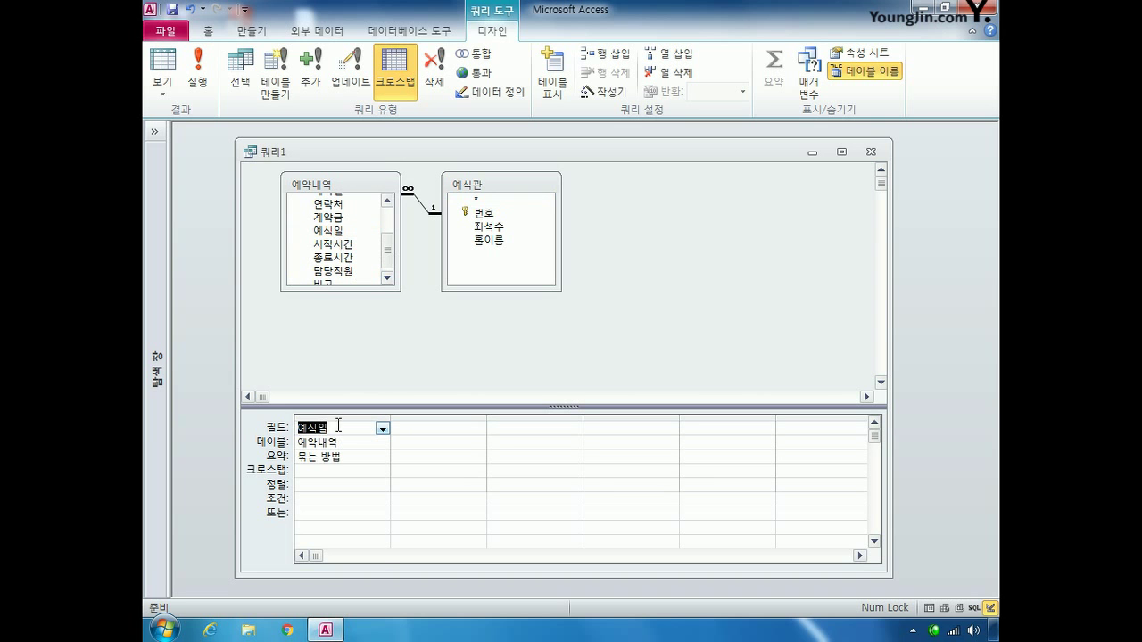
click(300, 427)
text(month()
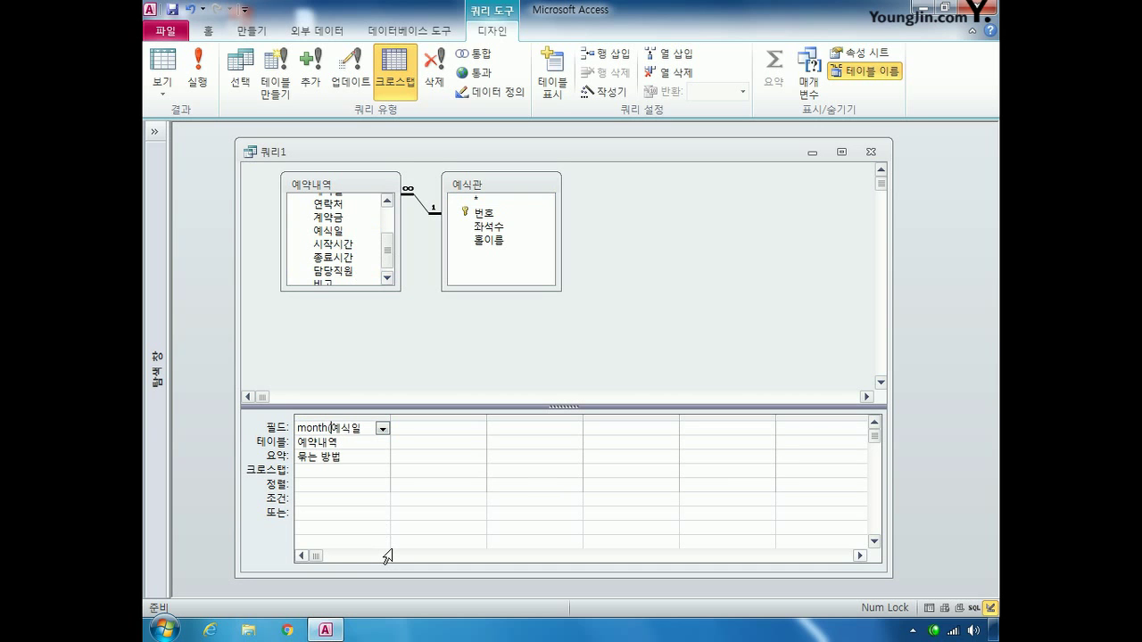
text([)
key(End)
text(]))
text(& "월")
Step: Set the month expression's crosstab role to 행 머리글 and widen its column to fit the expression
click(354, 458)
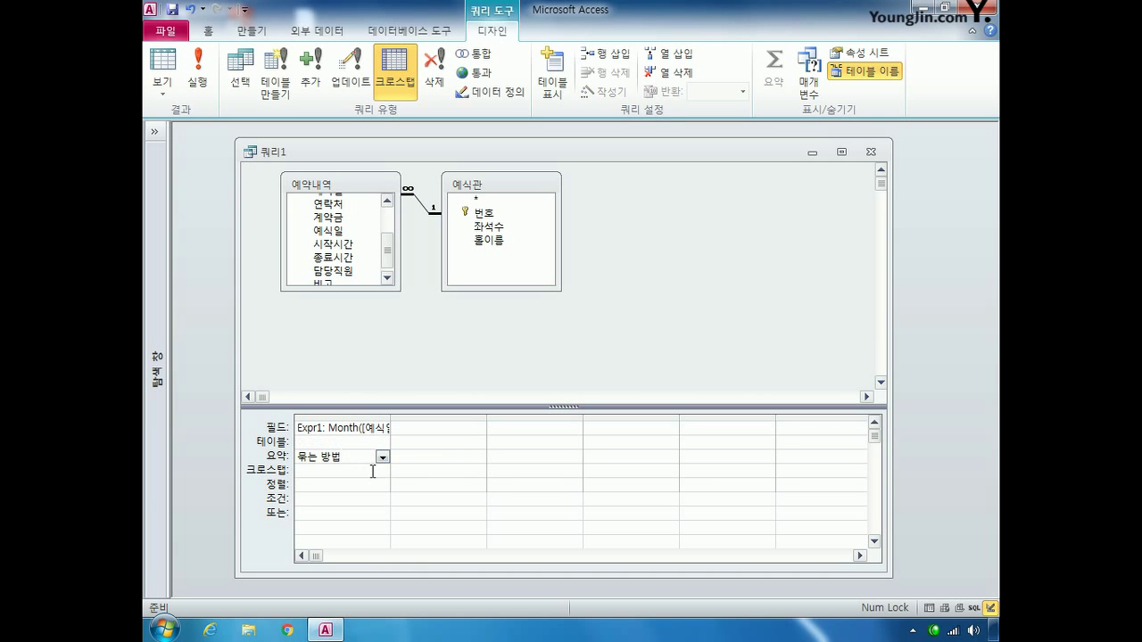
click(381, 470)
click(381, 470)
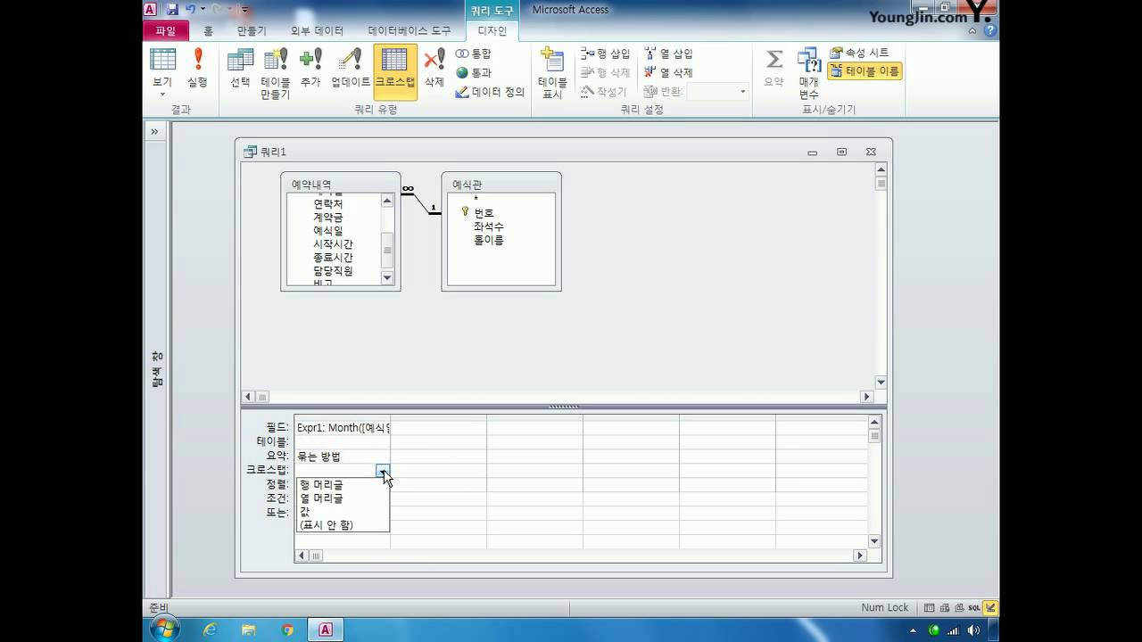
click(375, 486)
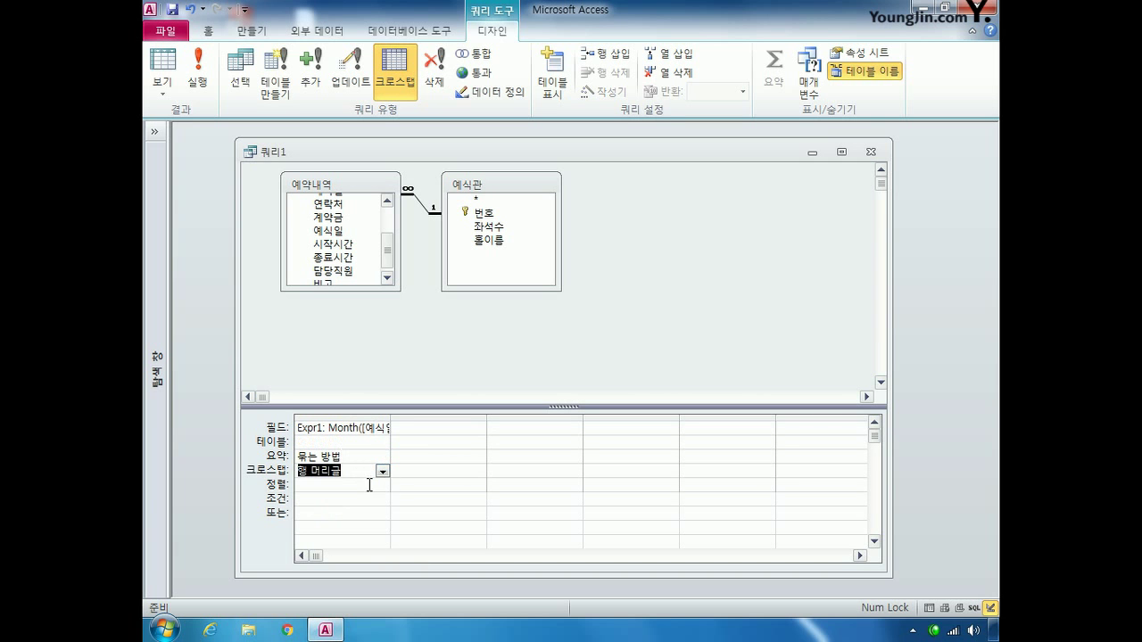
double_click(393, 417)
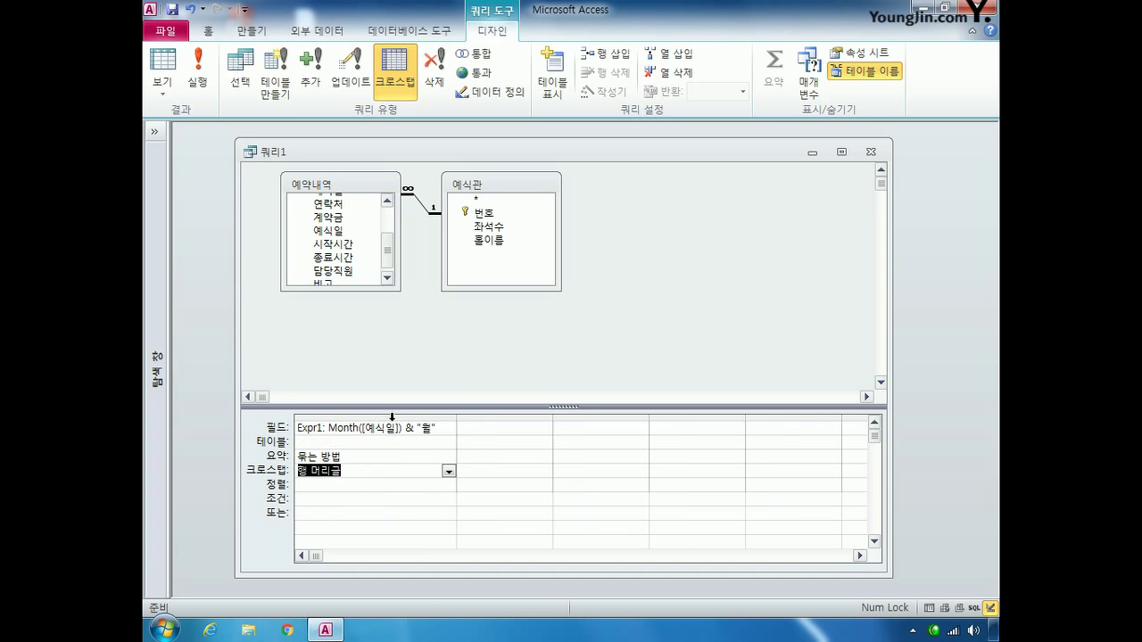
Step: Rename the month expression field to 월 and refit its column width
double_click(321, 428)
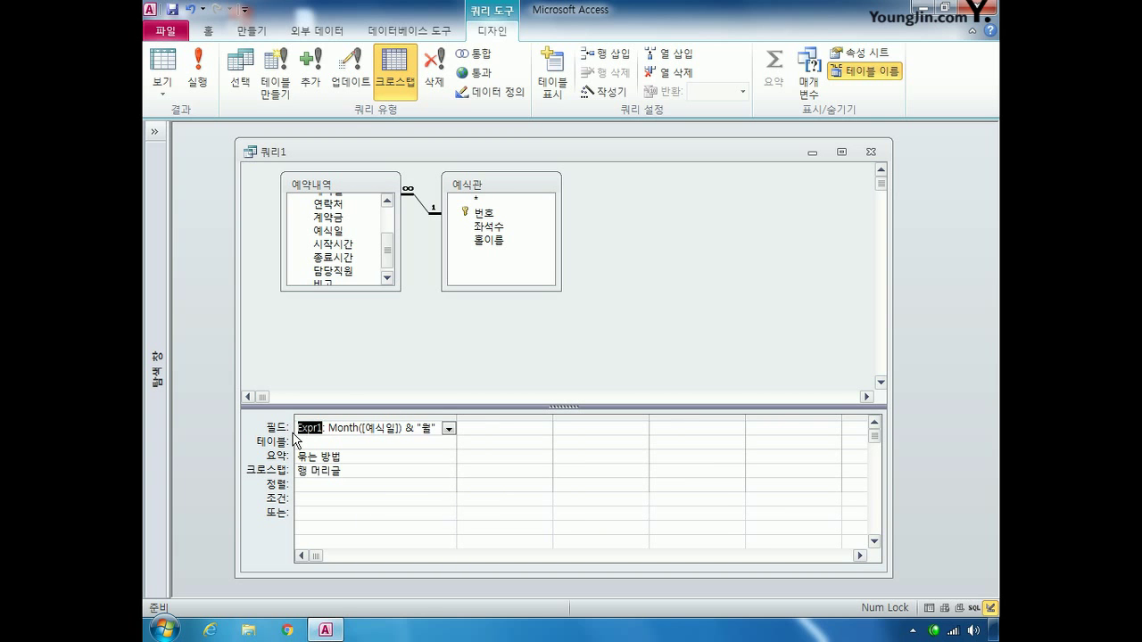
text(월)
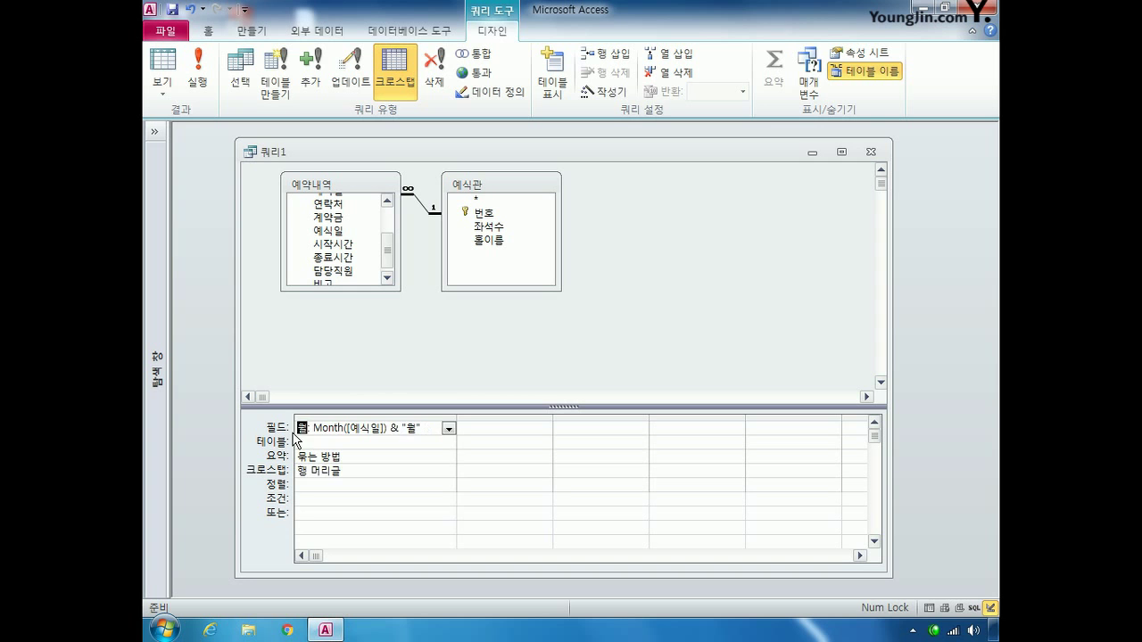
click(339, 417)
click(339, 428)
double_click(456, 417)
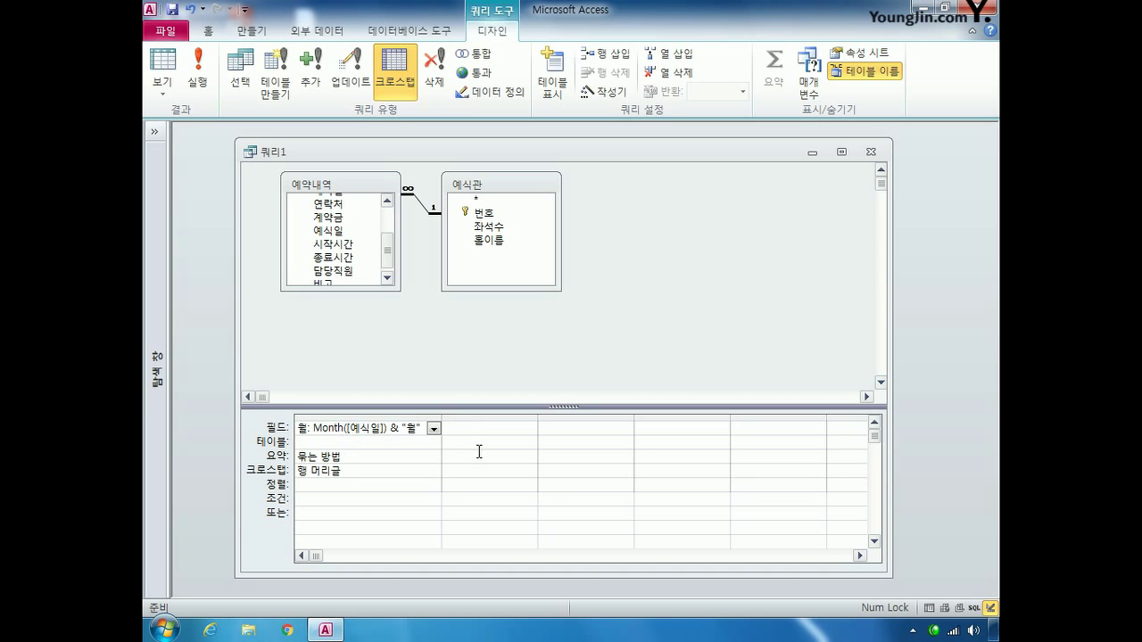
Step: Add 계약금 from 예약내역 as the second query field, summarized by 합계 and used as 행 머리글
click(469, 430)
double_click(329, 217)
click(508, 461)
click(529, 457)
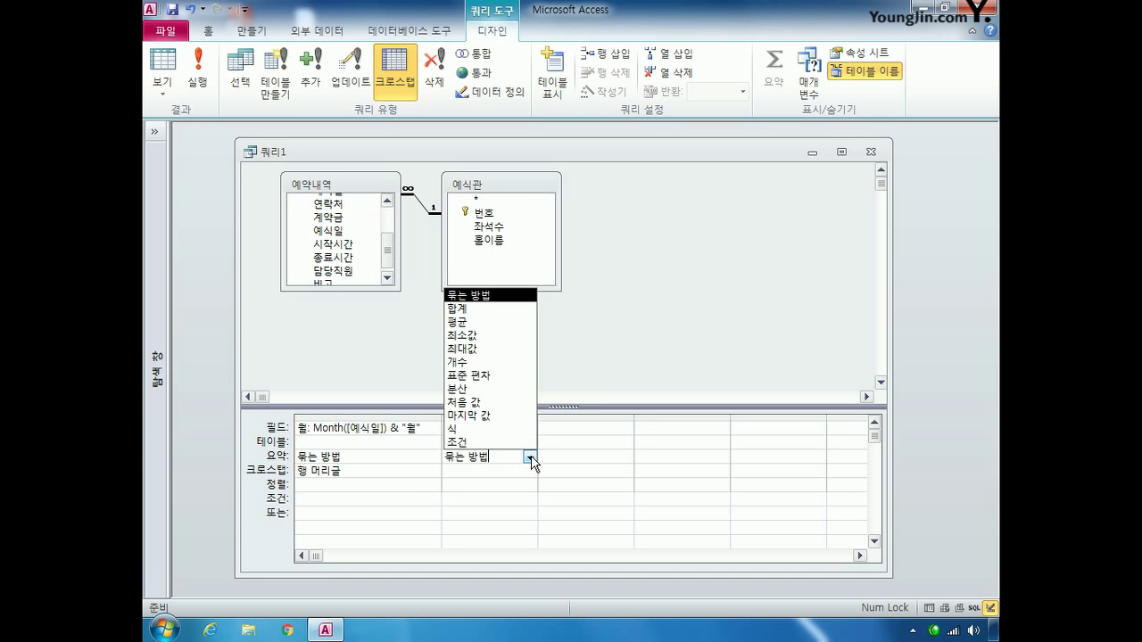
click(492, 309)
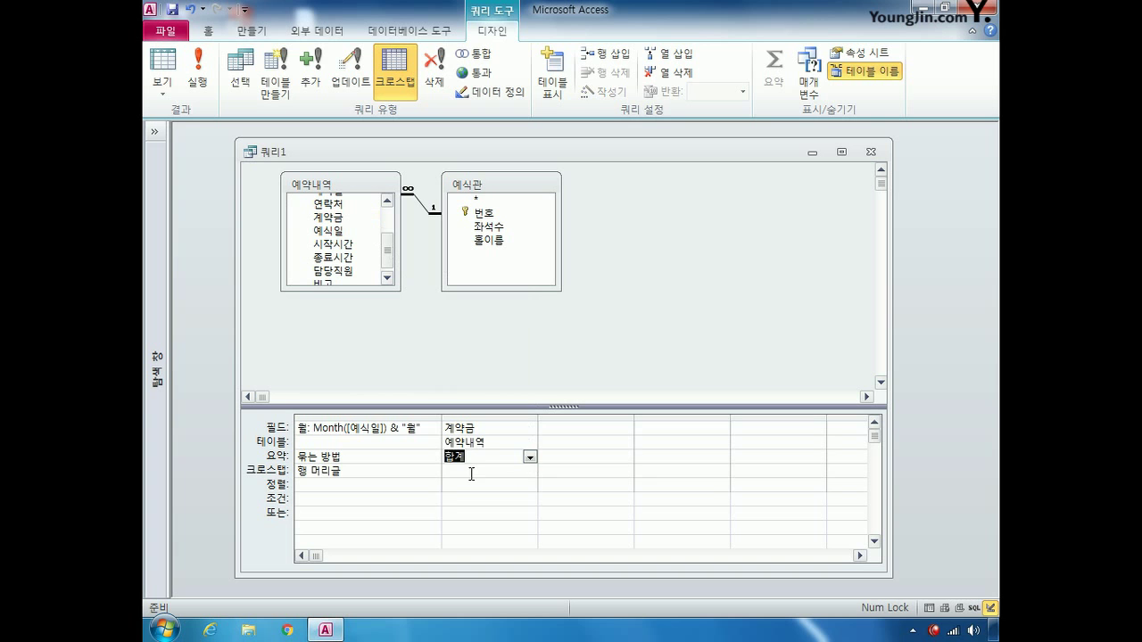
click(470, 472)
click(529, 471)
click(499, 482)
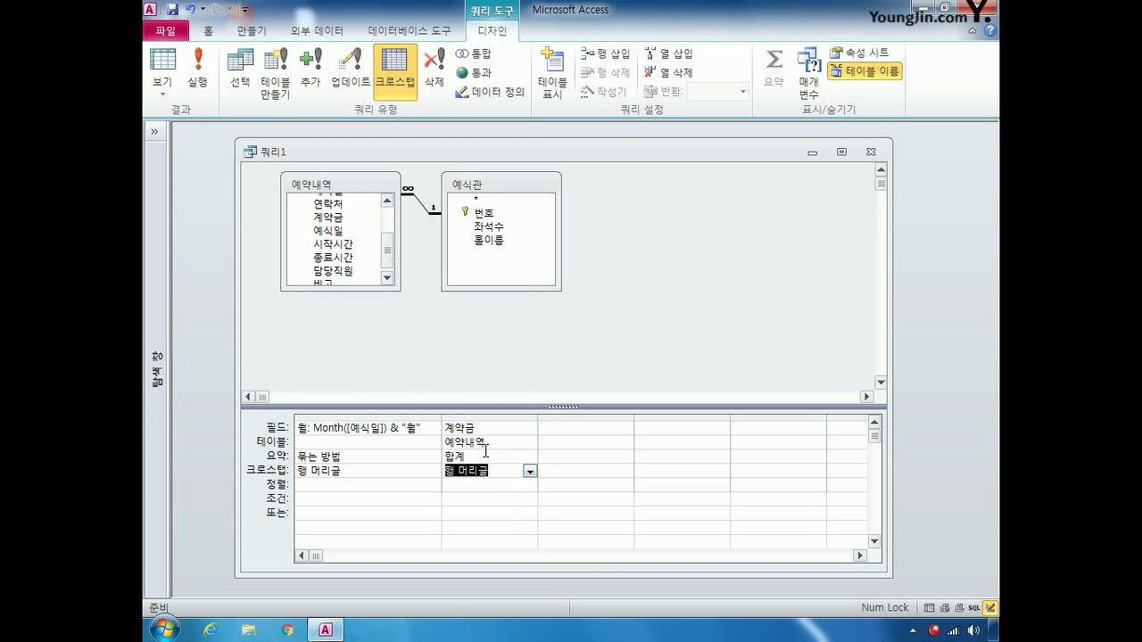
Step: Rename the second query field, the 계약금 row heading, to 합계(만원)
click(446, 429)
text(하ㅂ계계)
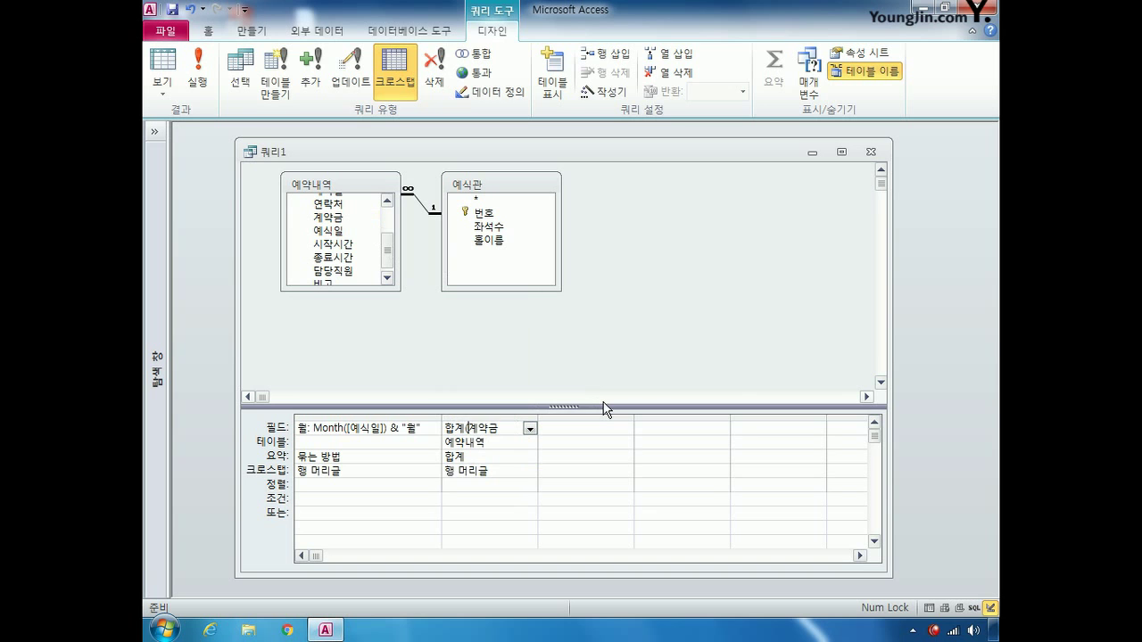
text(원):)
Step: Add 계약금 from 예약내역 as the third query field, summarized by 합계 and used as 값
click(590, 428)
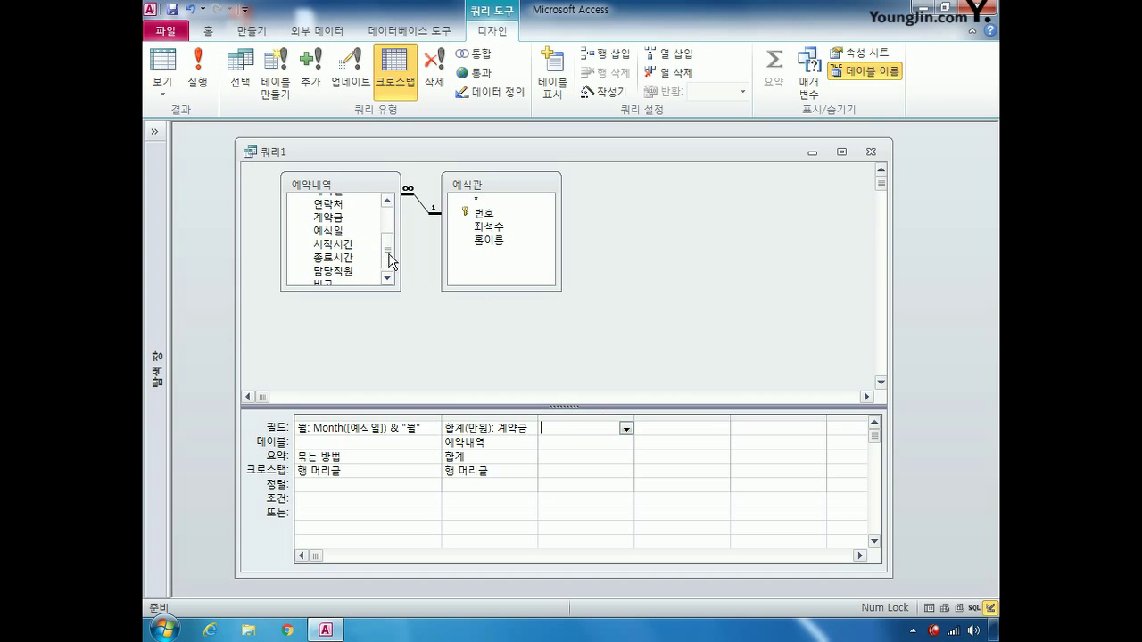
double_click(335, 223)
click(596, 458)
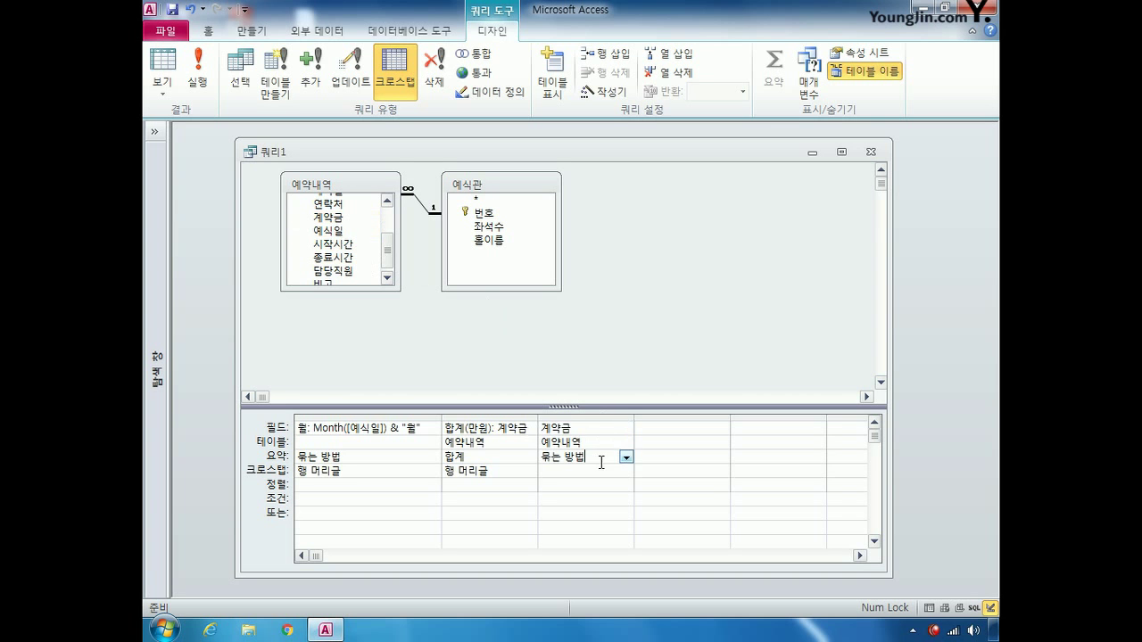
click(627, 458)
click(554, 308)
click(568, 474)
click(626, 471)
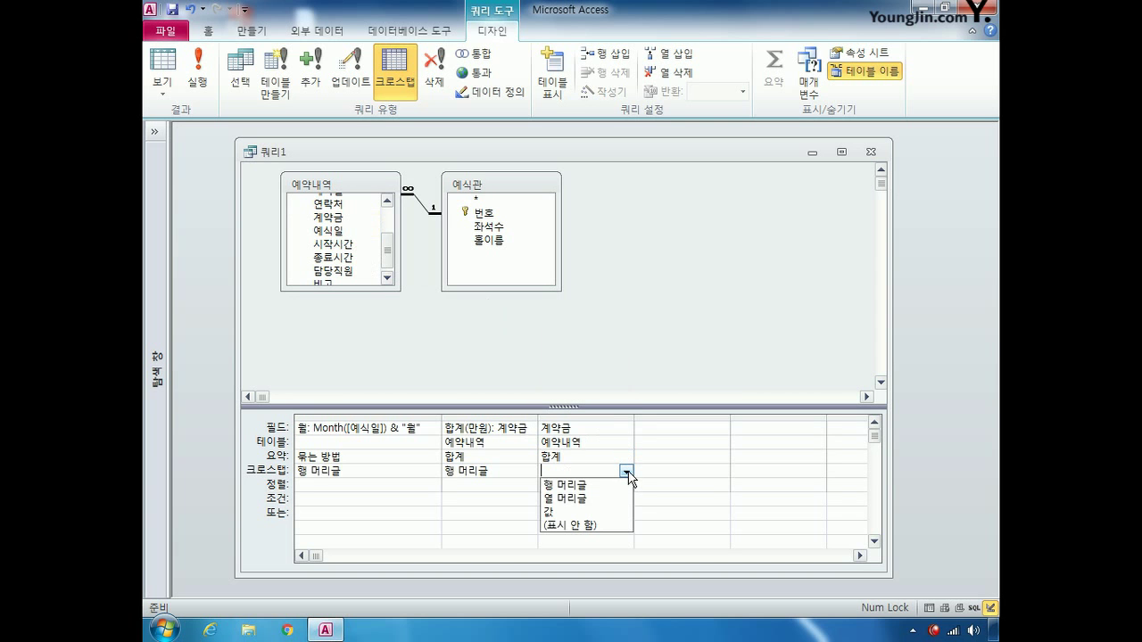
click(585, 508)
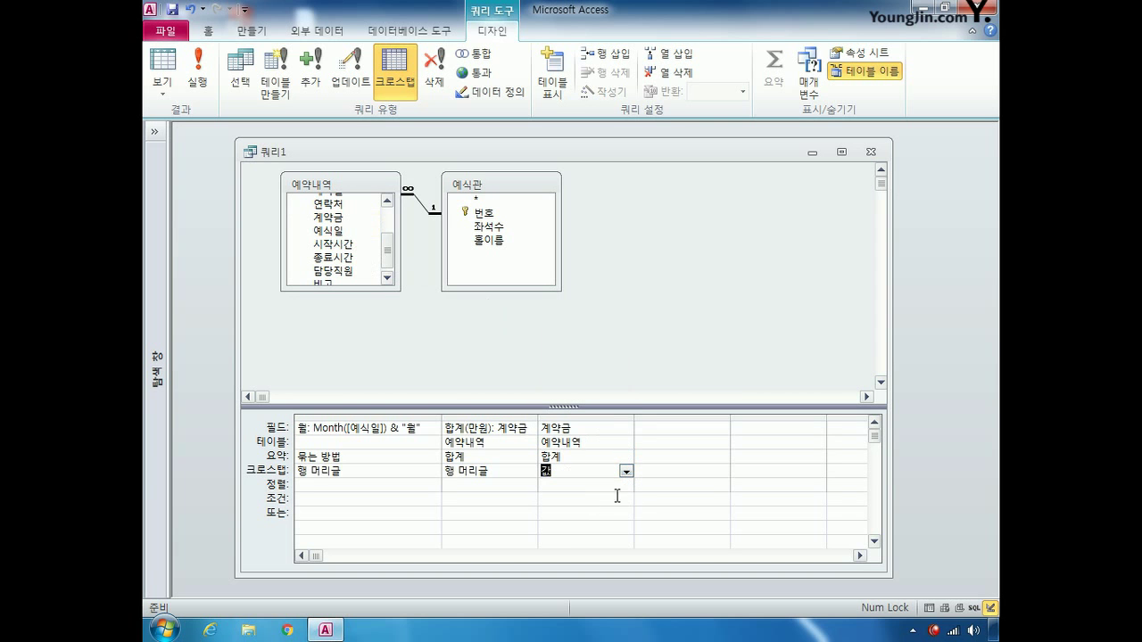
Step: Add 홀이름 from 예식관 as the 열 머리글 field, and check the crosstab by running it before returning to its design
click(662, 430)
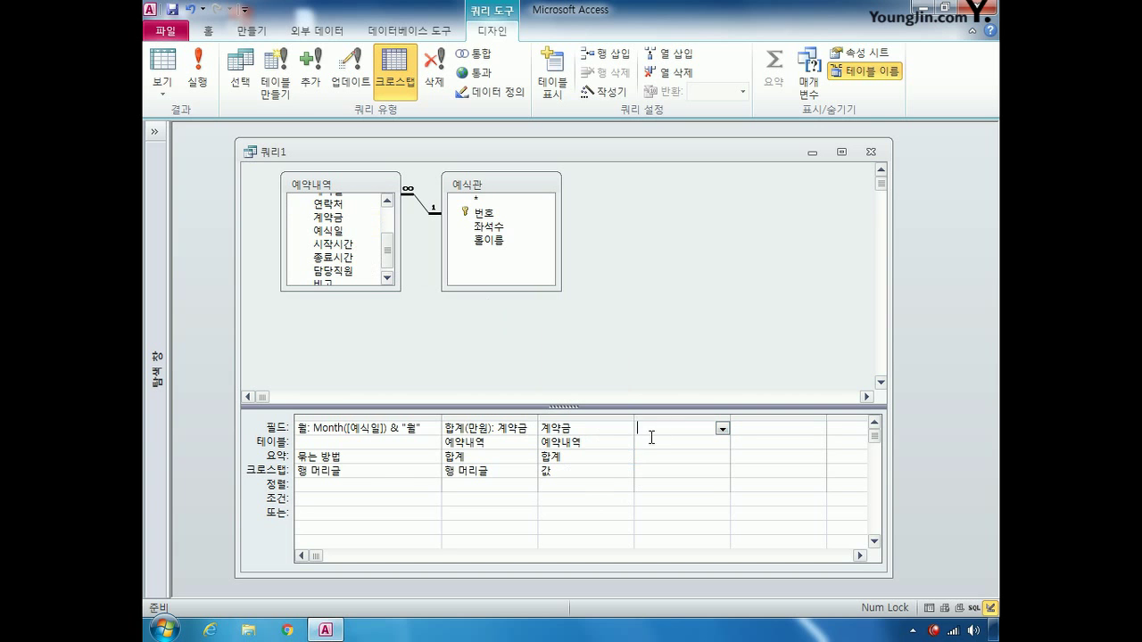
double_click(488, 240)
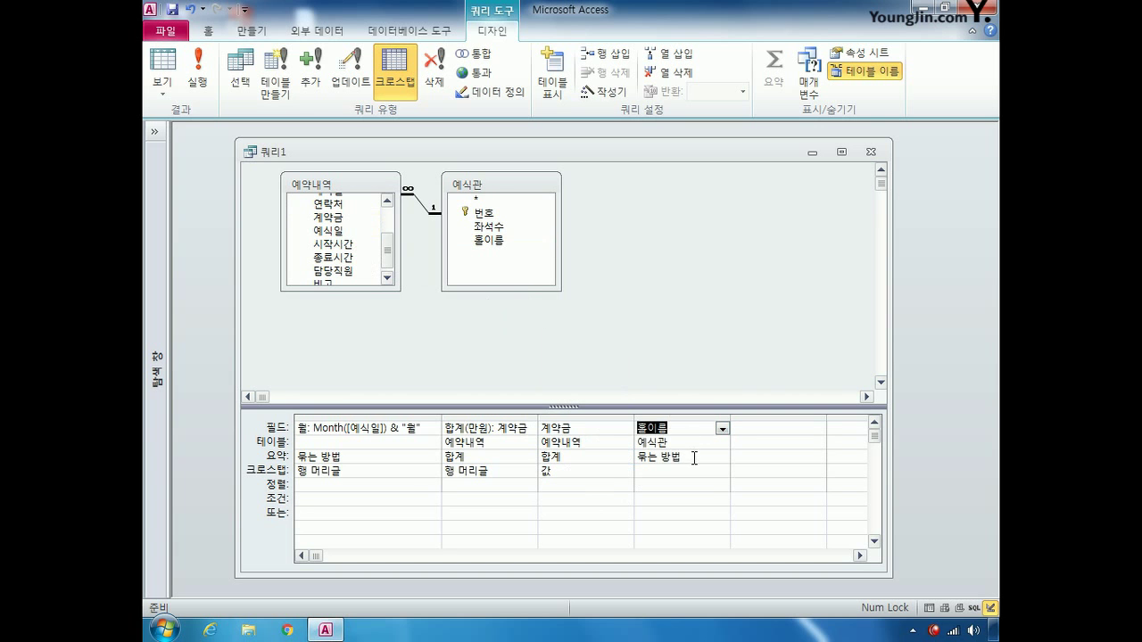
click(696, 457)
click(711, 471)
click(722, 471)
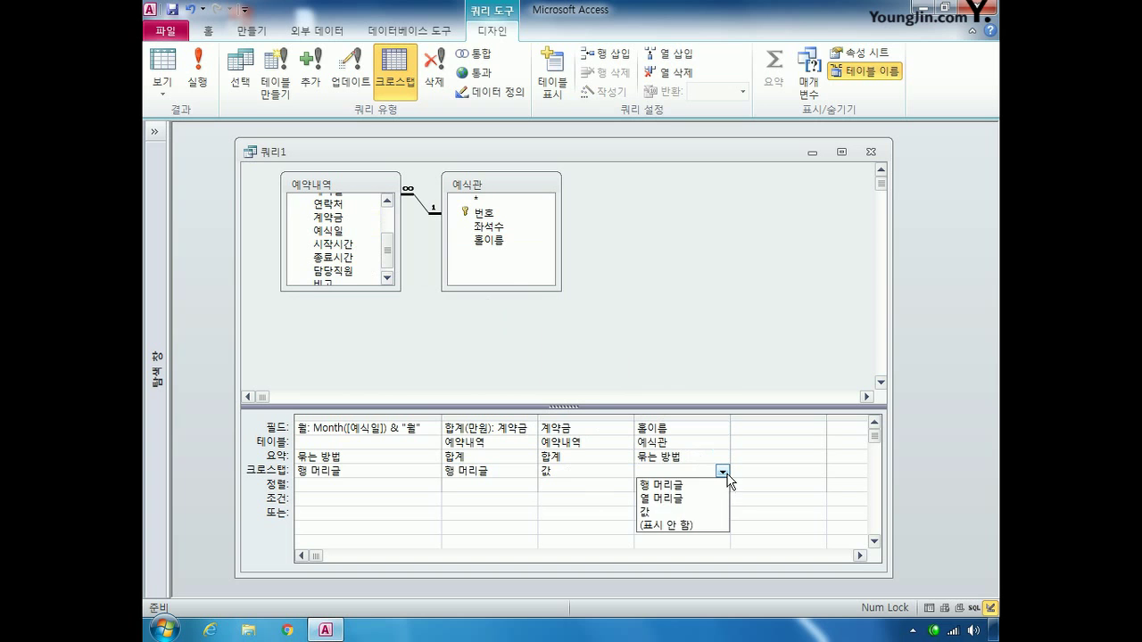
click(703, 497)
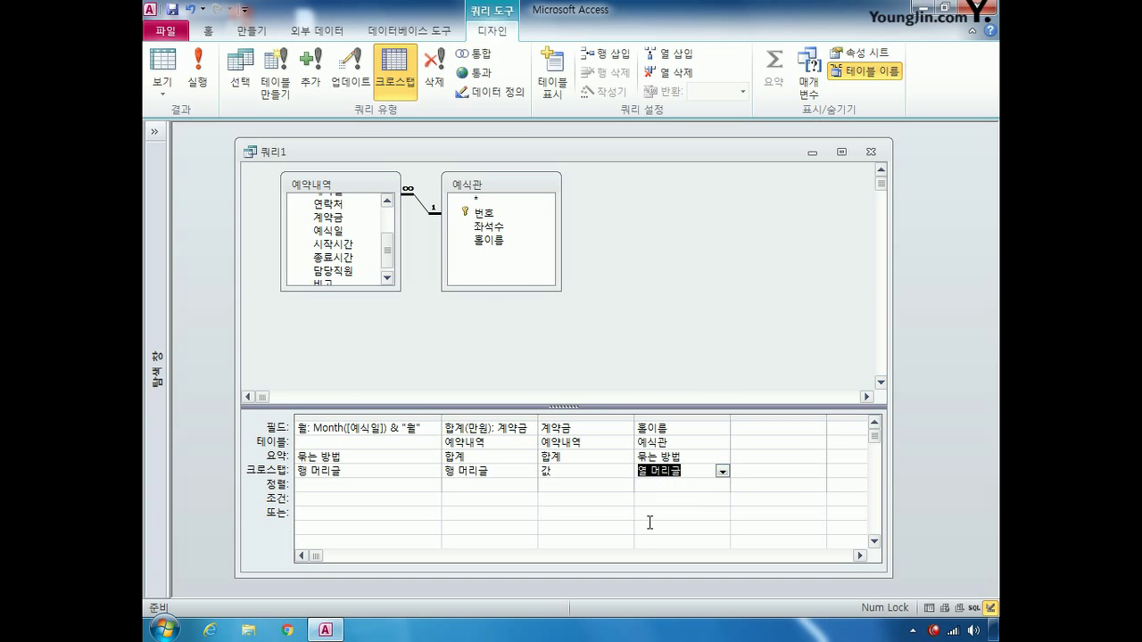
click(196, 71)
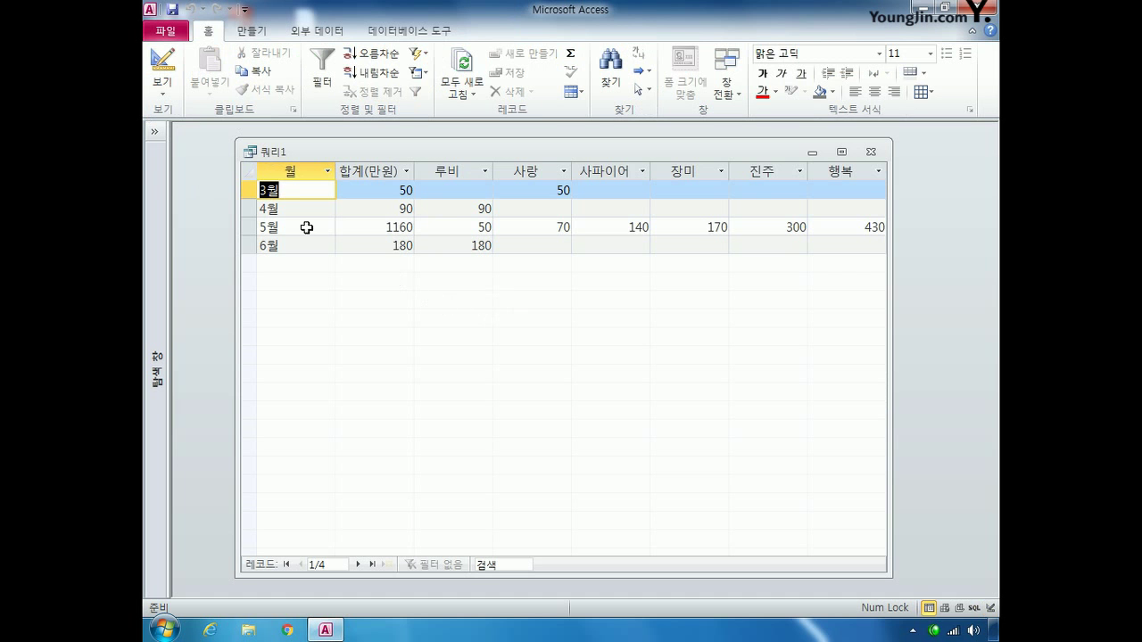
click(164, 64)
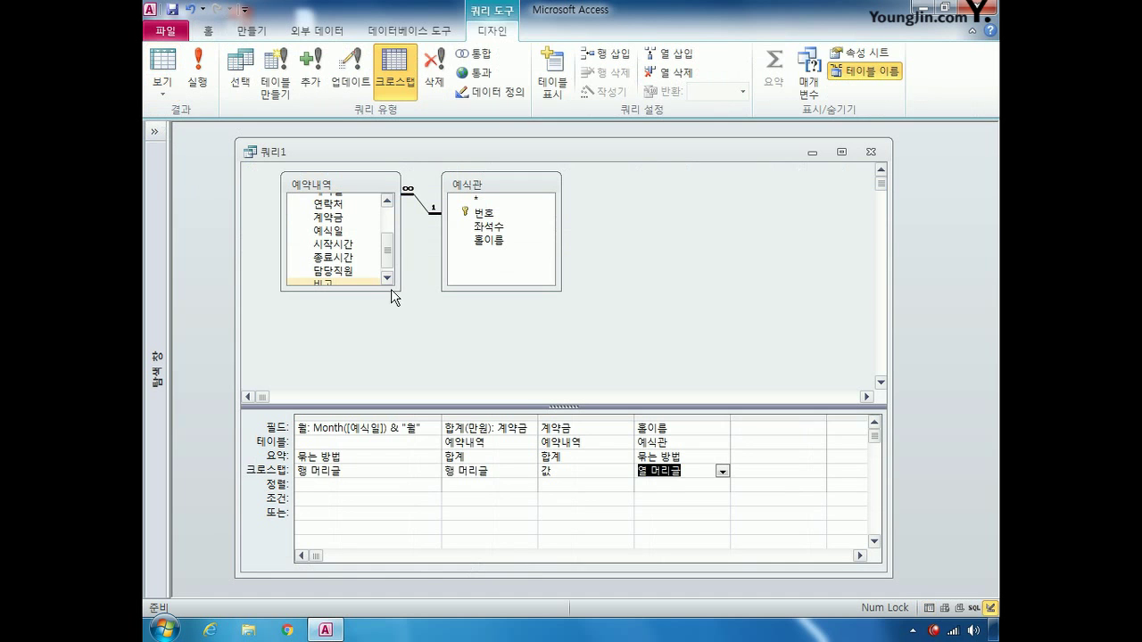
Step: Set the 합계(만원) field's 형식 property to #,# and run the query
click(494, 428)
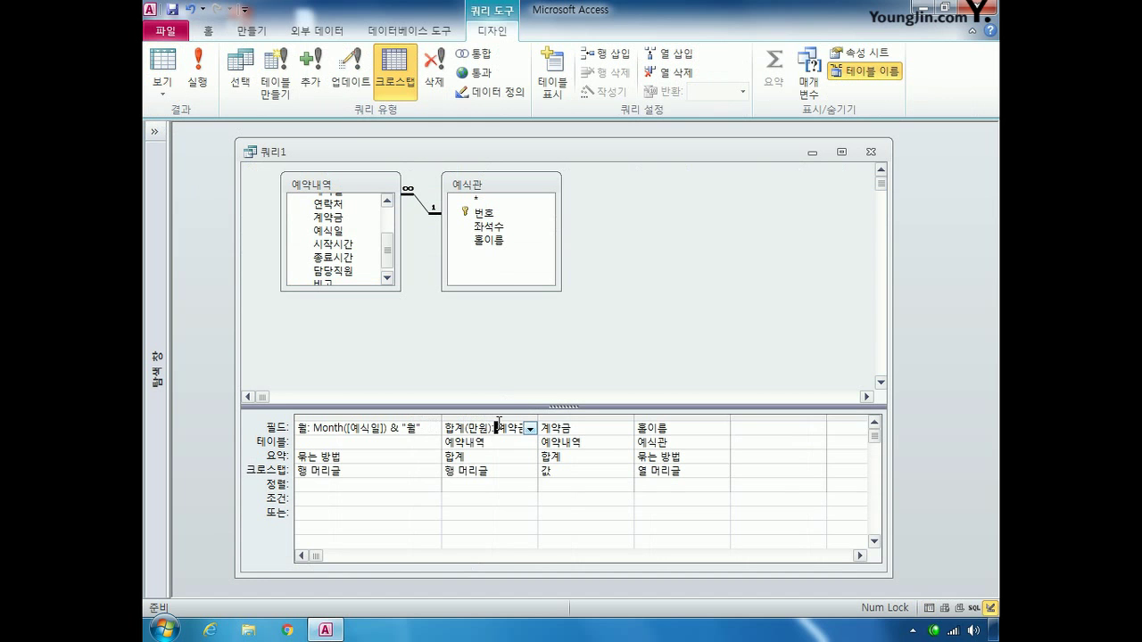
right_click(493, 429)
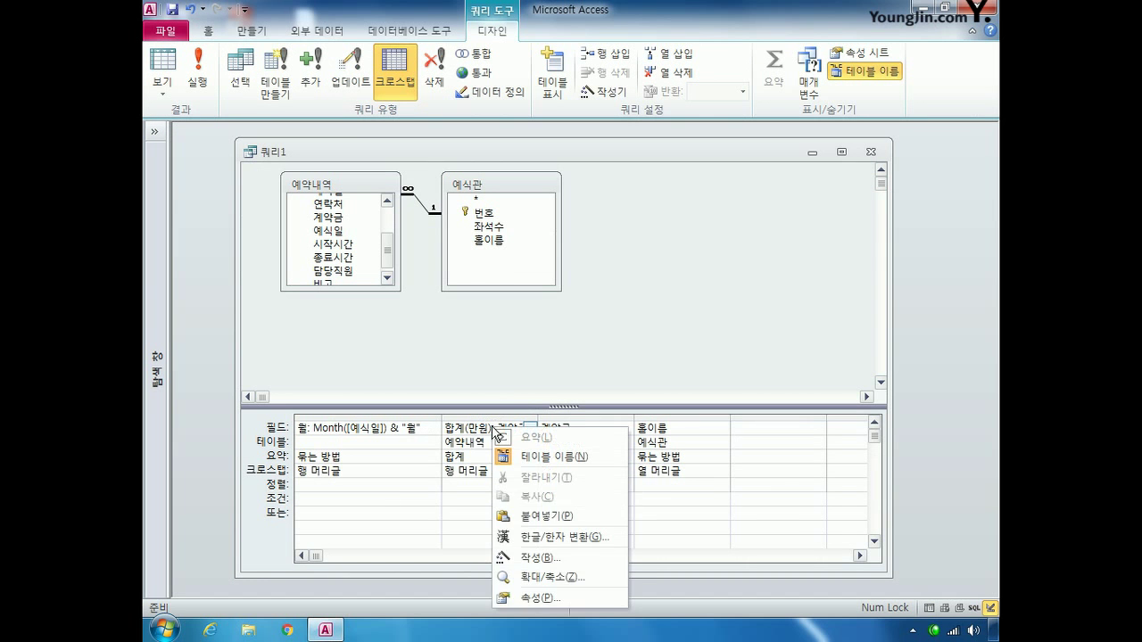
click(544, 599)
click(888, 201)
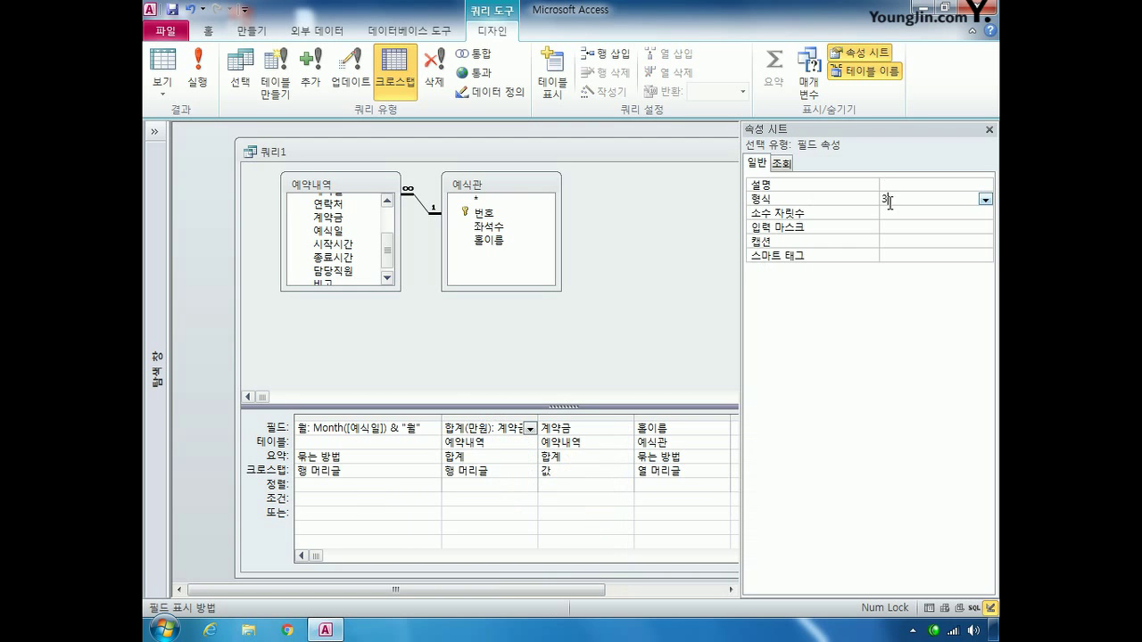
text(3)
key(BackSpace)
text(#,3)
key(BackSpace)
key(BackSpace)
text(,#)
click(199, 76)
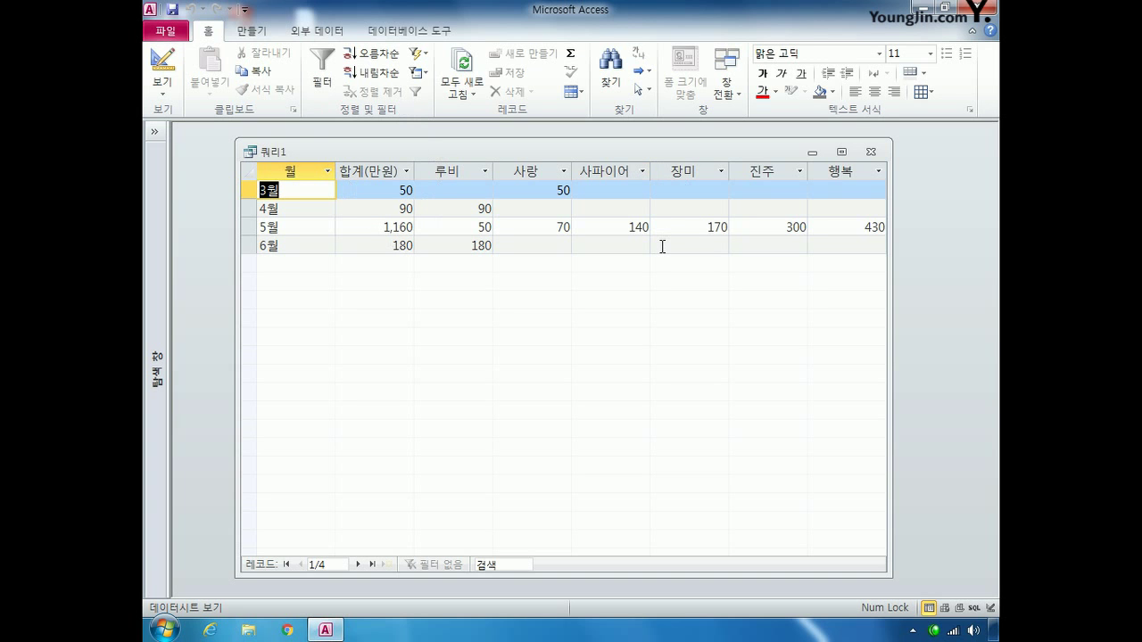
Step: Close the crosstab query and save it as 예식관별월별계약금액
click(871, 153)
click(463, 354)
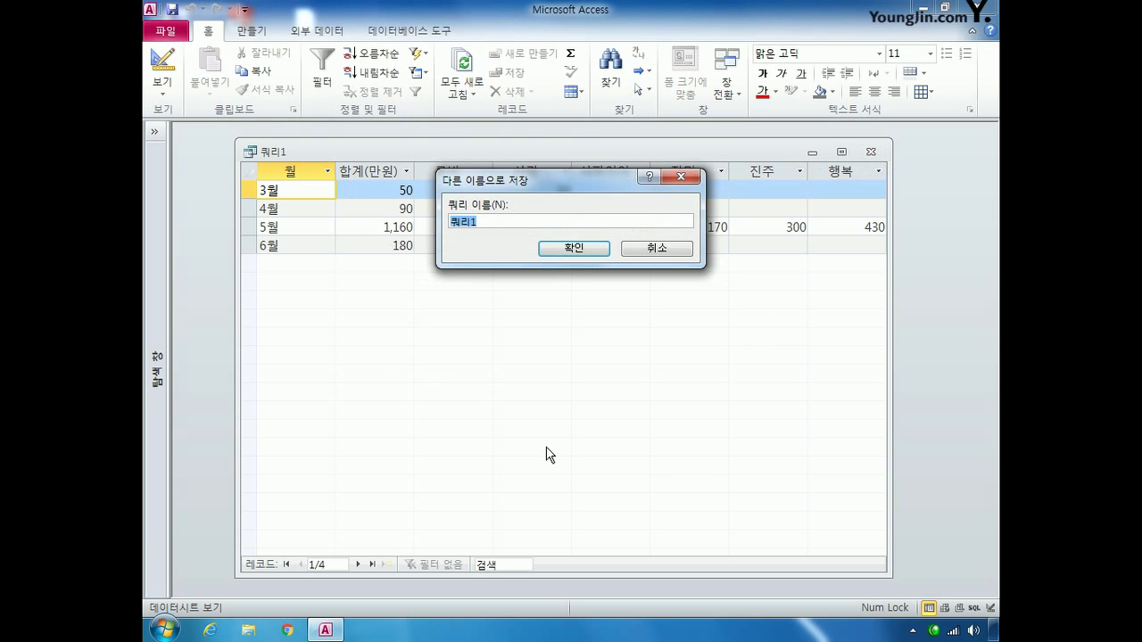
text(ㅇ)
text(예시)
text(쿼)
text(별월별)
text(계)
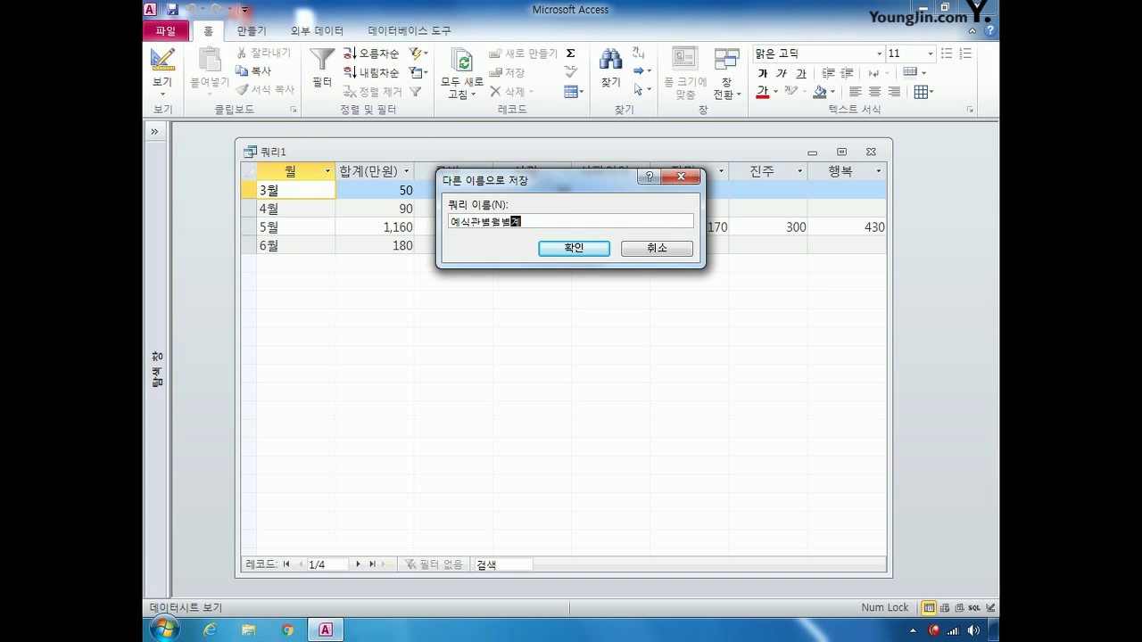
text(약금액)
key(Return)
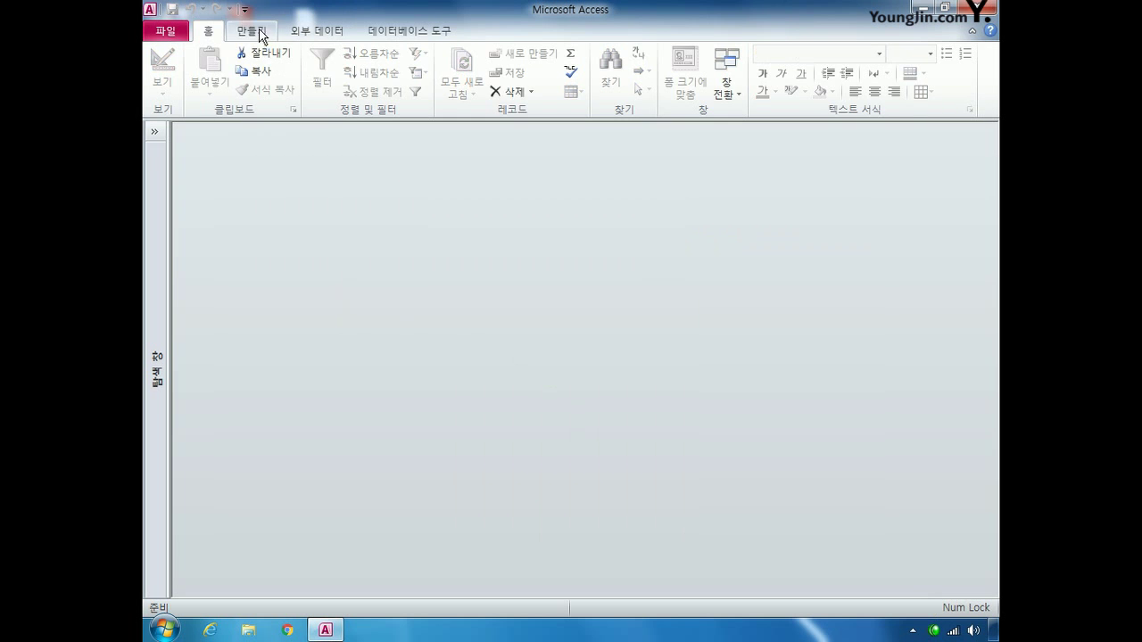
Step: Create a new query in design view based on the 예약내역 table
click(254, 31)
click(404, 85)
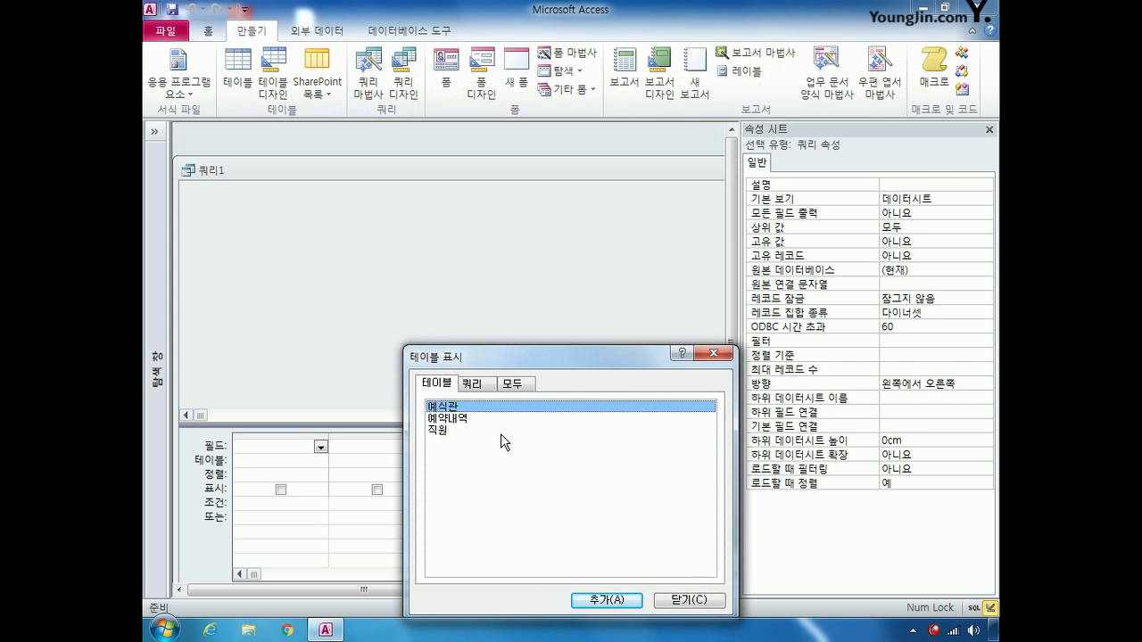
double_click(450, 417)
click(688, 600)
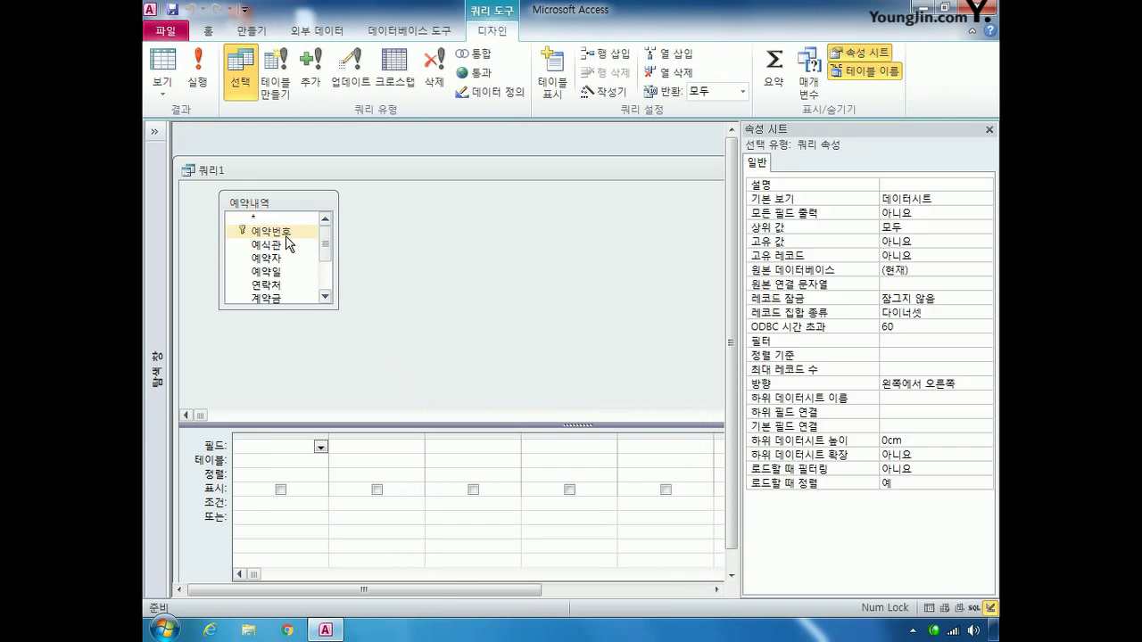
Step: Add 예약번호, 예약자, 연락처, 예식일 and 담당직원 from 예약내역 as the query fields
double_click(270, 231)
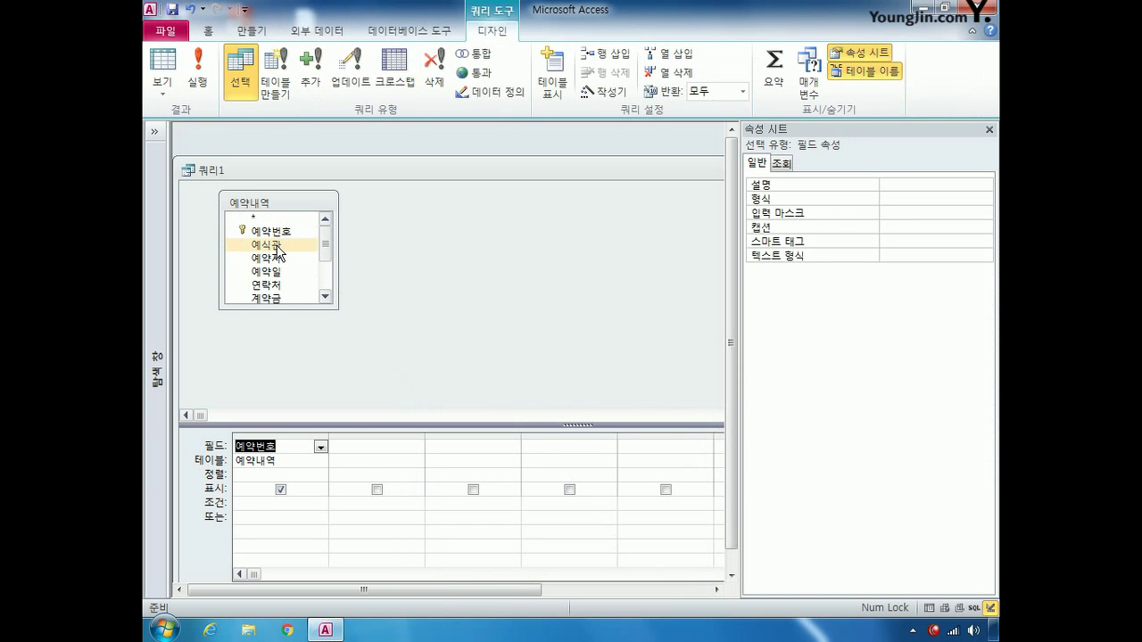
double_click(287, 260)
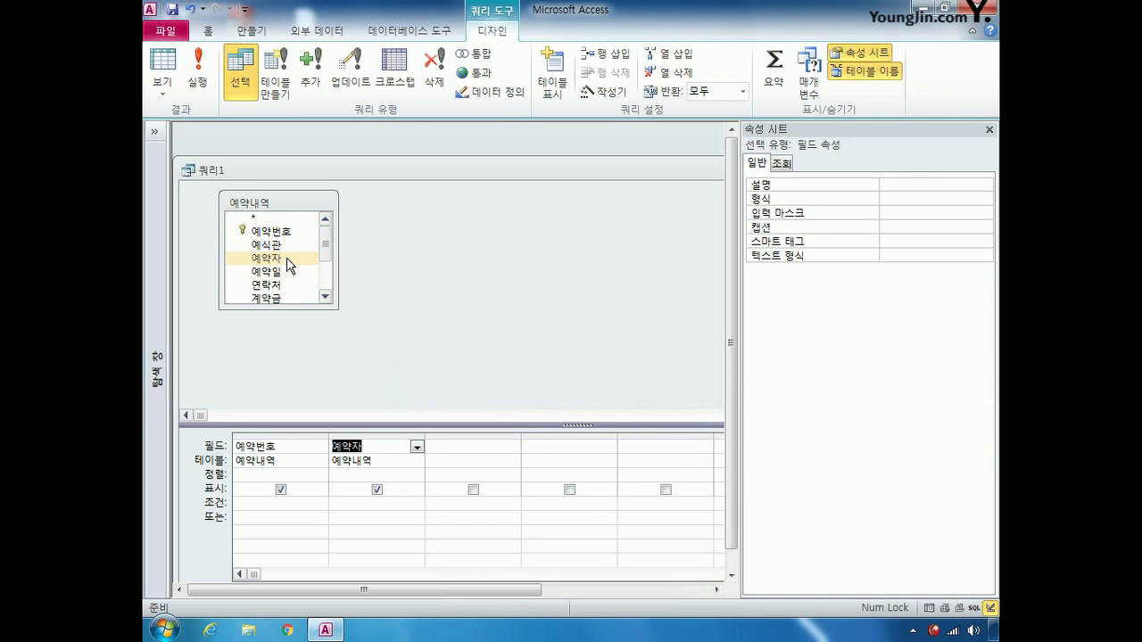
double_click(292, 285)
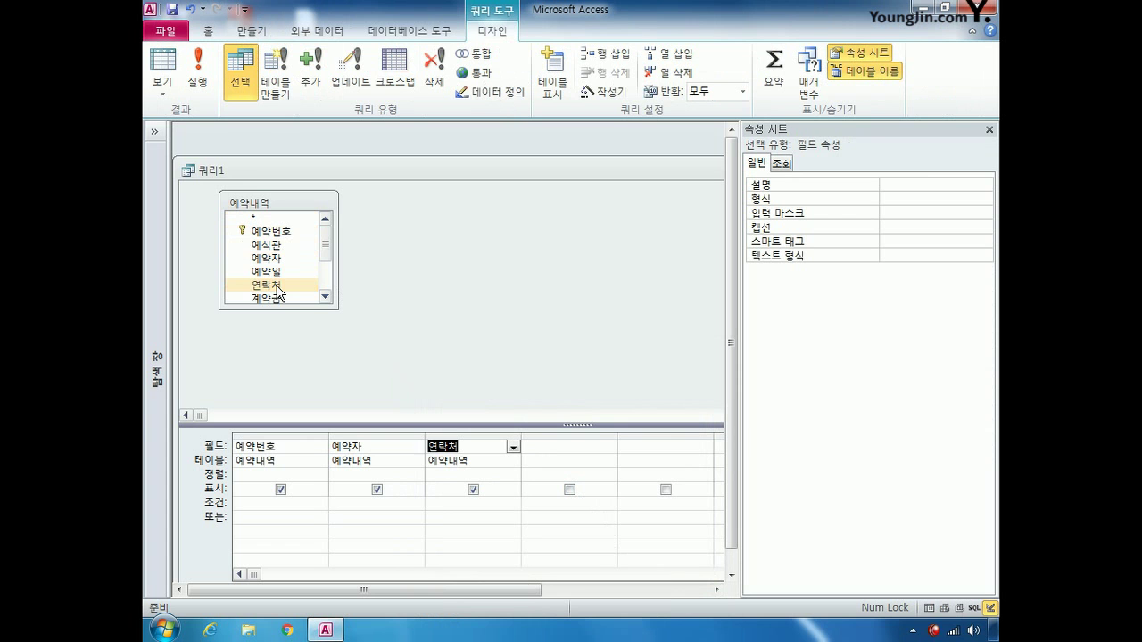
scroll(295, 267, down, 2)
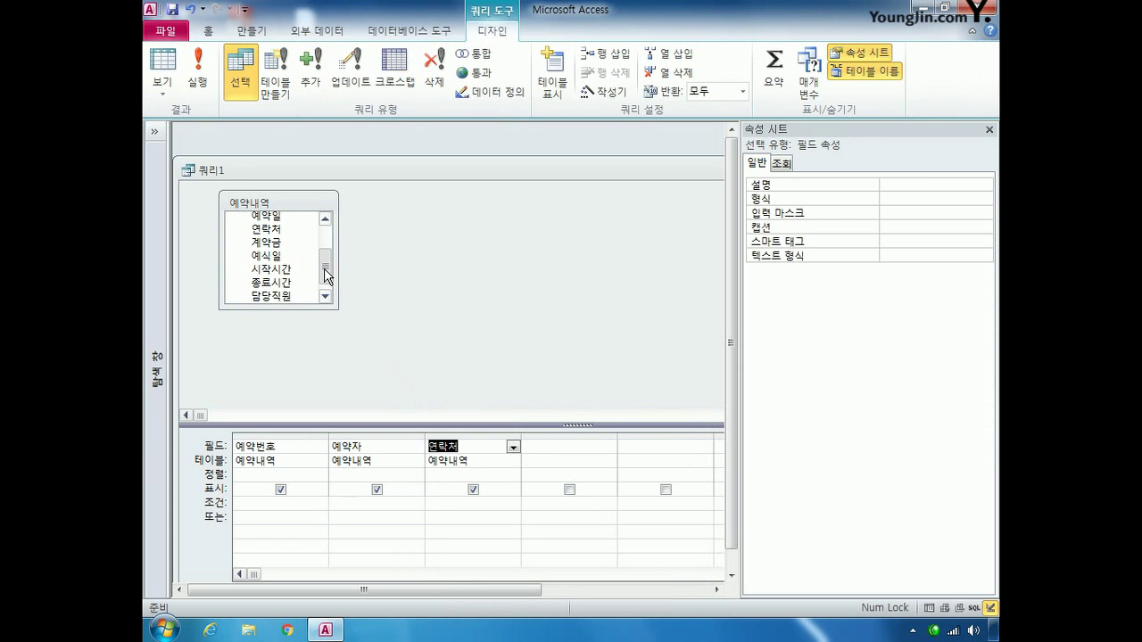
click(282, 249)
double_click(282, 251)
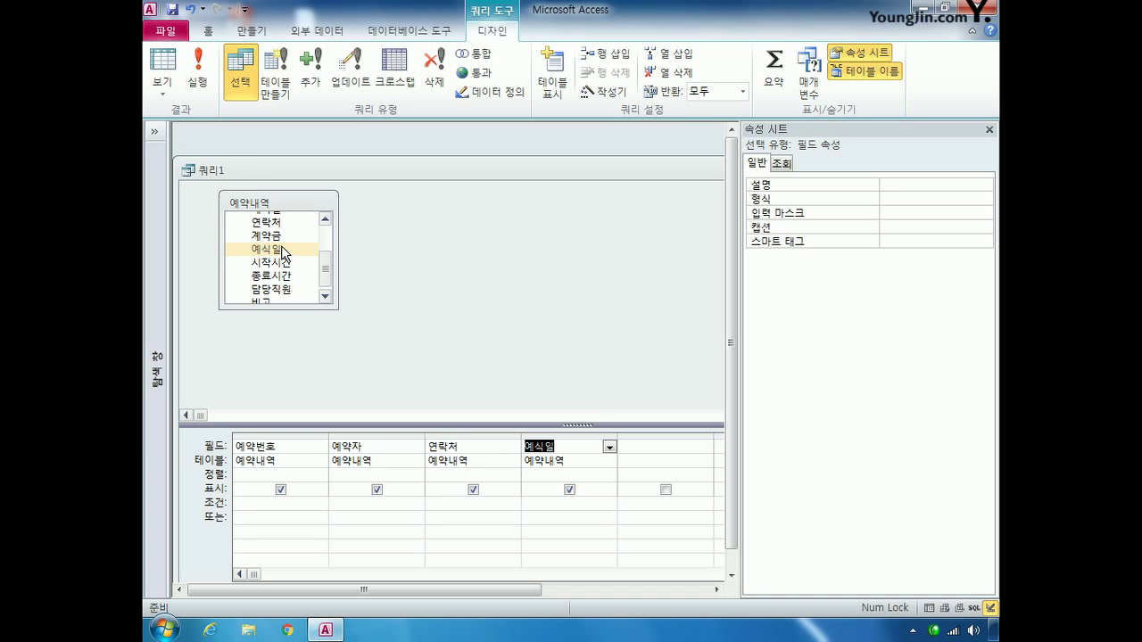
double_click(297, 292)
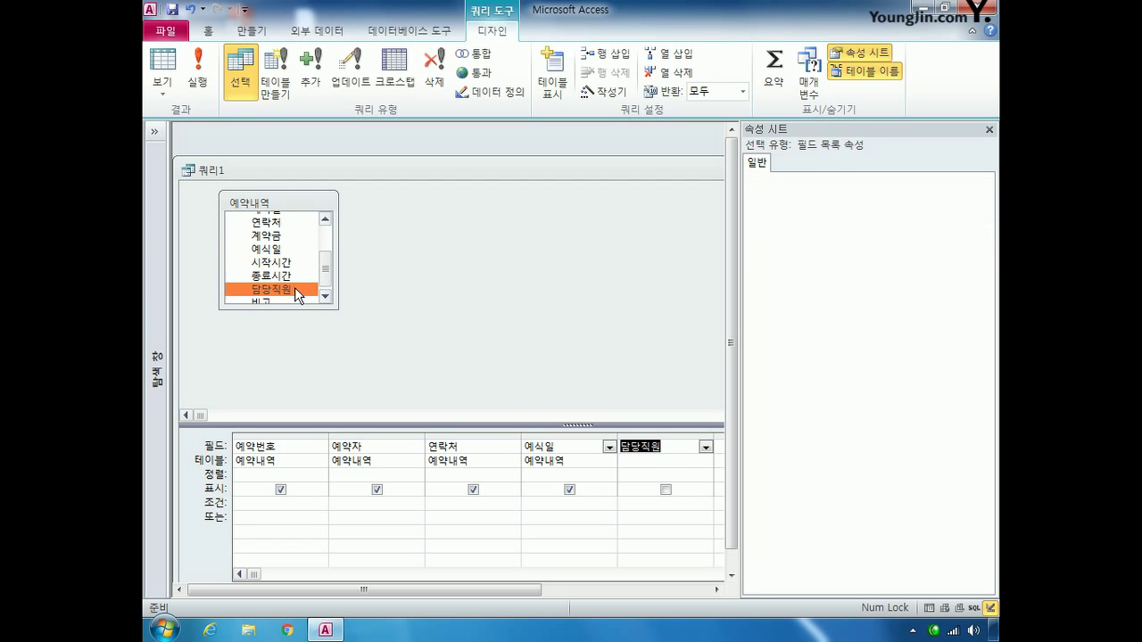
Step: Hide the 담당직원 field from the results and give it the parameter criterion [담당직원 번호 입력]
click(668, 492)
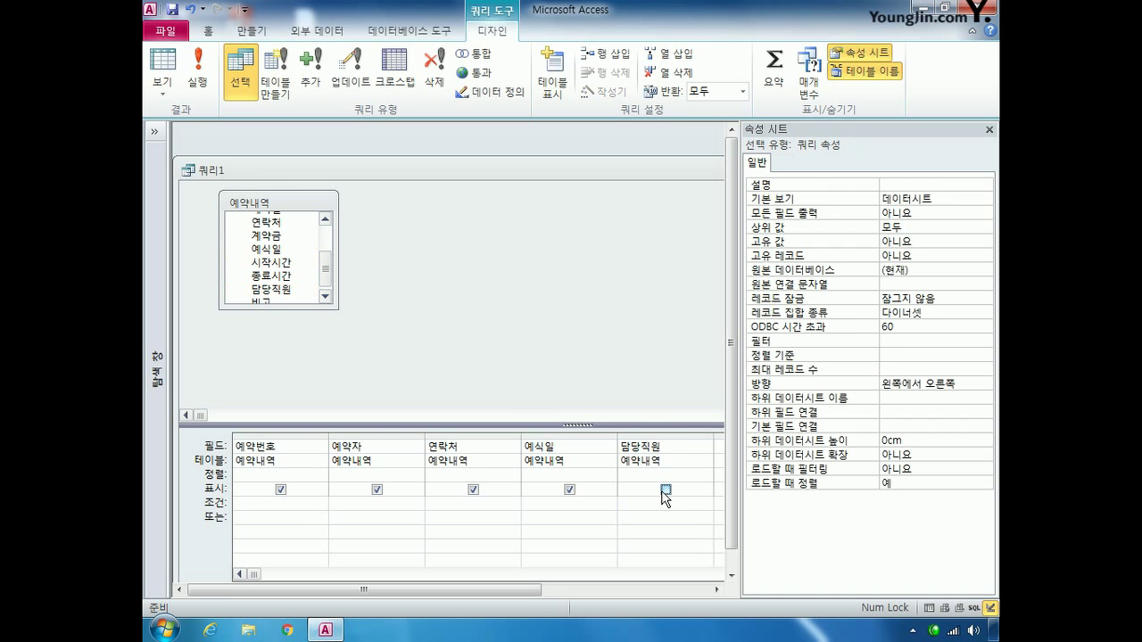
click(665, 490)
click(622, 502)
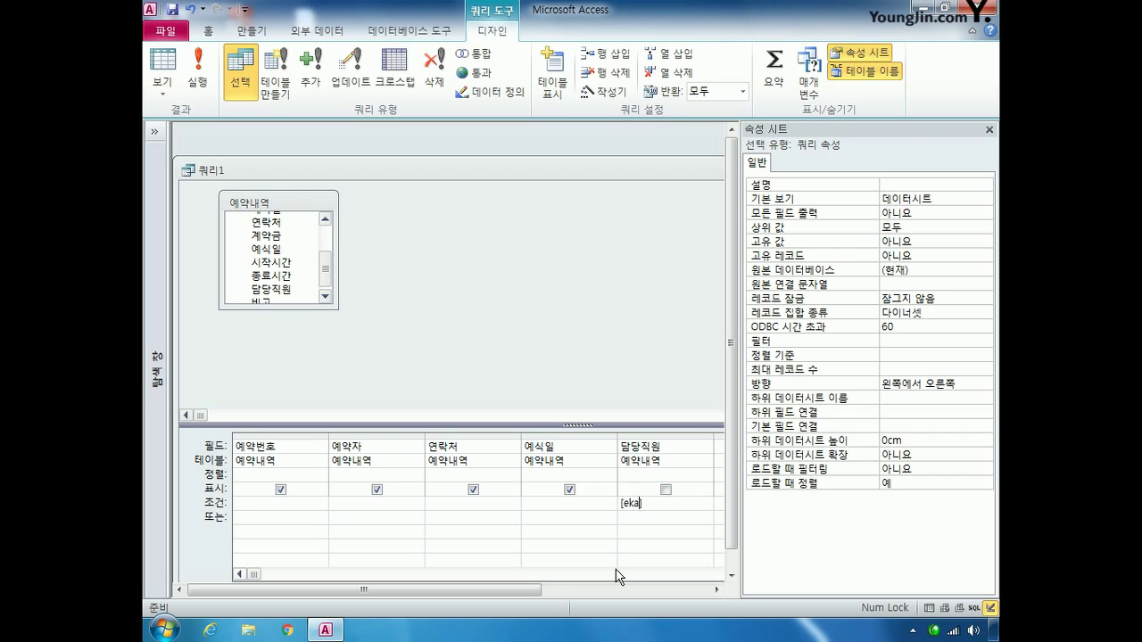
text(ㄱ)
text([담당직원)
text( 번호 입력)
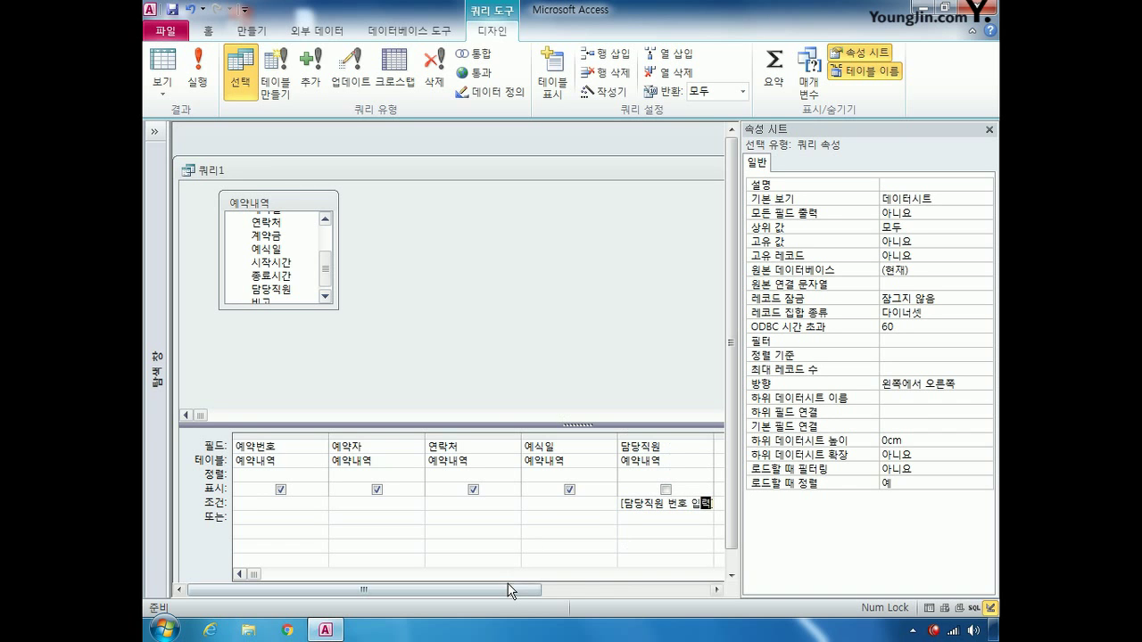
Step: Adjust the 예식일 and 담당직원 column widths so the full parameter criterion fits
drag(507, 590, 555, 596)
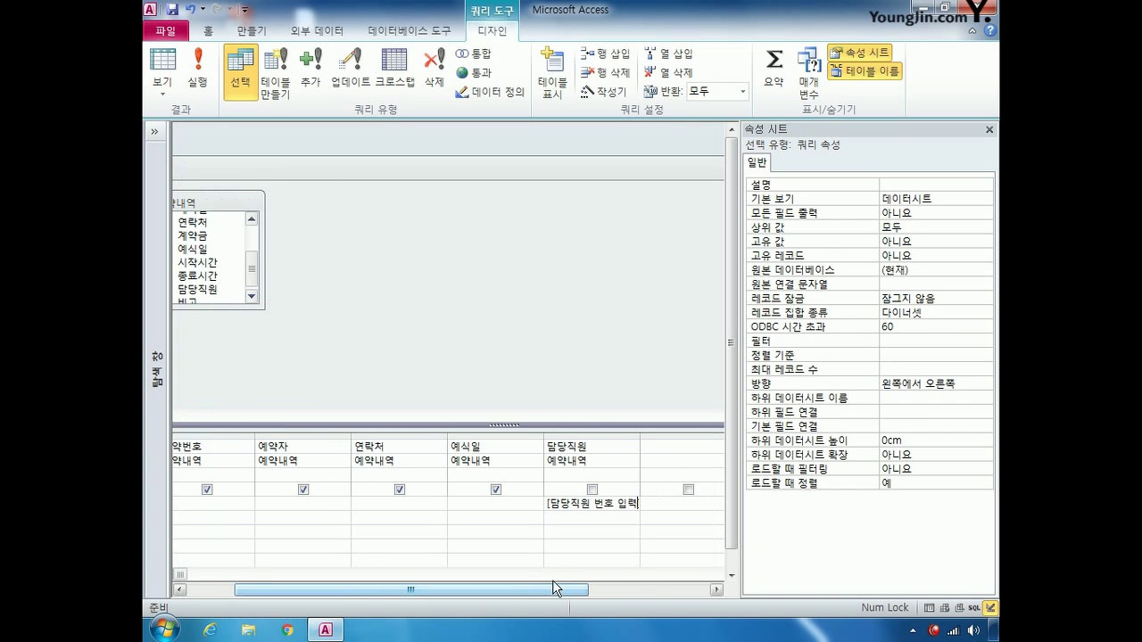
double_click(640, 437)
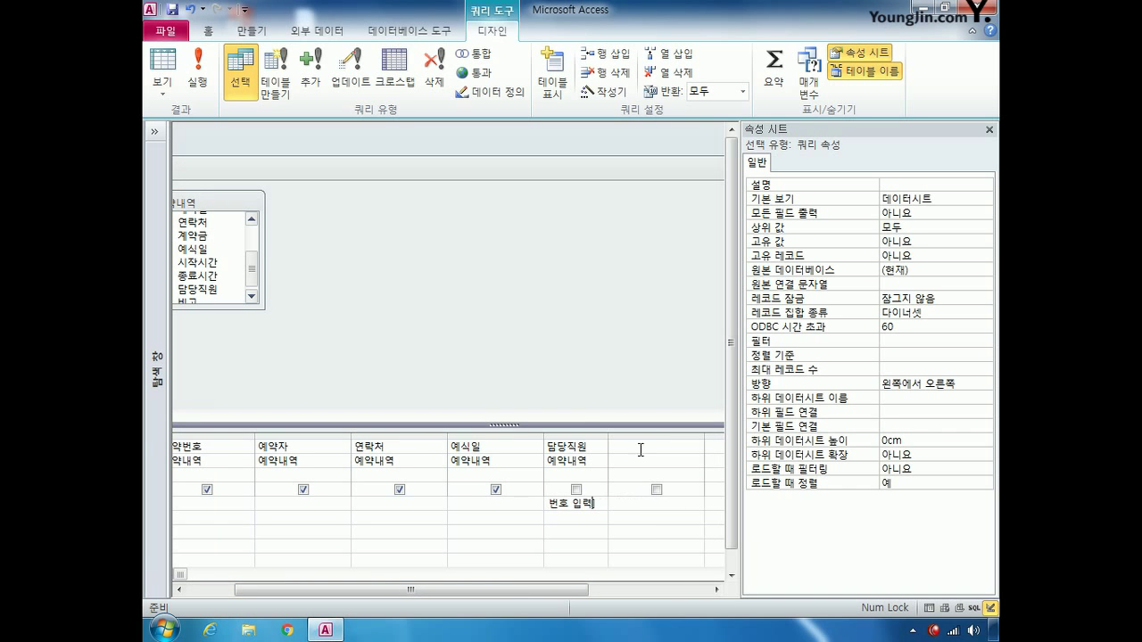
double_click(543, 437)
click(549, 518)
double_click(577, 441)
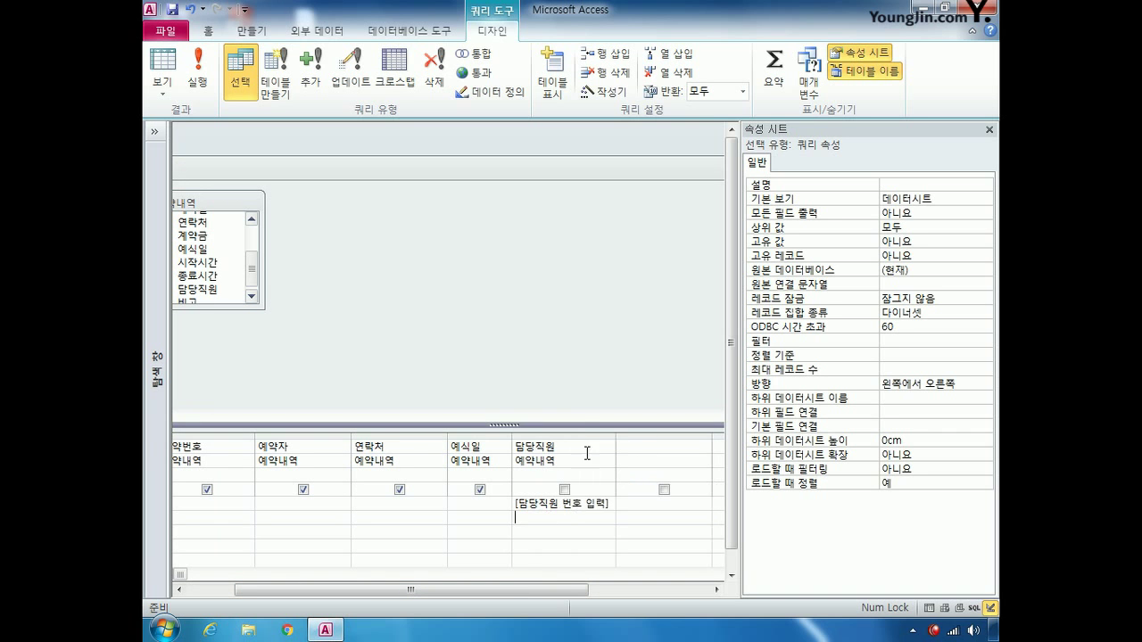
Step: Close the parameter query and choose to save its changes
scroll(688, 184, right, 2)
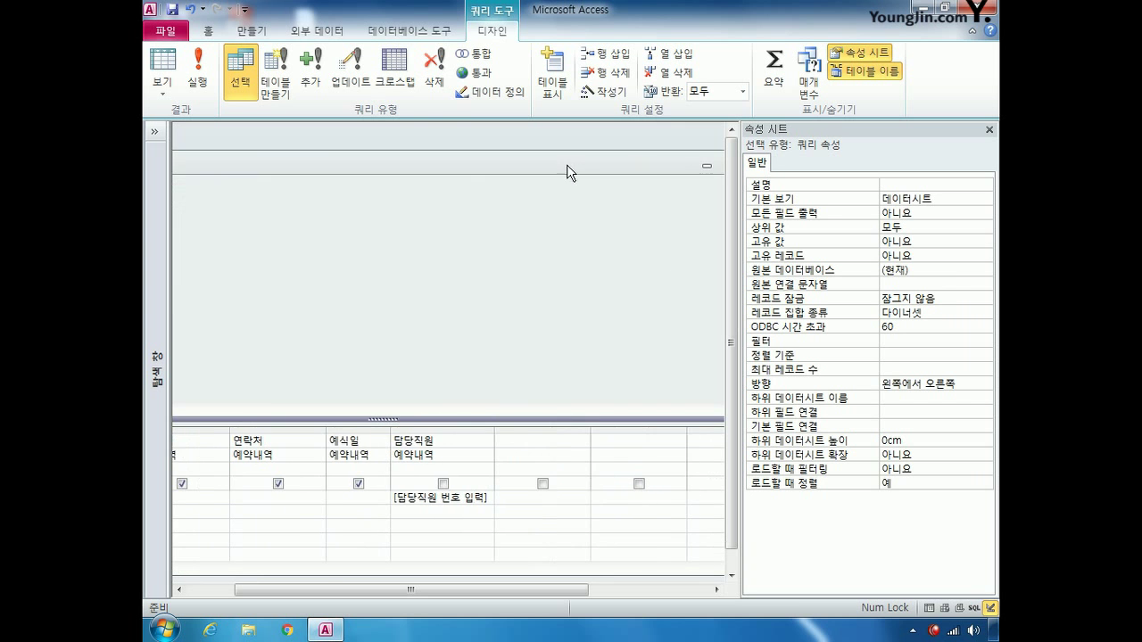
click(707, 166)
click(651, 164)
click(465, 356)
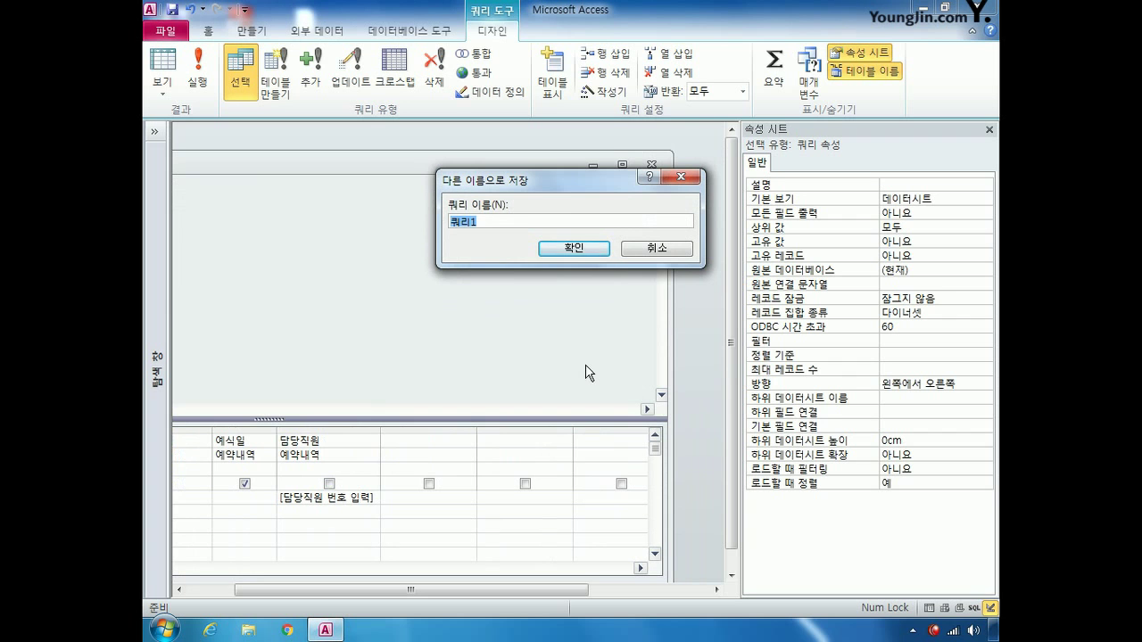